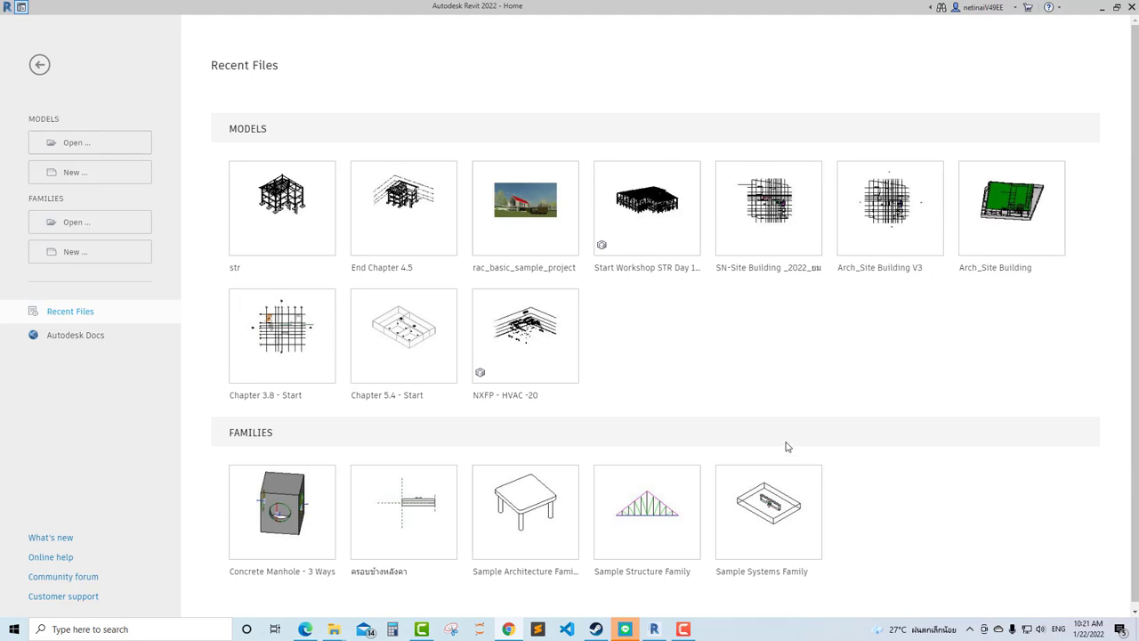
Create a new Revit project from the Metric-Structural Template.
click(93, 175)
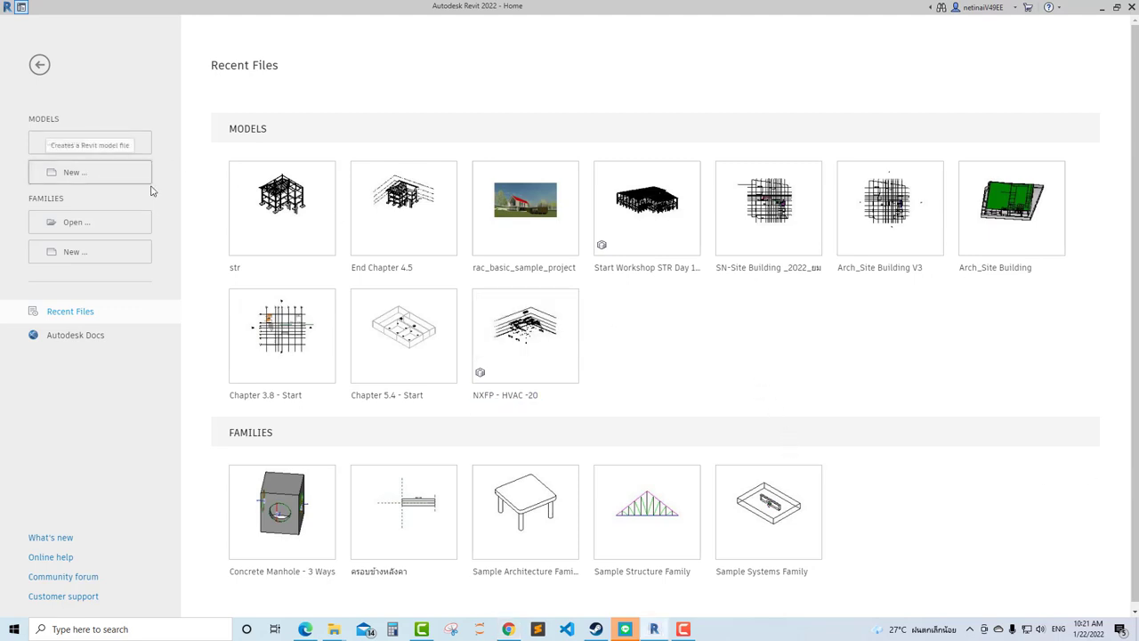
click(572, 290)
click(531, 316)
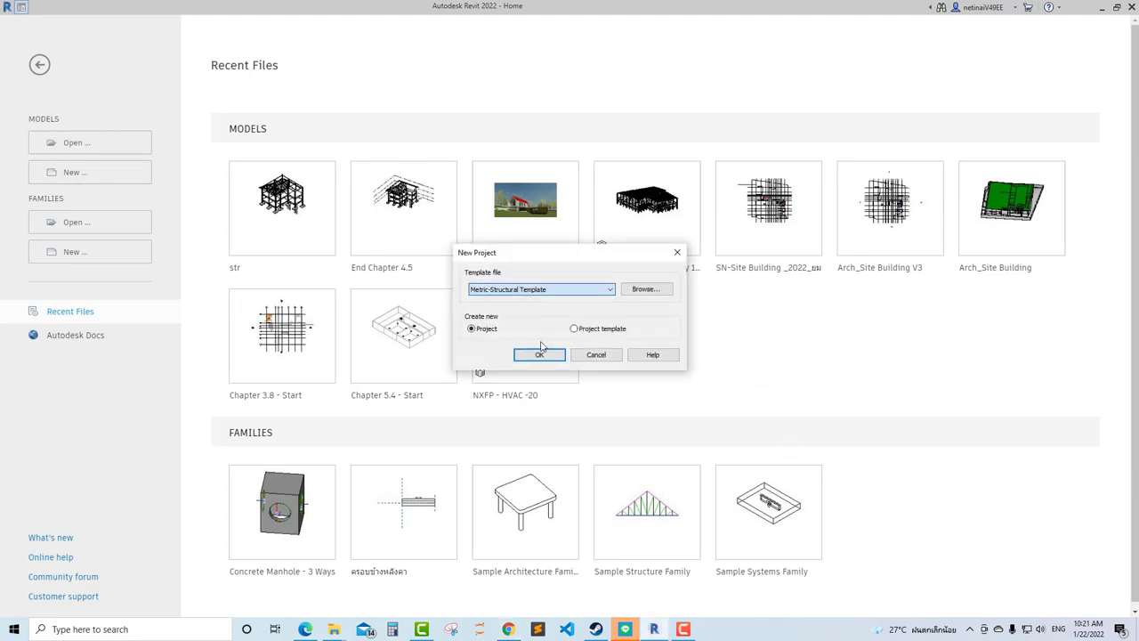
click(540, 354)
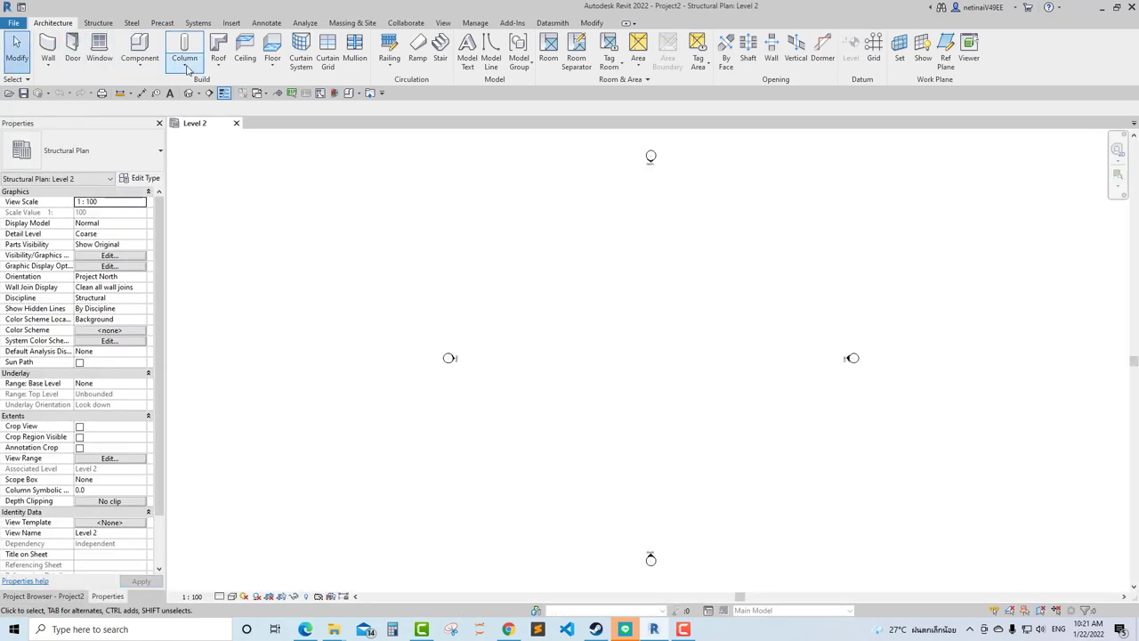
Start a structural column and try height-based placement with an unconnected top, dismissing the error.
click(185, 69)
click(160, 86)
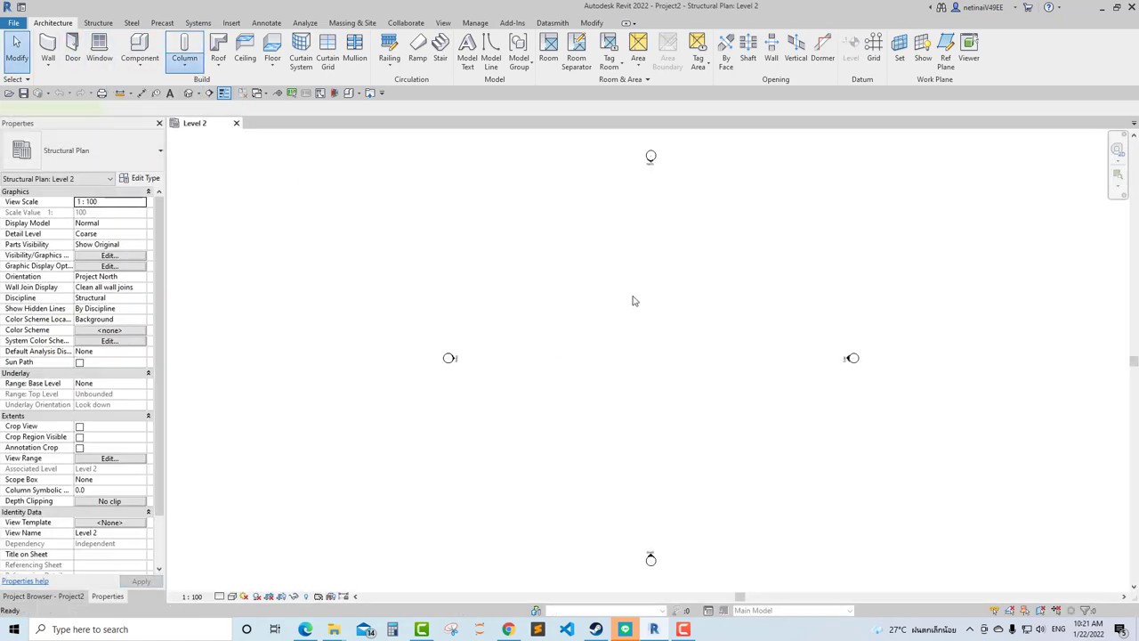
scroll(623, 343, up, 2)
scroll(575, 338, up, 1)
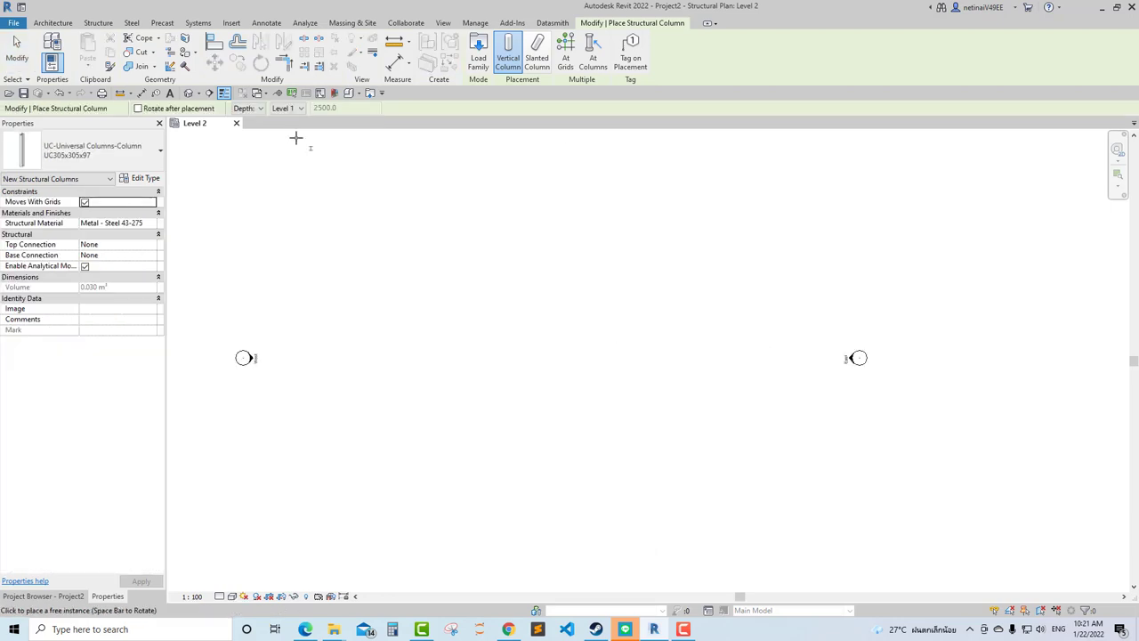
click(244, 107)
click(244, 130)
click(289, 107)
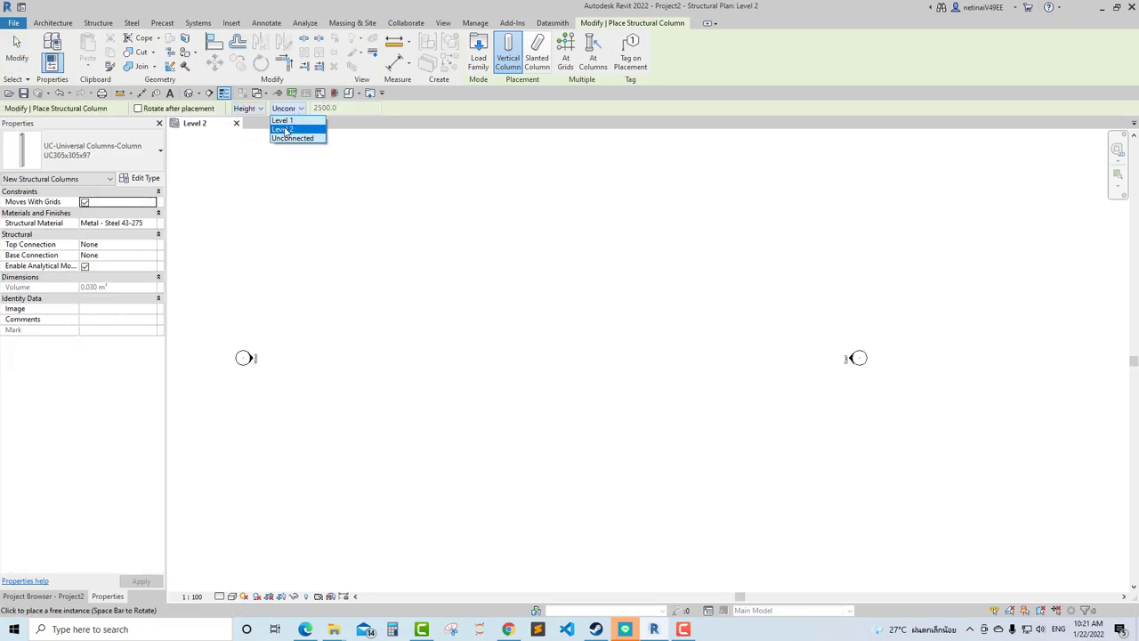
click(289, 124)
click(1102, 601)
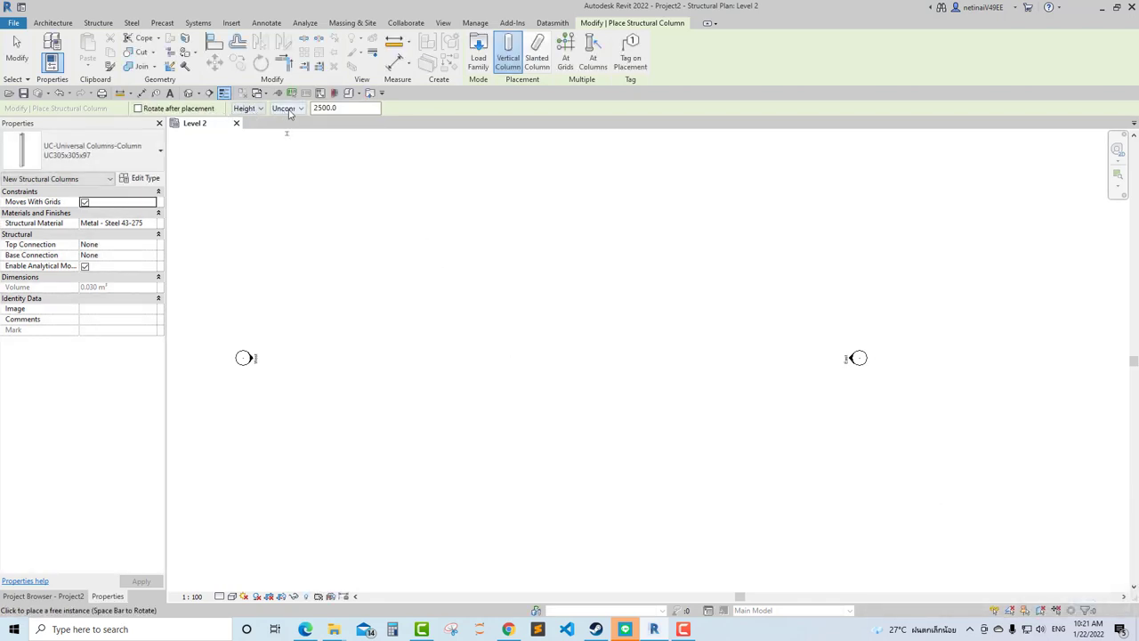
Set the structural columns to extend by Depth down to Level 1.
click(290, 108)
click(258, 107)
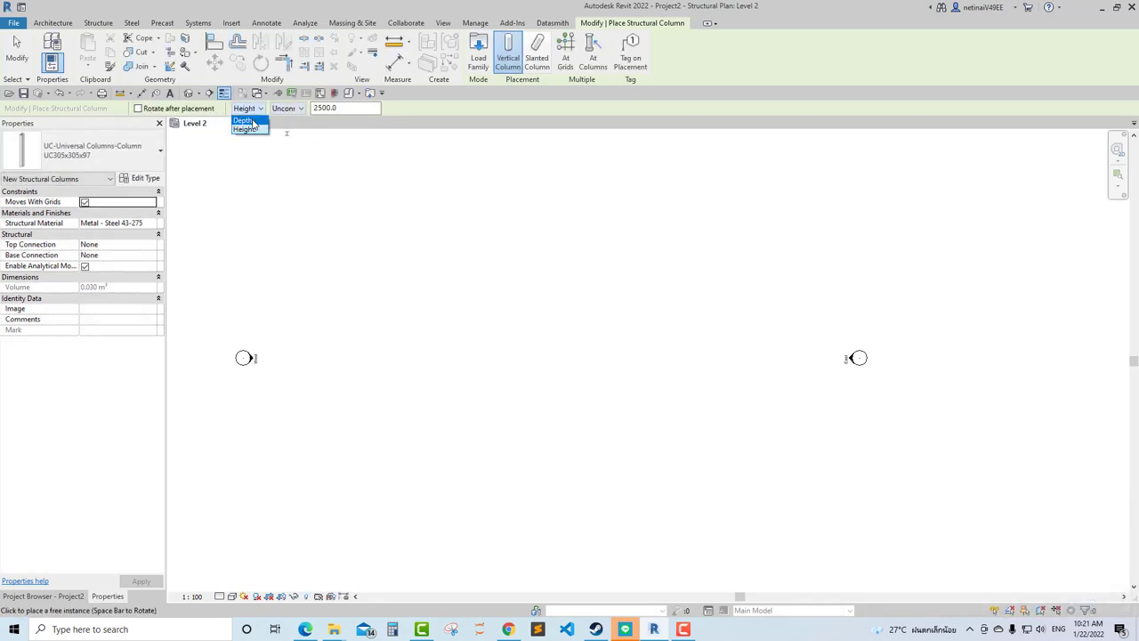
click(254, 121)
click(294, 107)
click(293, 123)
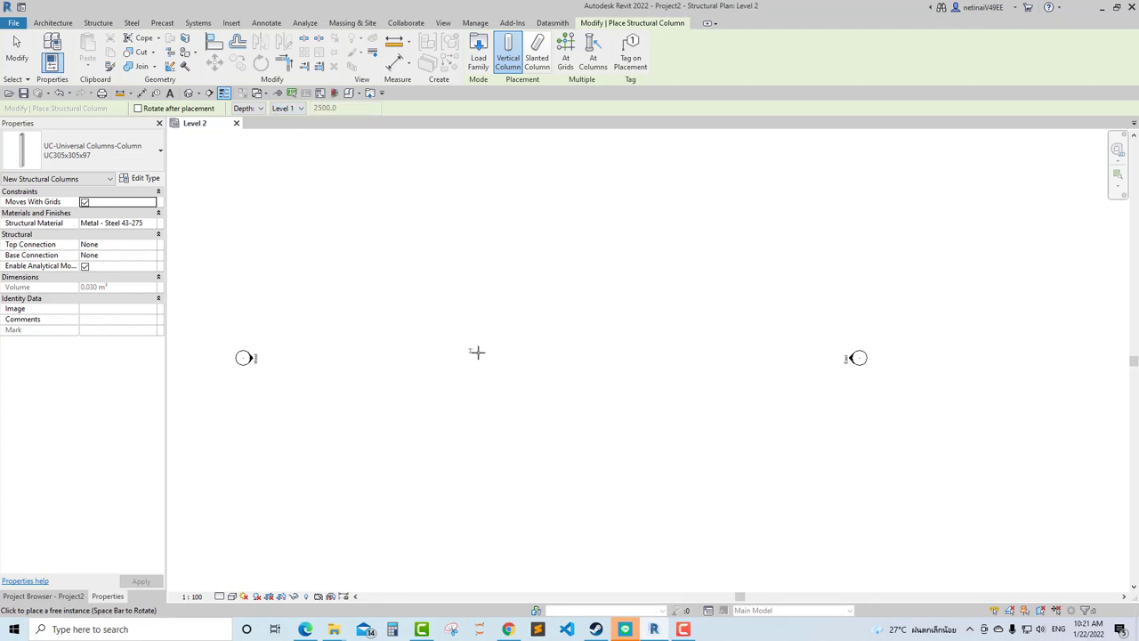
Place two steel columns on the Level 2 plan, left and right.
click(409, 343)
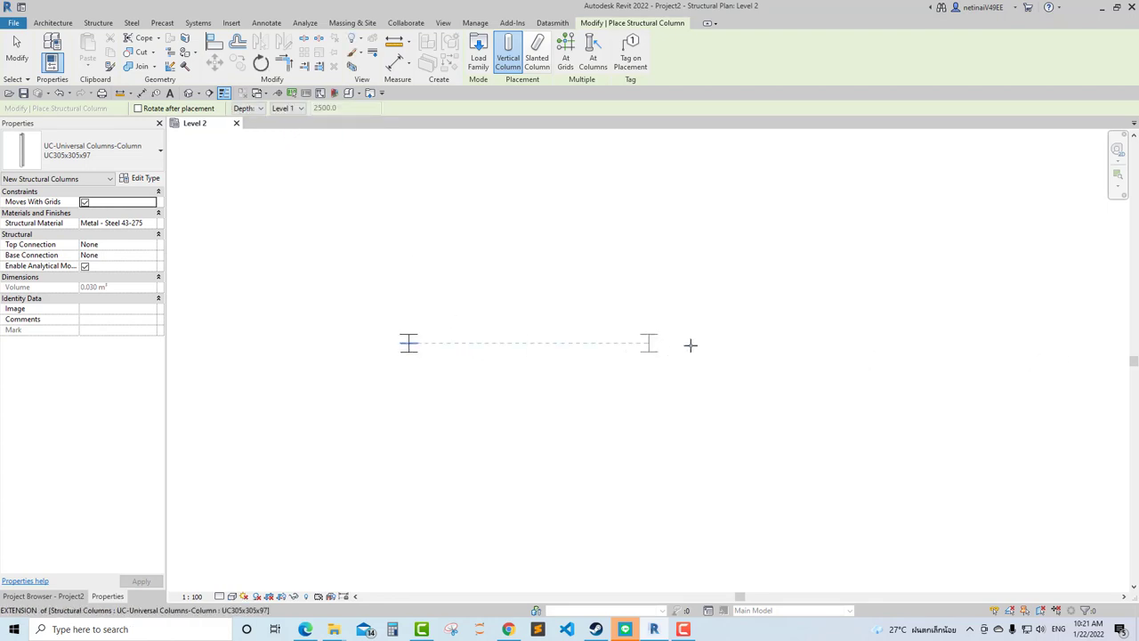
click(800, 344)
key(Escape)
key(Escape)
scroll(437, 341, up, 2)
Add an aligned dimension (DI) between the left and right columns.
key(d)
key(i)
click(368, 355)
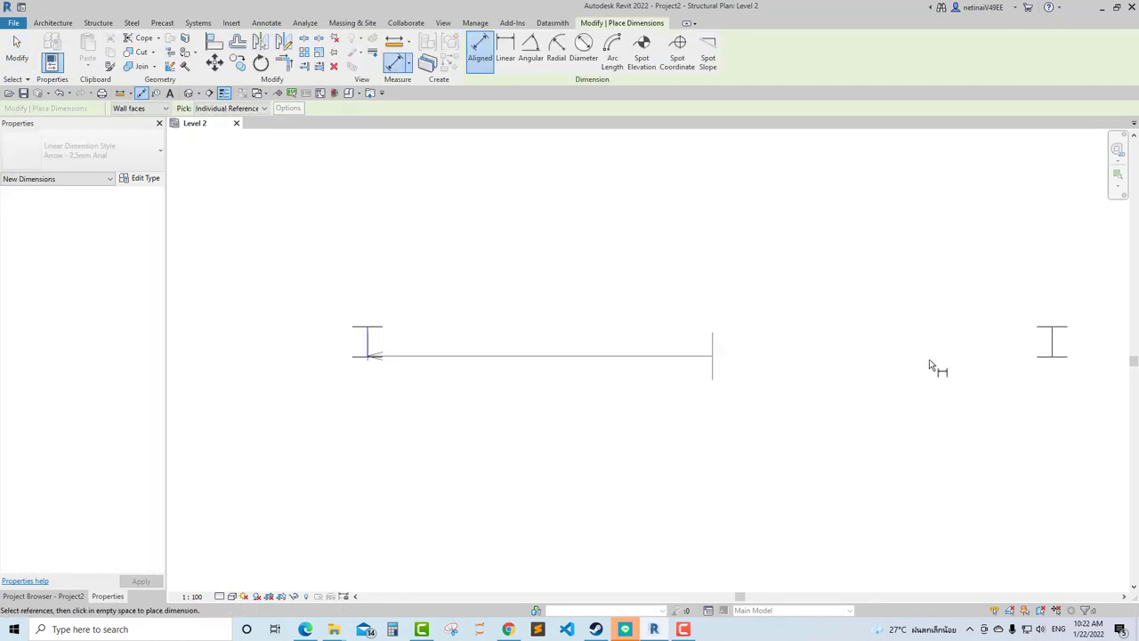
click(1053, 353)
click(881, 266)
scroll(765, 285, down, 2)
scroll(828, 365, down, 2)
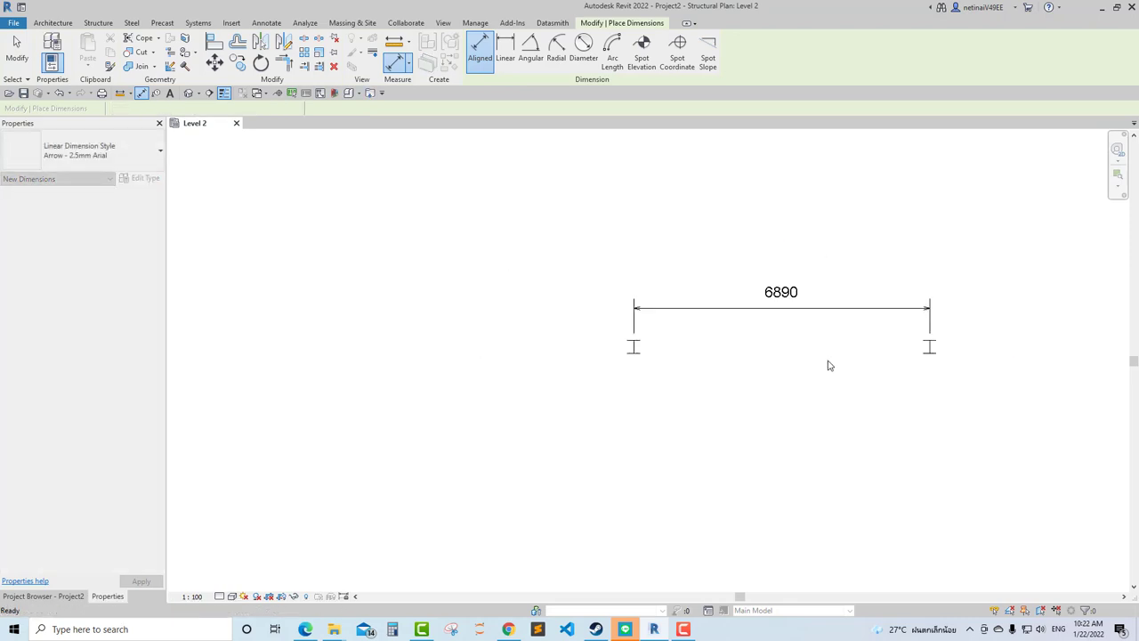
key(Escape)
key(Escape)
Change the 6890 column spacing to exactly 10000 by moving the right column.
middle_drag(829, 365, 611, 465)
click(711, 445)
click(552, 391)
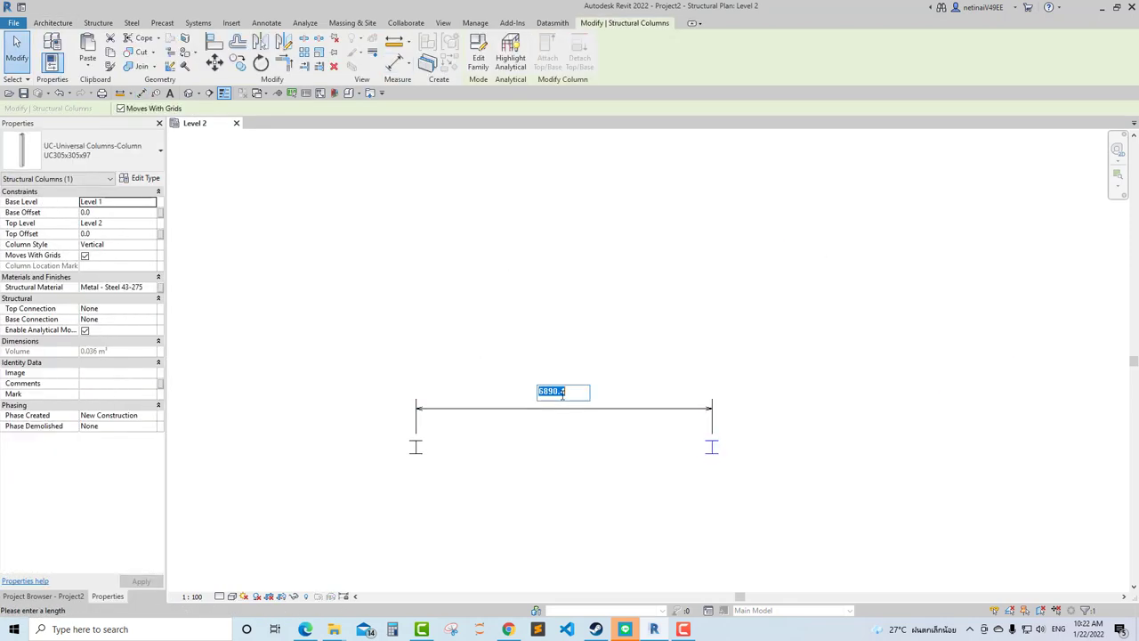
text(00)
key(Return)
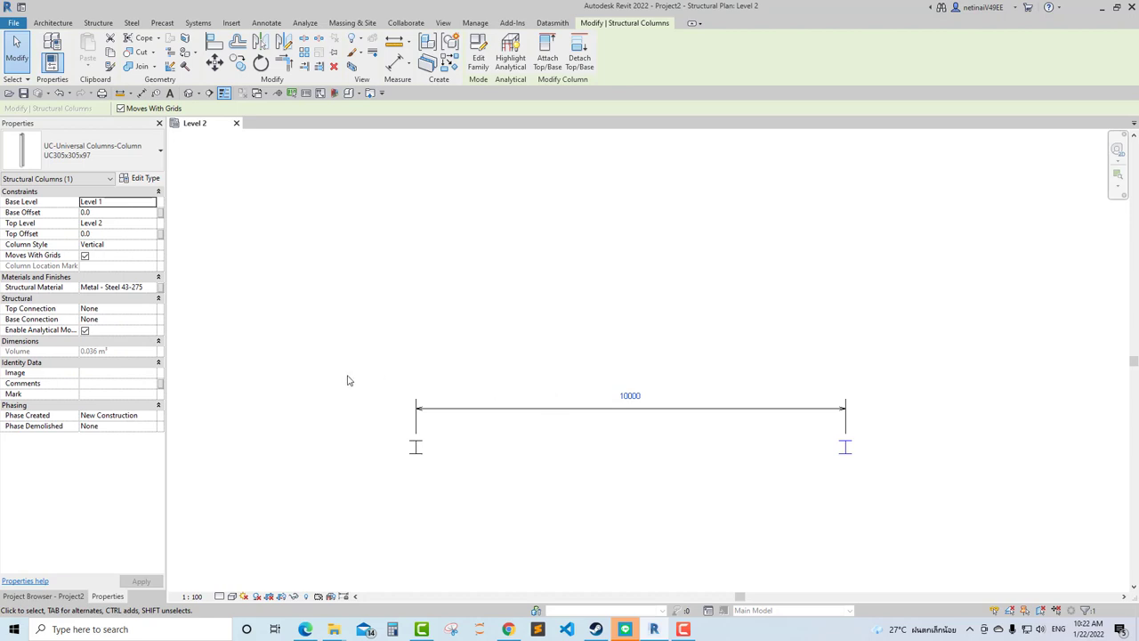
key(Escape)
scroll(356, 333, down, 2)
middle_drag(394, 308, 377, 285)
Draw a section line across both columns with the SE shortcut.
key(s)
key(e)
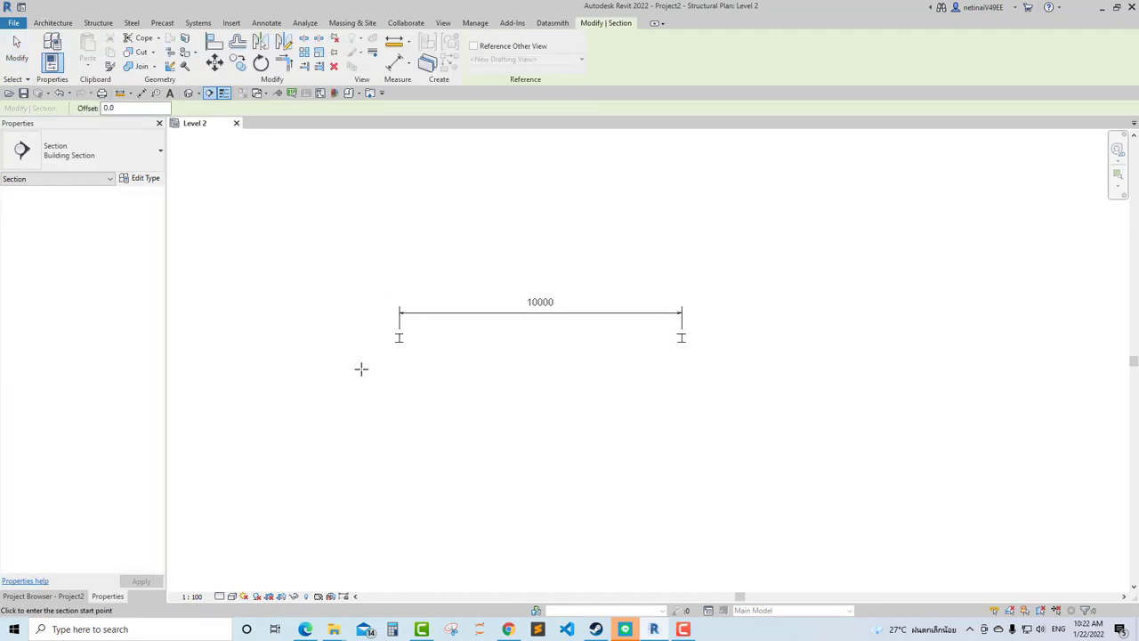
click(354, 364)
click(735, 364)
key(Escape)
key(Escape)
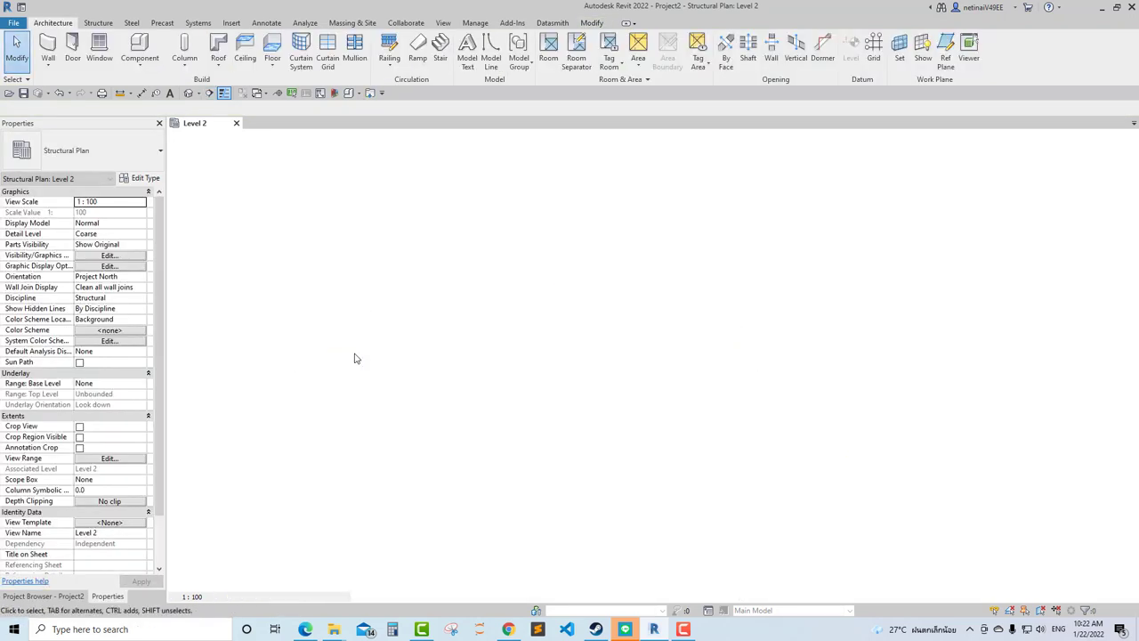
Set the Section 1 view's detail level to Fine.
click(219, 596)
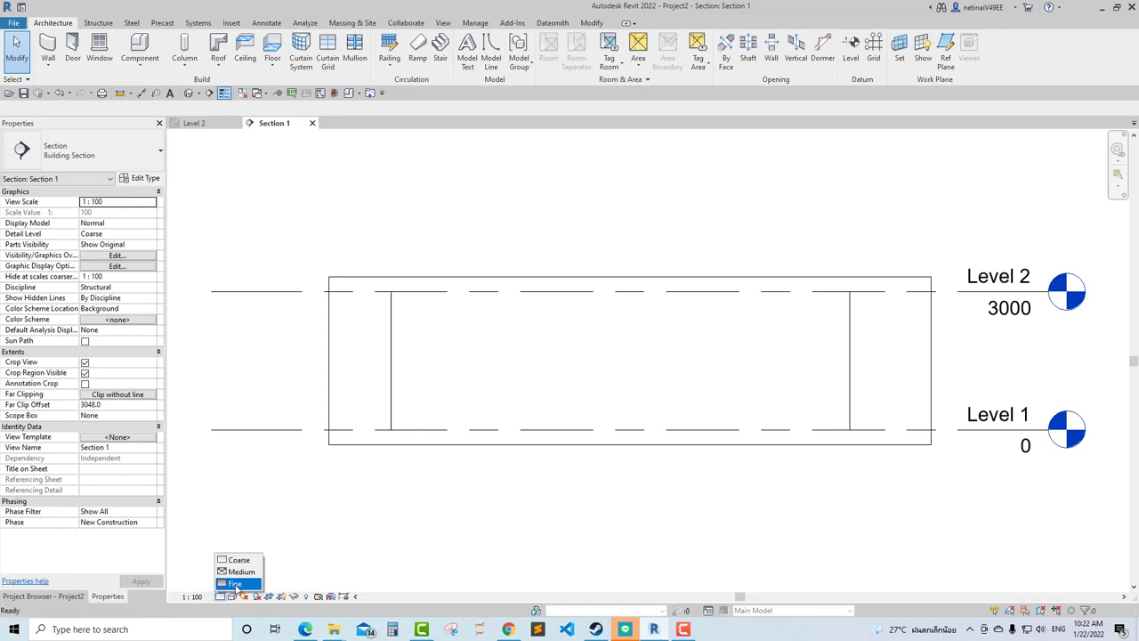
click(233, 583)
scroll(414, 438, down, 2)
click(492, 364)
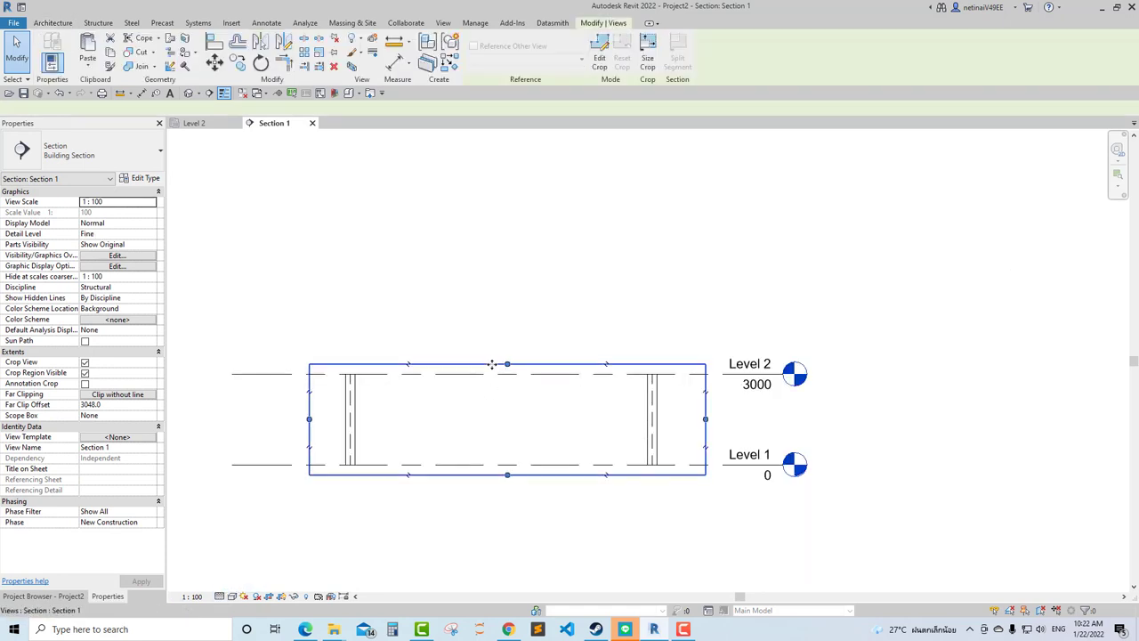
click(510, 300)
Give the right column a Top Offset of 500 and apply it.
click(652, 396)
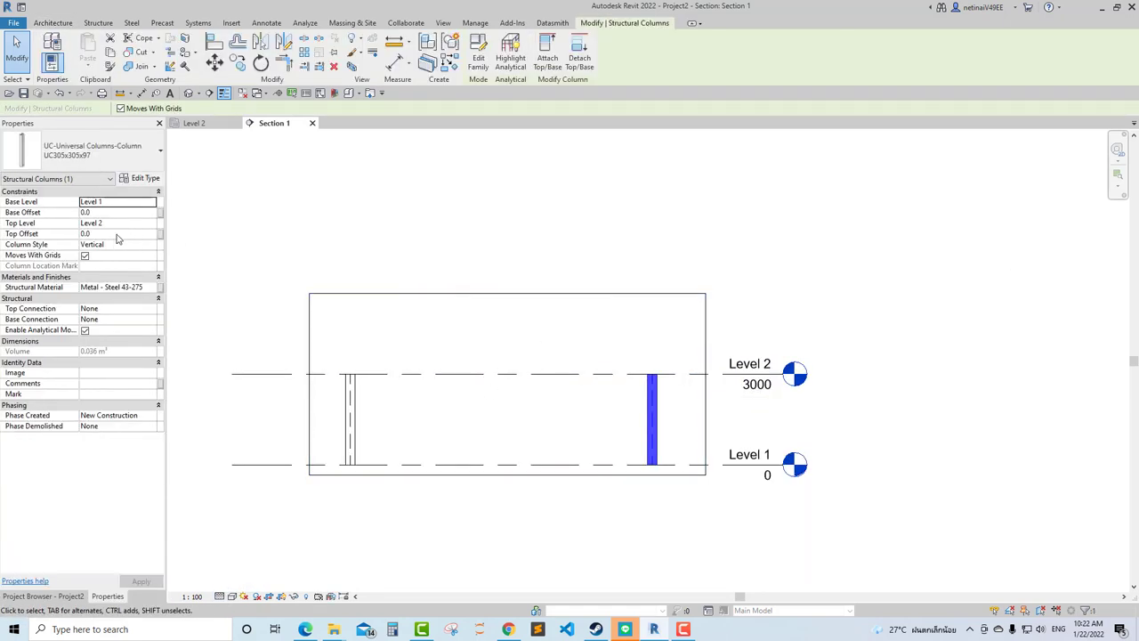
click(117, 234)
text(00)
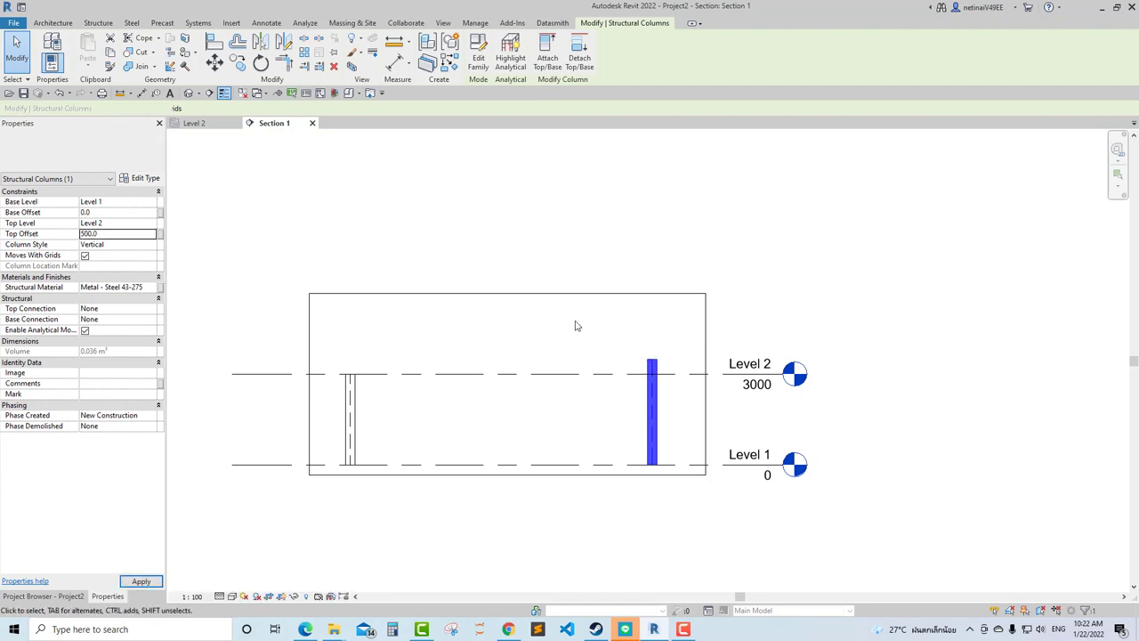
click(575, 323)
click(187, 92)
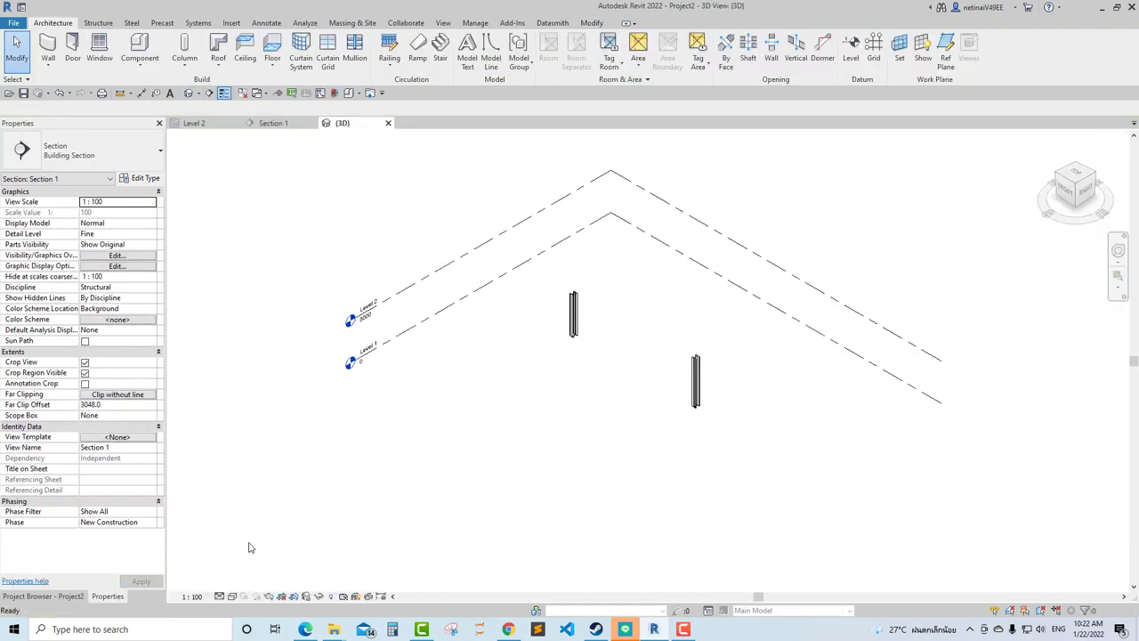
Orbit the 3D view and switch the visual style to Shaded, showing the columns grey.
click(485, 287)
click(546, 323)
mouse_move(547, 323)
shift+middle_down()
mouse_move(618, 343)
mouse_move(575, 382)
mouse_move(530, 392)
mouse_move(719, 315)
mouse_move(712, 343)
shift+middle_up()
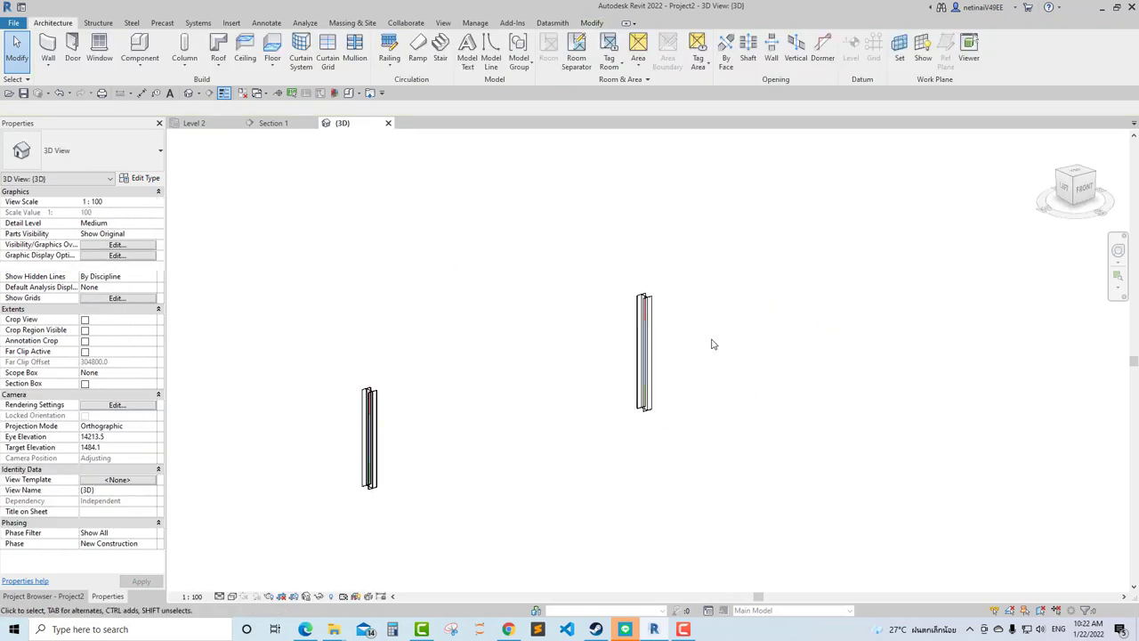
mouse_move(569, 447)
shift+middle_down()
mouse_move(528, 471)
mouse_move(533, 481)
shift+middle_up()
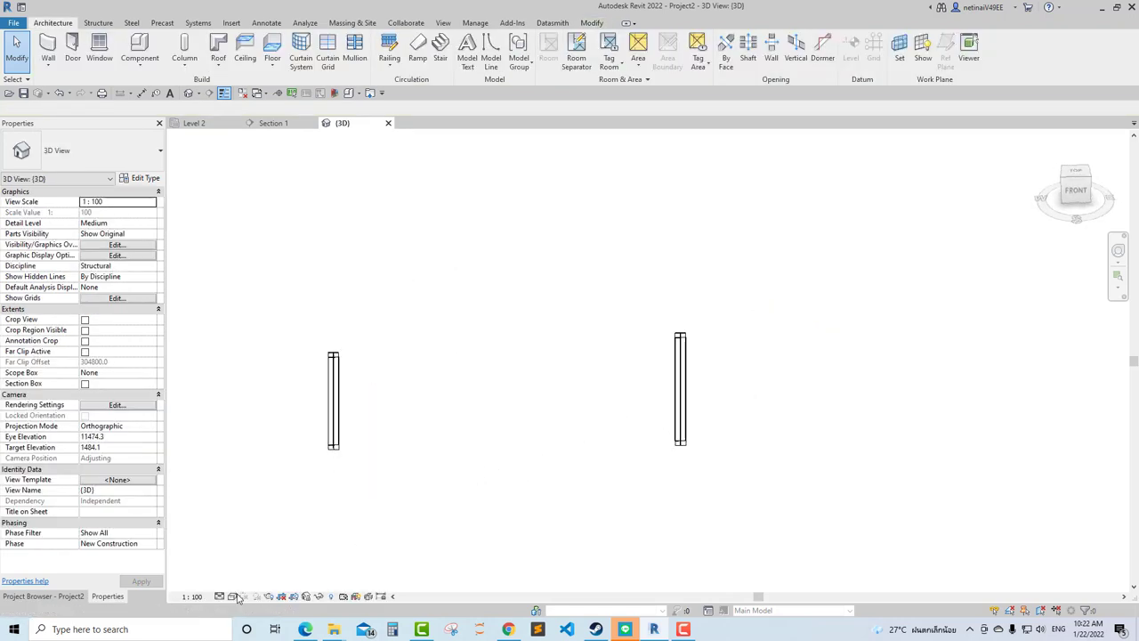
click(232, 596)
click(256, 569)
click(233, 596)
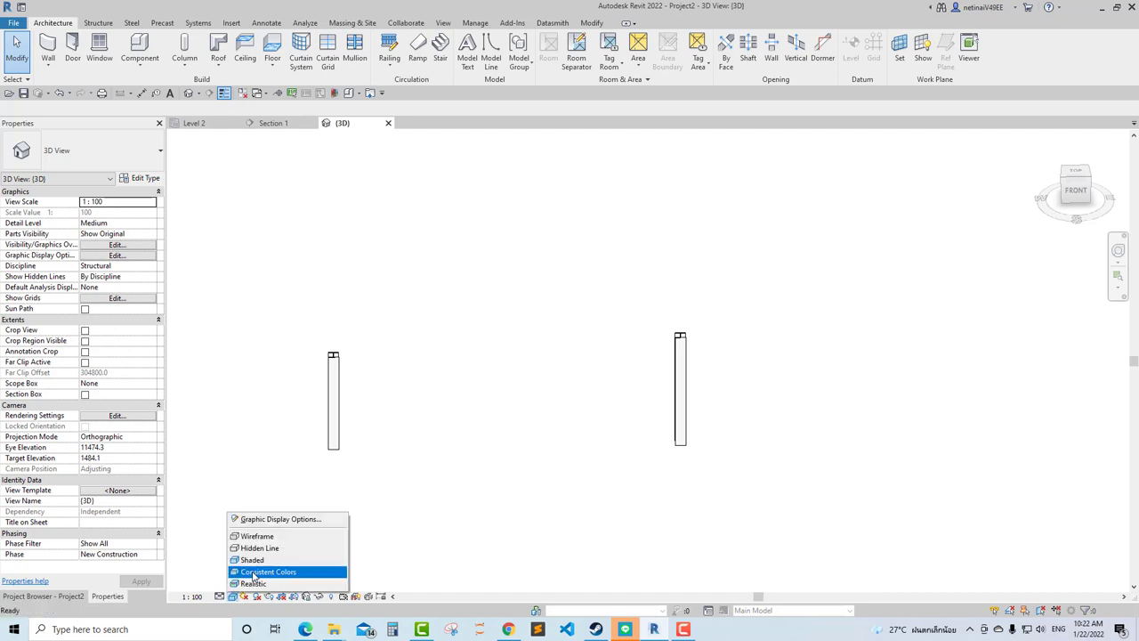
click(258, 558)
shift+middle_drag(494, 475, 445, 479)
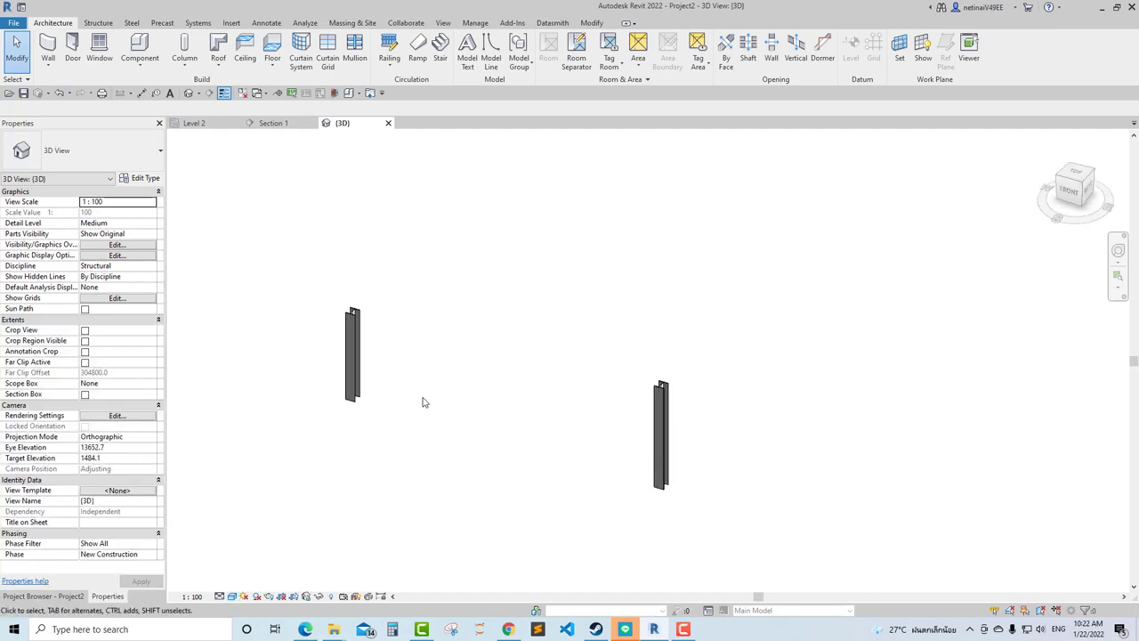
mouse_move(423, 402)
shift+middle_down()
mouse_move(387, 343)
mouse_move(452, 325)
shift+middle_up()
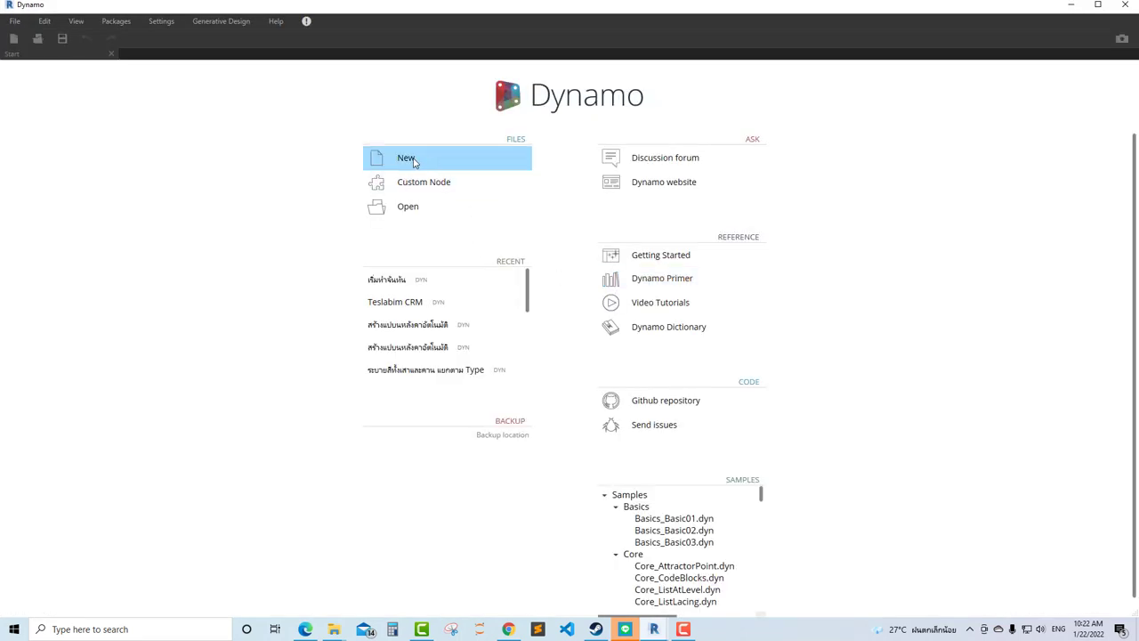
Start a new, empty graph from the Dynamo start page.
click(413, 161)
text(select model)
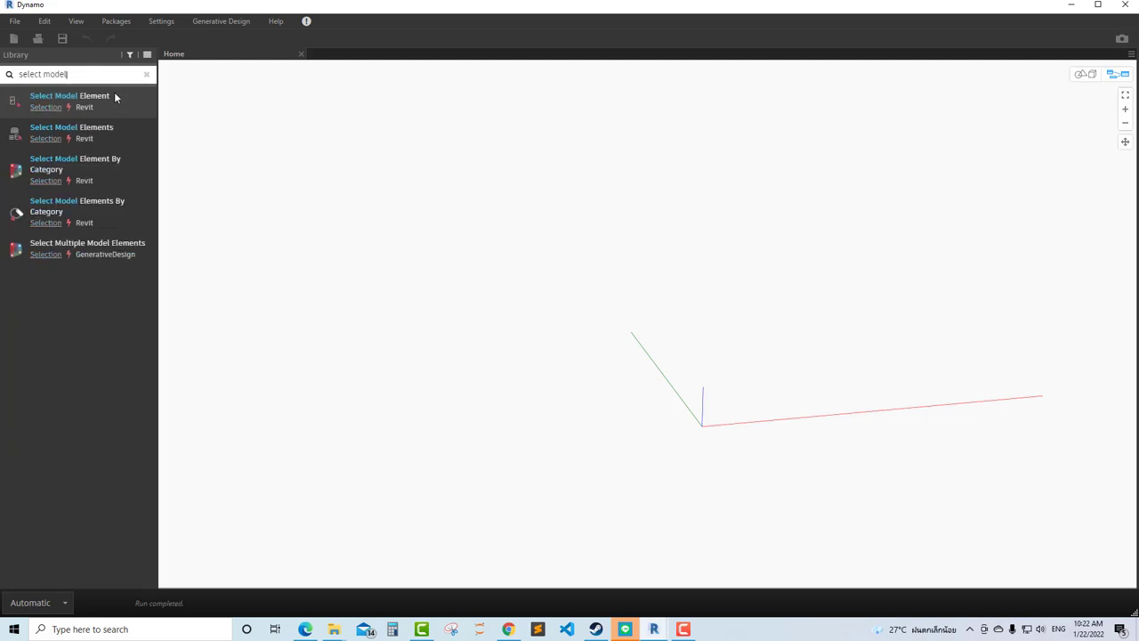
Place a Select Model Element node for one column, duplicate it, and pick the other column.
mouse_move(114, 96)
mouse_down()
mouse_move(658, 308)
mouse_move(450, 189)
mouse_up()
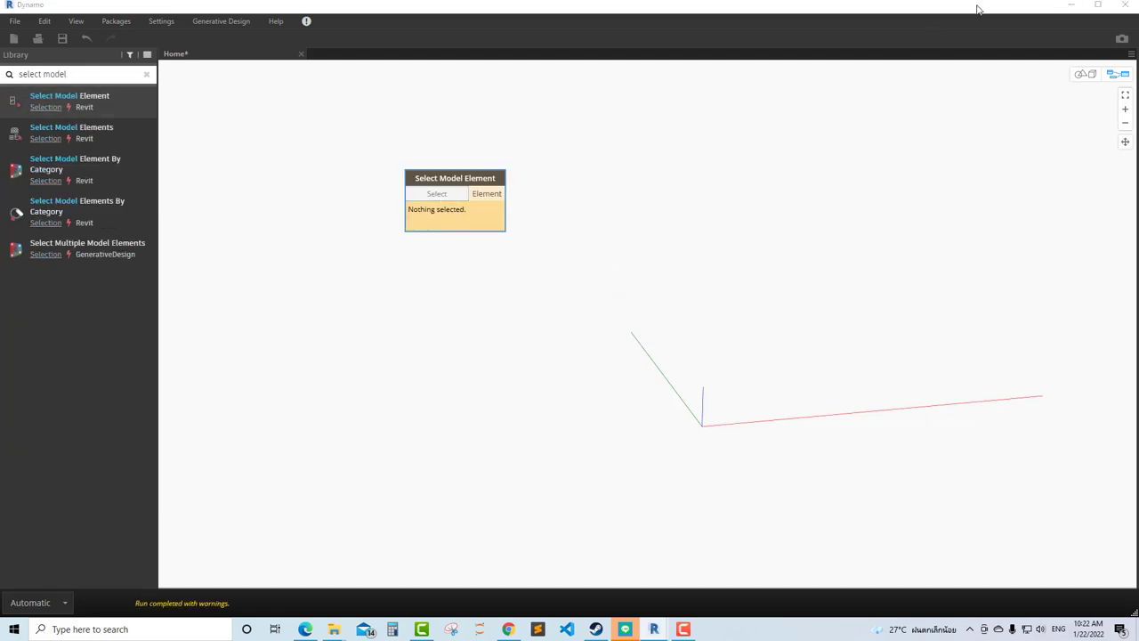
click(1071, 4)
click(323, 321)
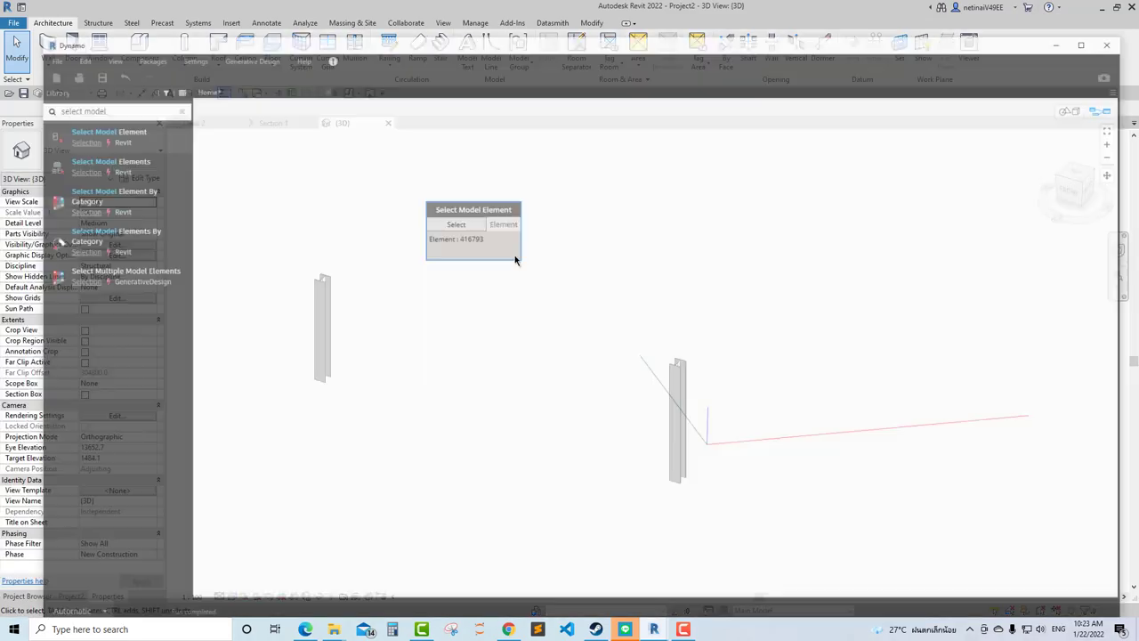
key(ctrl+c)
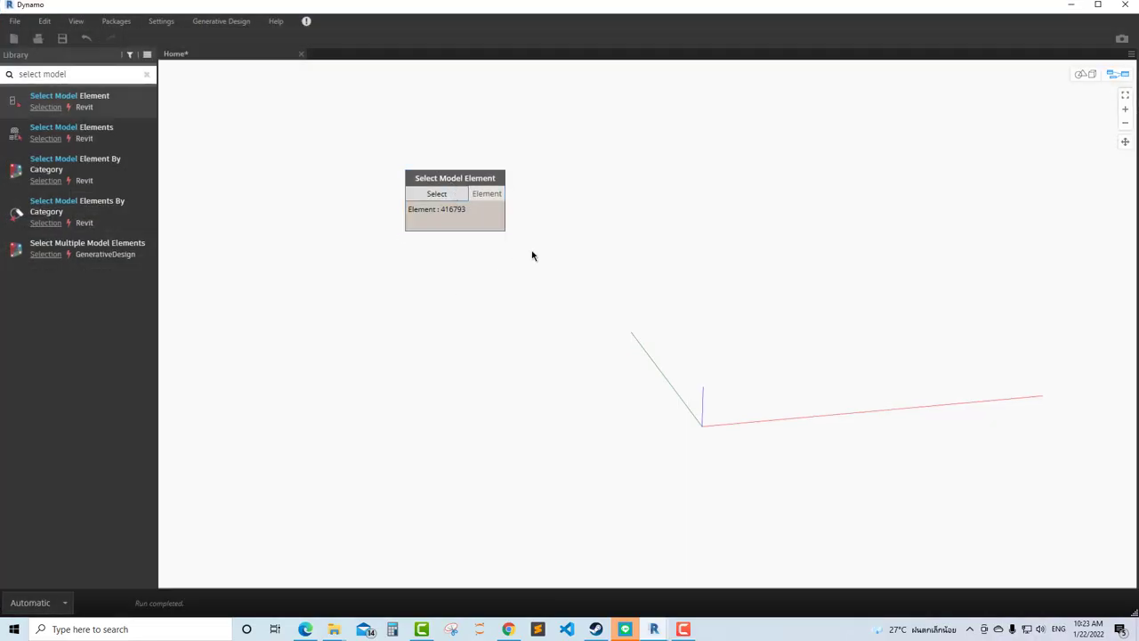
key(ctrl+v)
drag(561, 198, 438, 300)
click(437, 300)
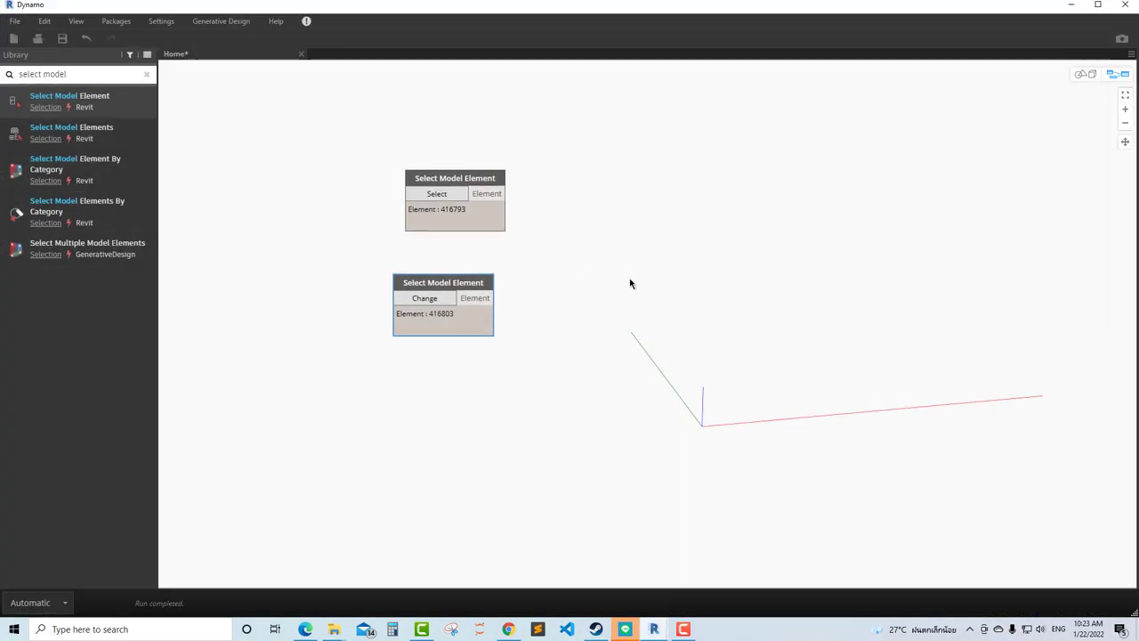
drag(460, 181, 438, 179)
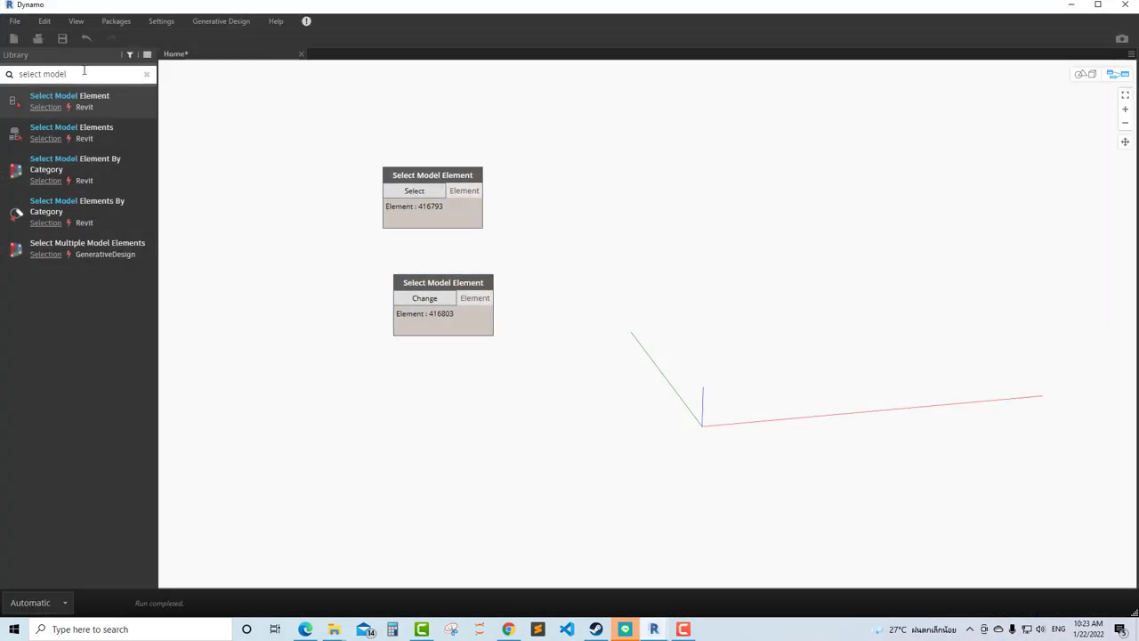
Add two Element.Geometry nodes, each wired to one Select Model Element.
right_click(565, 125)
text(elem)
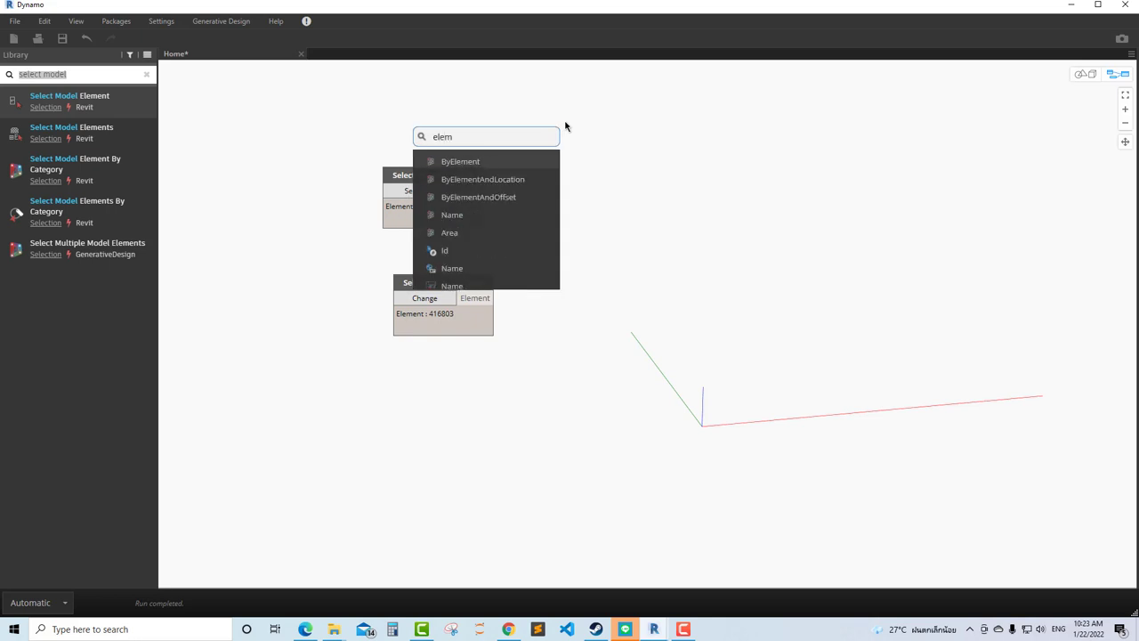
text(ent.geo)
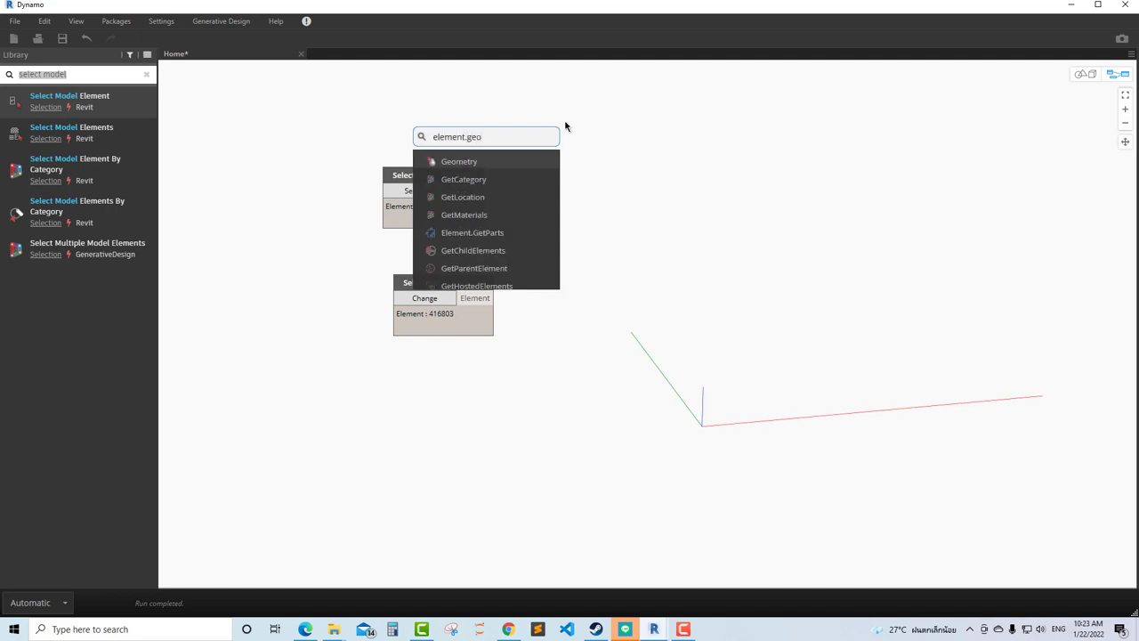
click(534, 161)
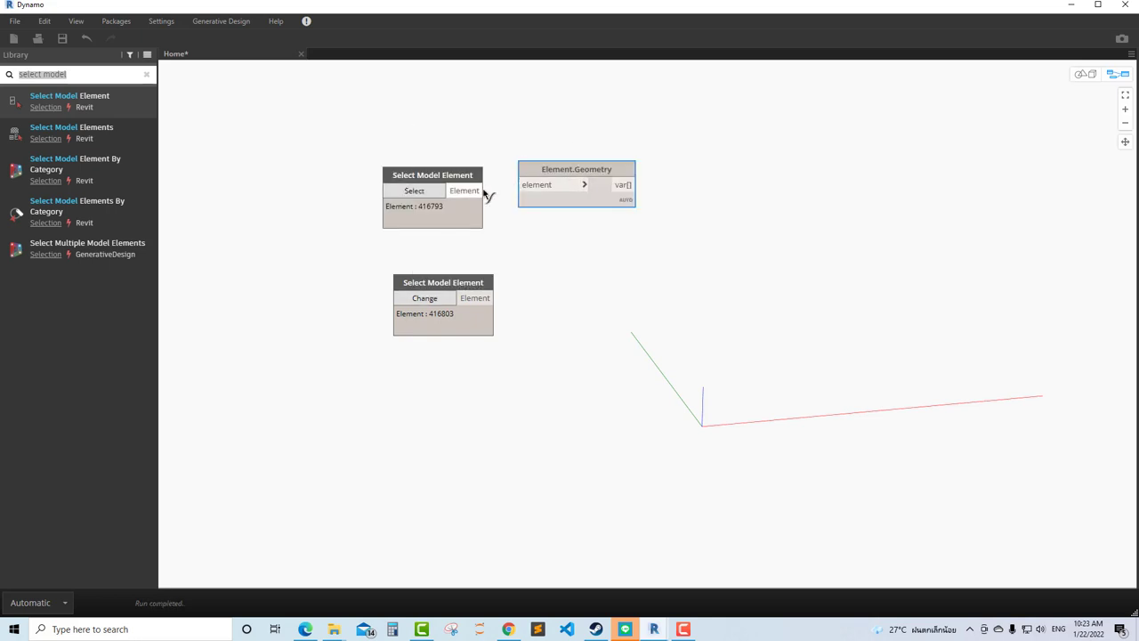
drag(481, 190, 525, 184)
key(ctrl+c)
key(ctrl+v)
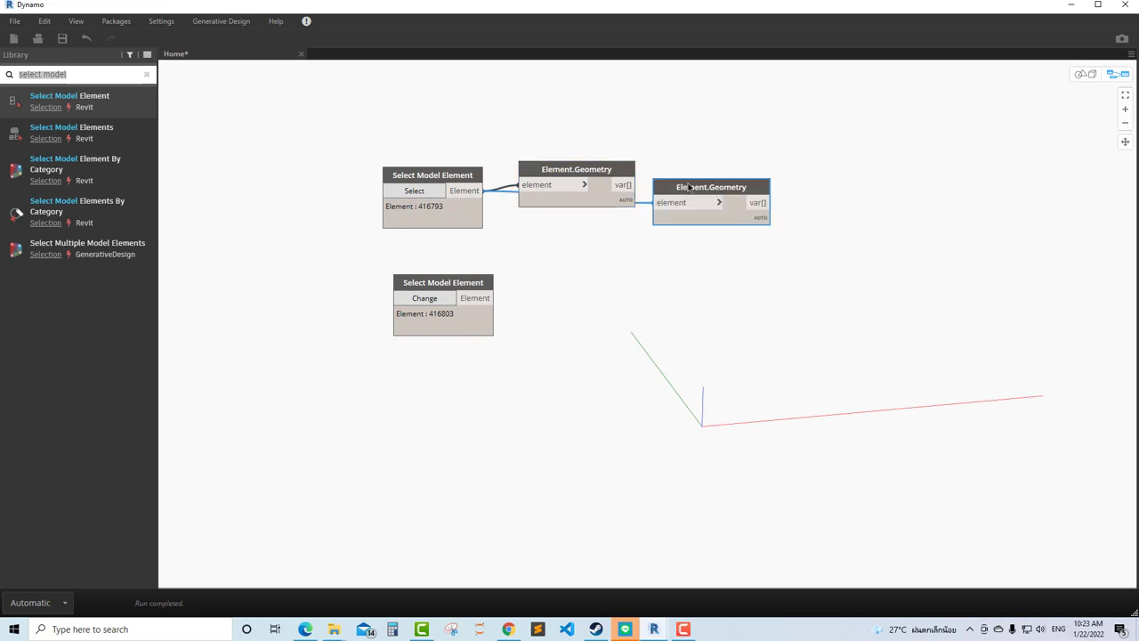
drag(707, 184, 613, 290)
drag(492, 298, 556, 305)
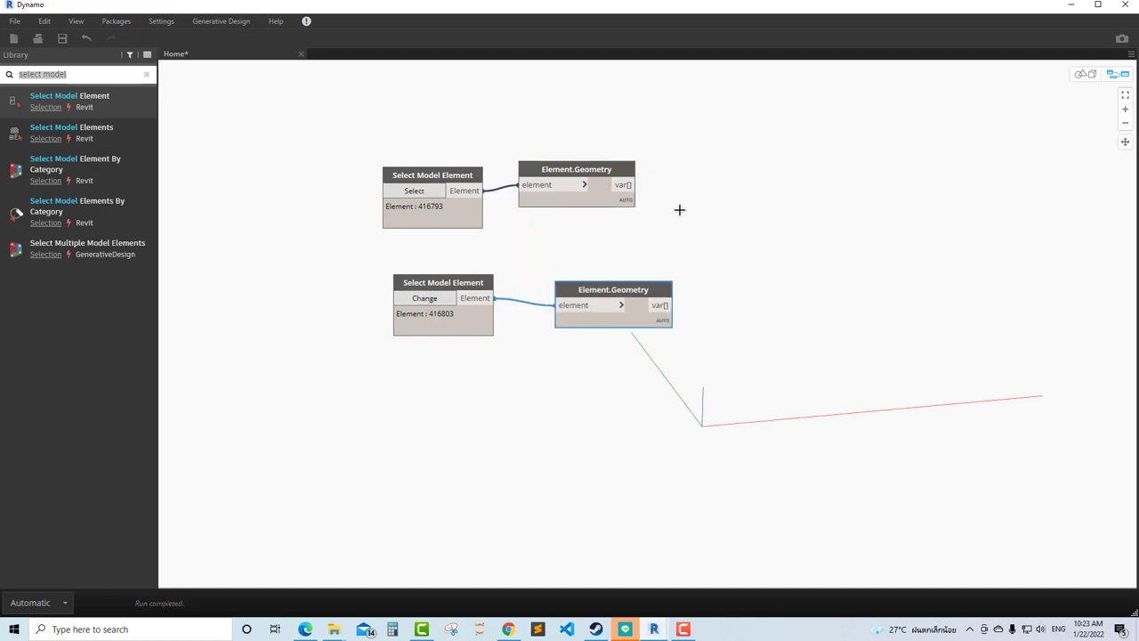
View both column solids in the 3D background preview, orbiting to an angled view.
click(1086, 74)
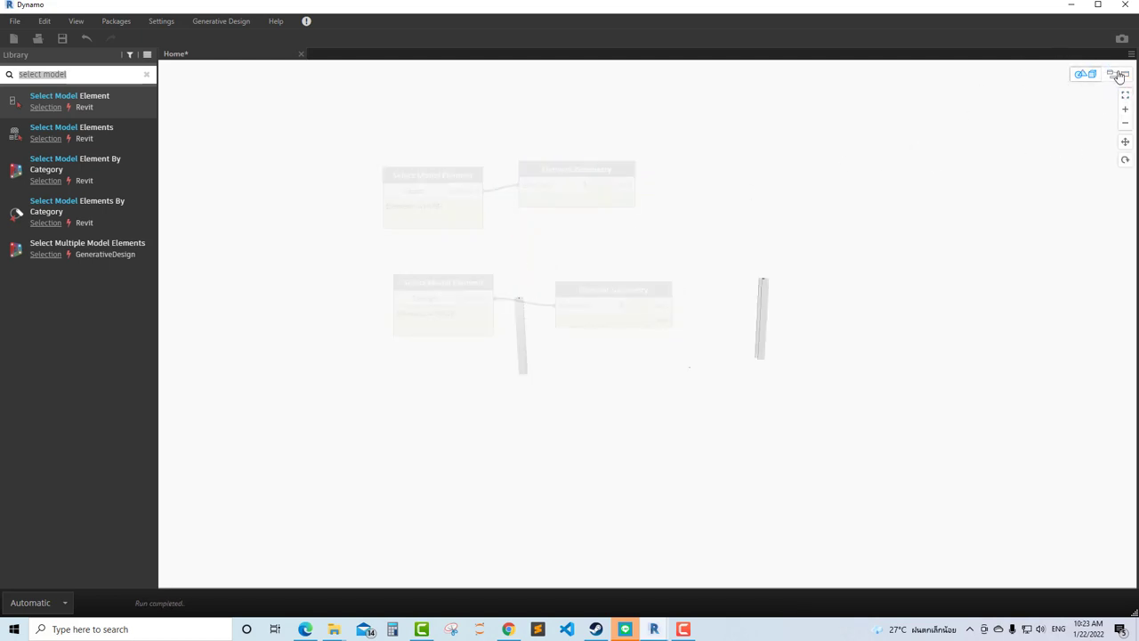
click(1119, 76)
middle_drag(757, 180, 656, 186)
click(1112, 80)
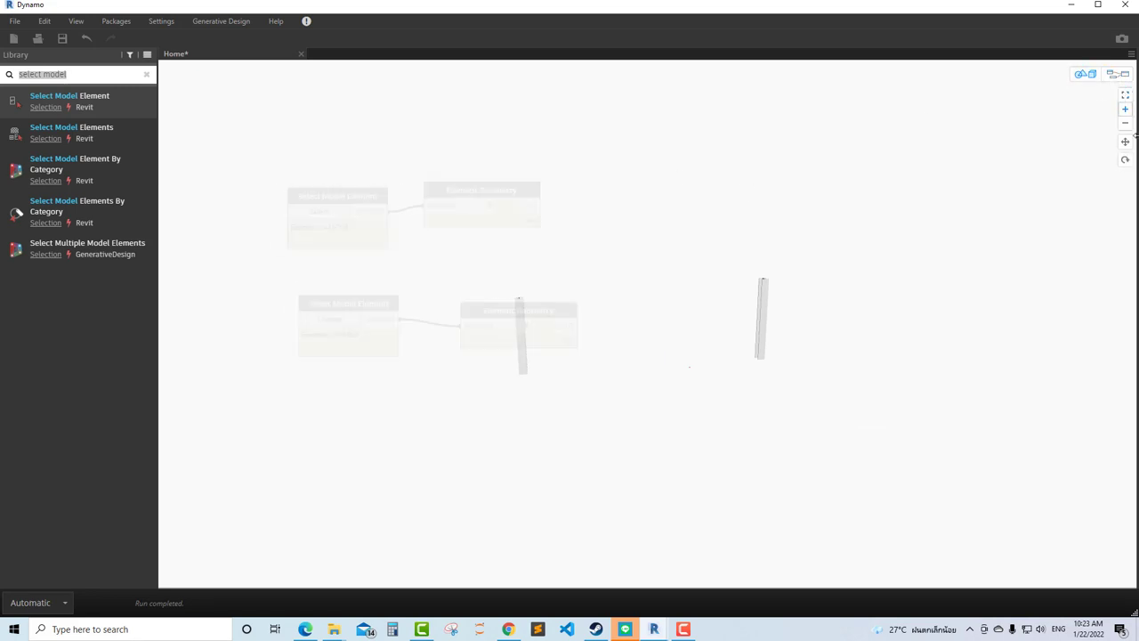
click(1125, 160)
drag(646, 323, 653, 356)
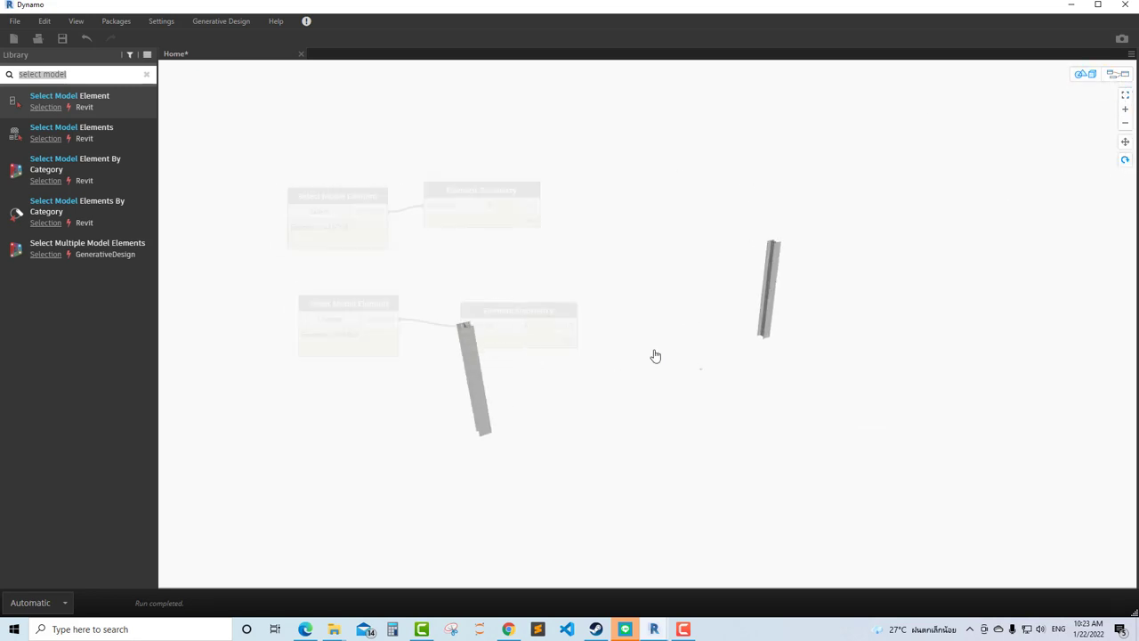
click(1123, 77)
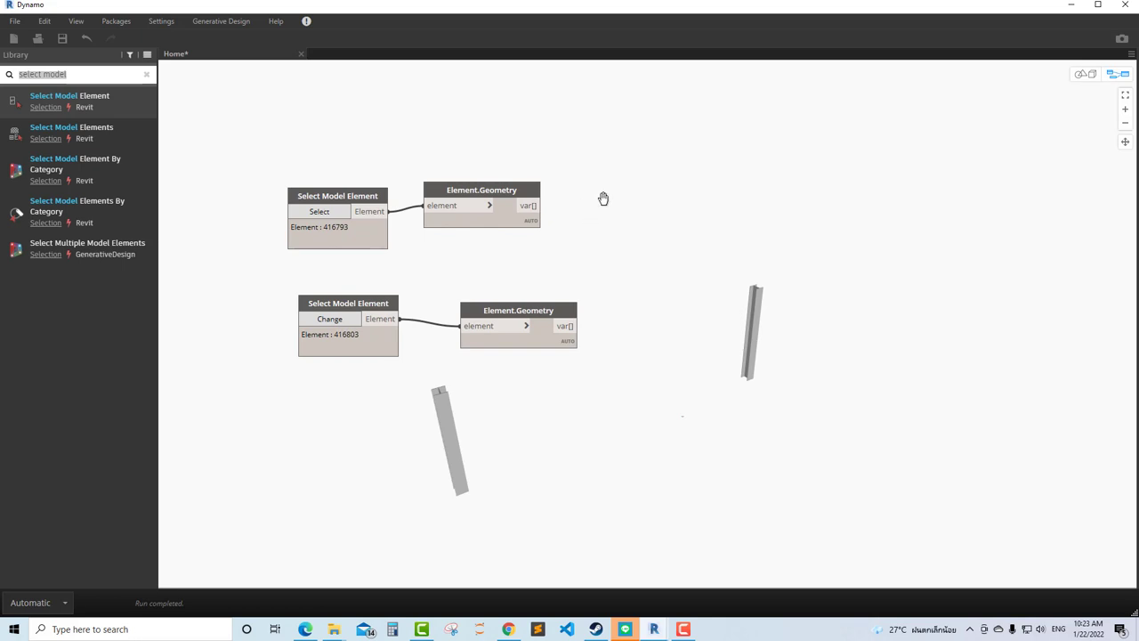
scroll(491, 250, down, 1)
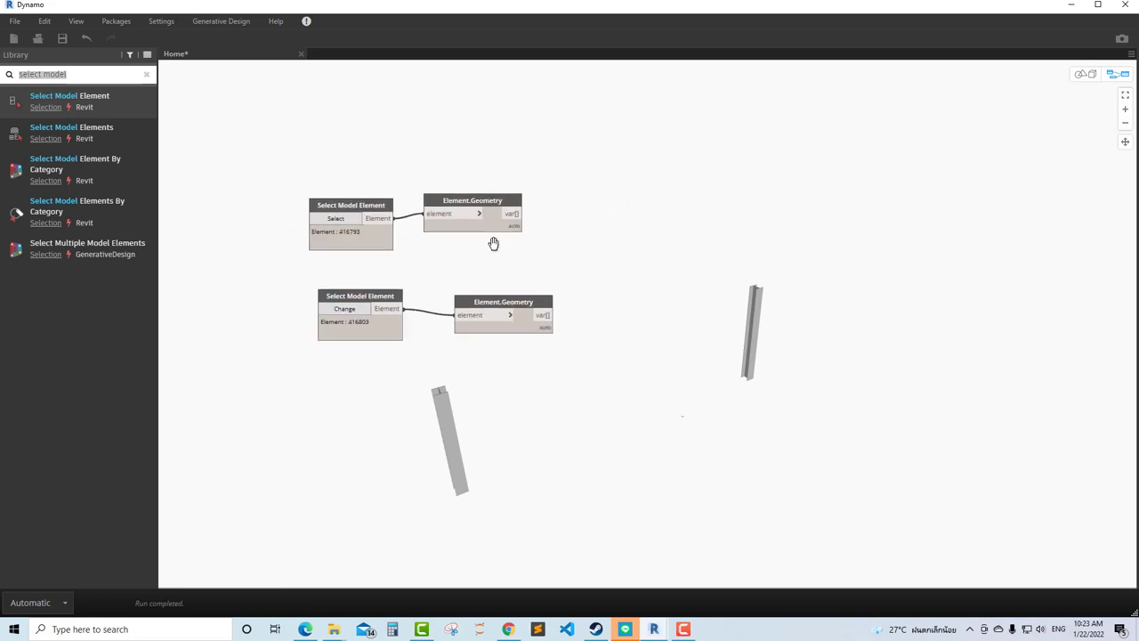
click(505, 229)
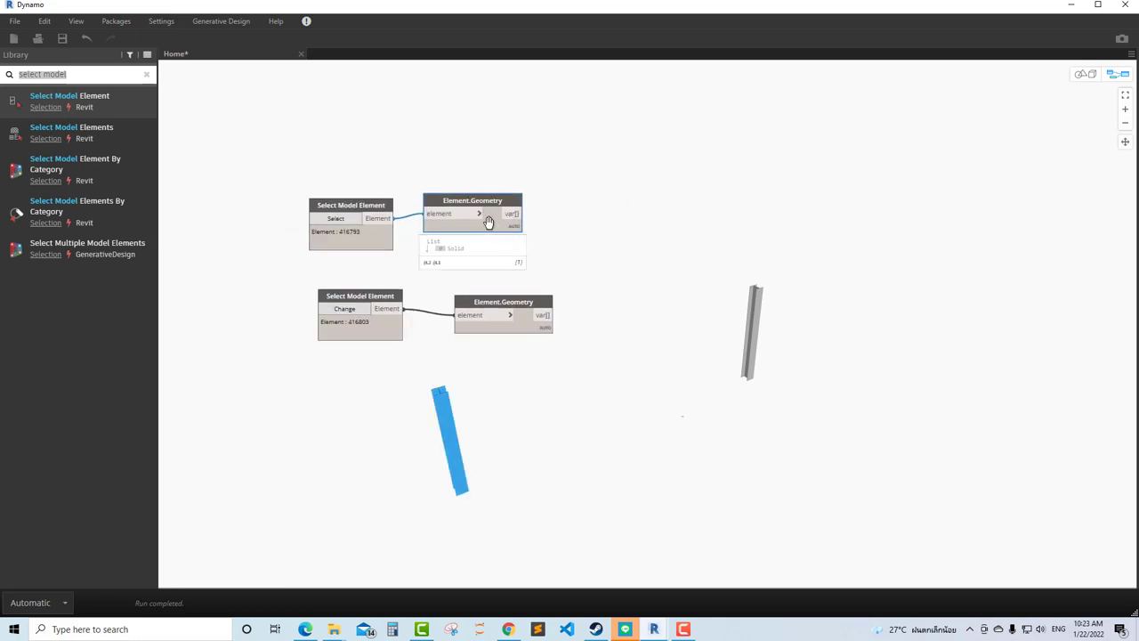
click(61, 73)
text(location)
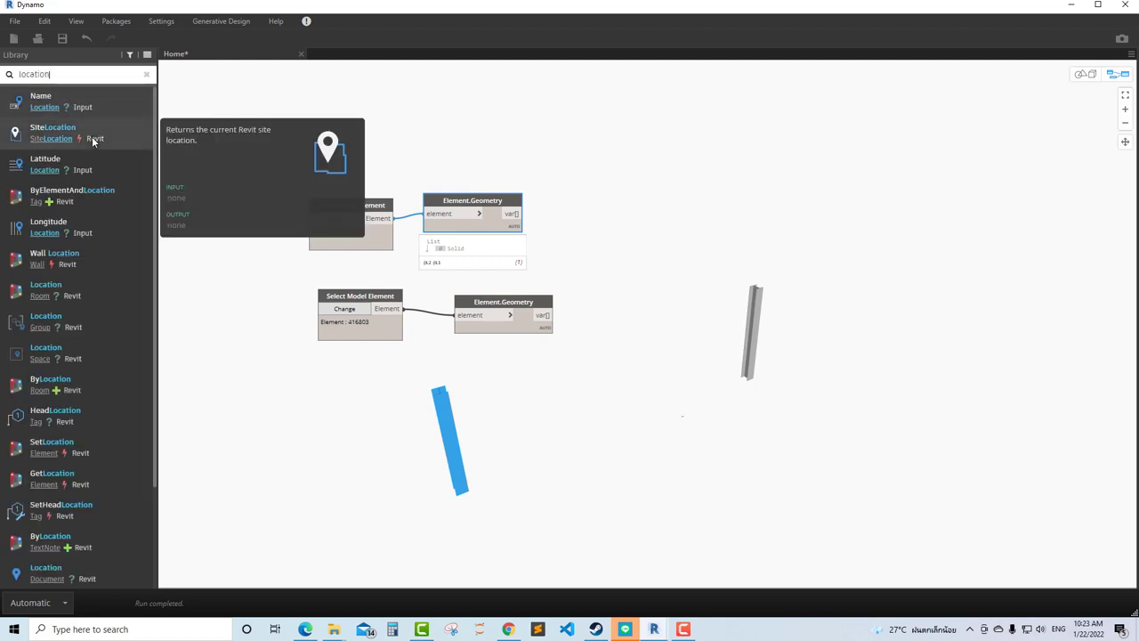
Add an Element.GetLocation node fed by the first Select Model Element.
click(81, 476)
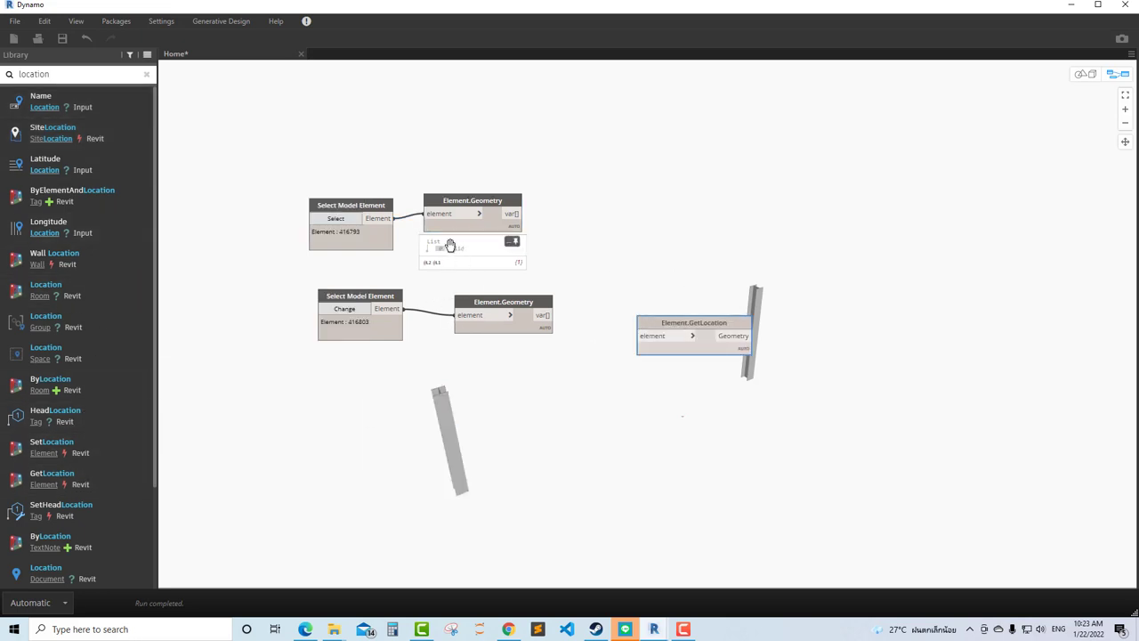
click(694, 296)
drag(673, 325, 500, 136)
mouse_move(392, 218)
mouse_down()
mouse_move(467, 145)
mouse_move(500, 87)
mouse_up()
triple_click(544, 132)
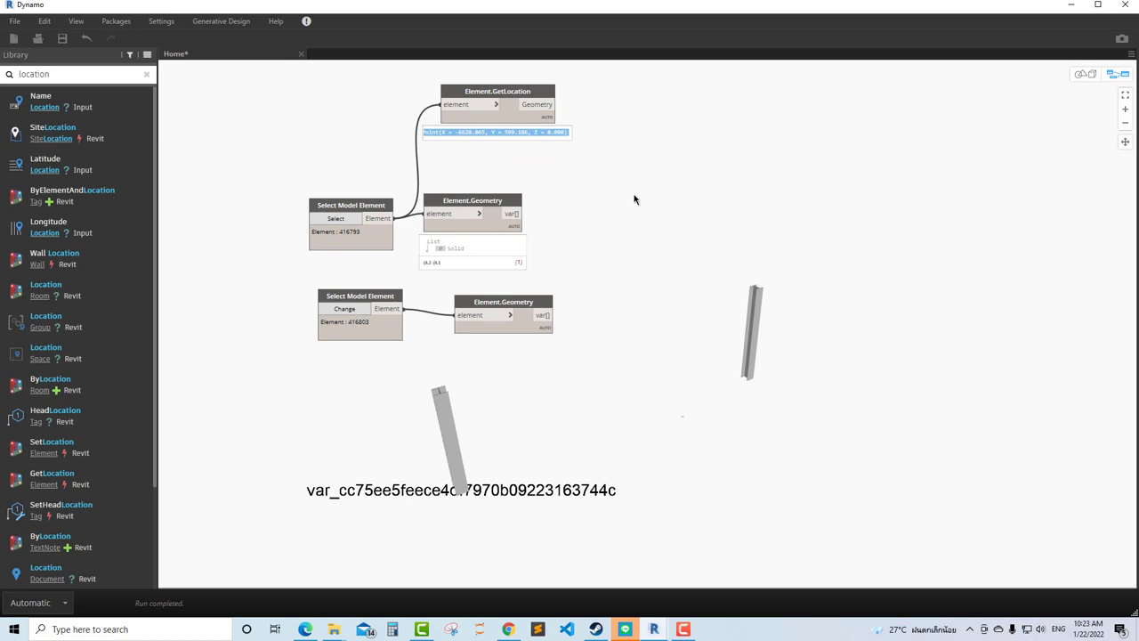
Duplicate Element.GetLocation and wire the copy to the second Select Model Element.
click(515, 113)
key(ctrl+c)
key(ctrl+v)
drag(632, 112, 500, 372)
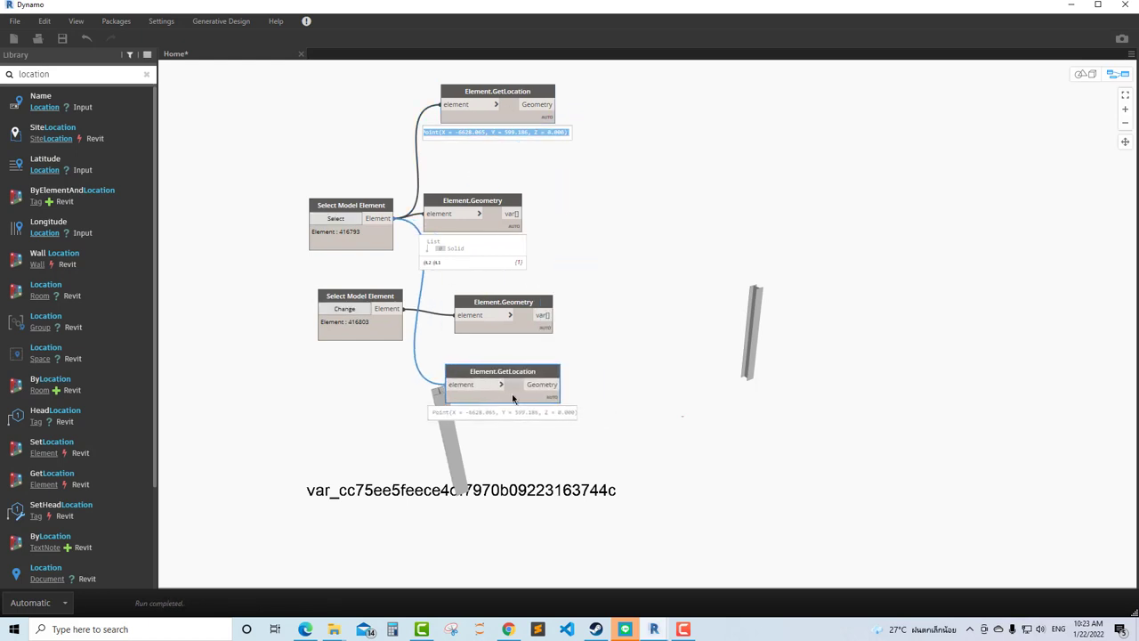
drag(402, 309, 445, 384)
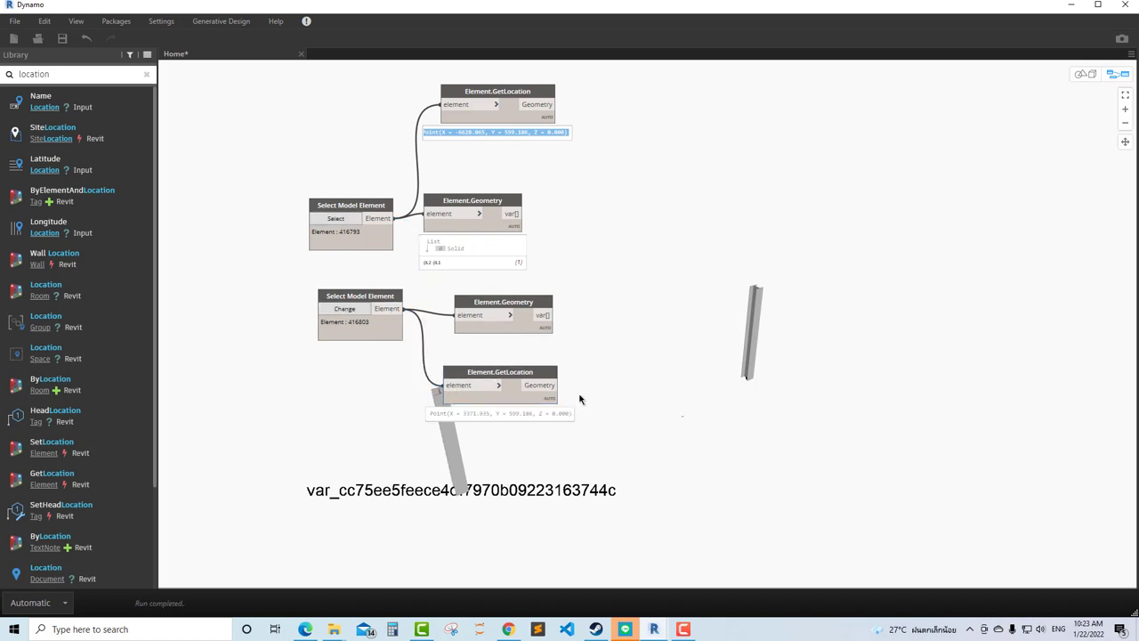
triple_click(506, 413)
click(569, 169)
text(getp)
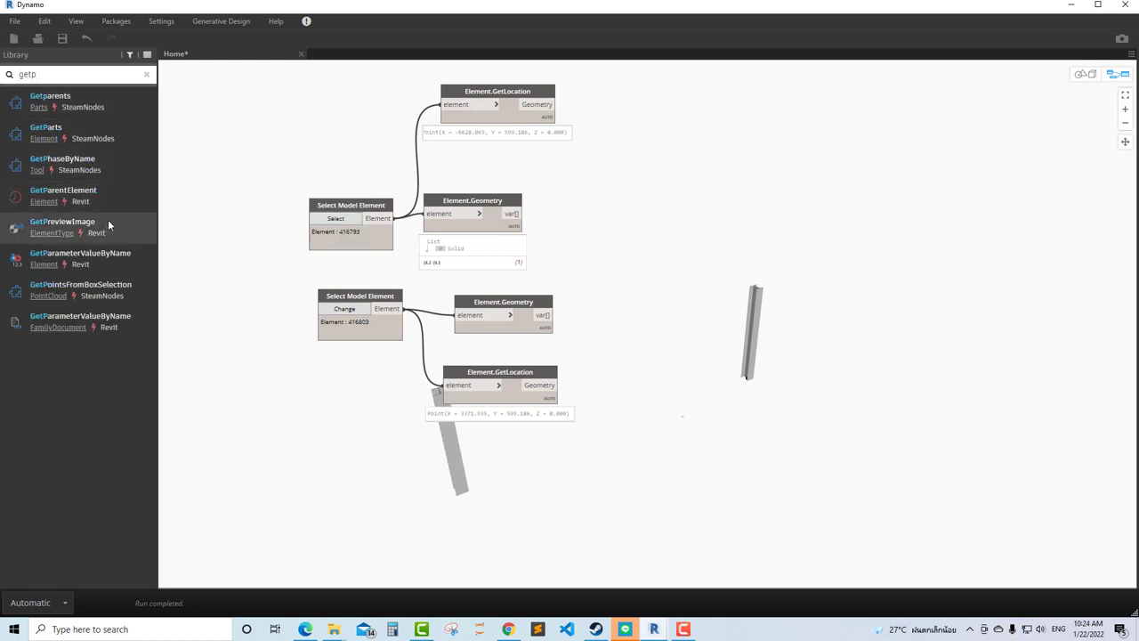
Add an Element.GetParameterValueByName node to the graph.
click(96, 257)
drag(679, 339, 606, 152)
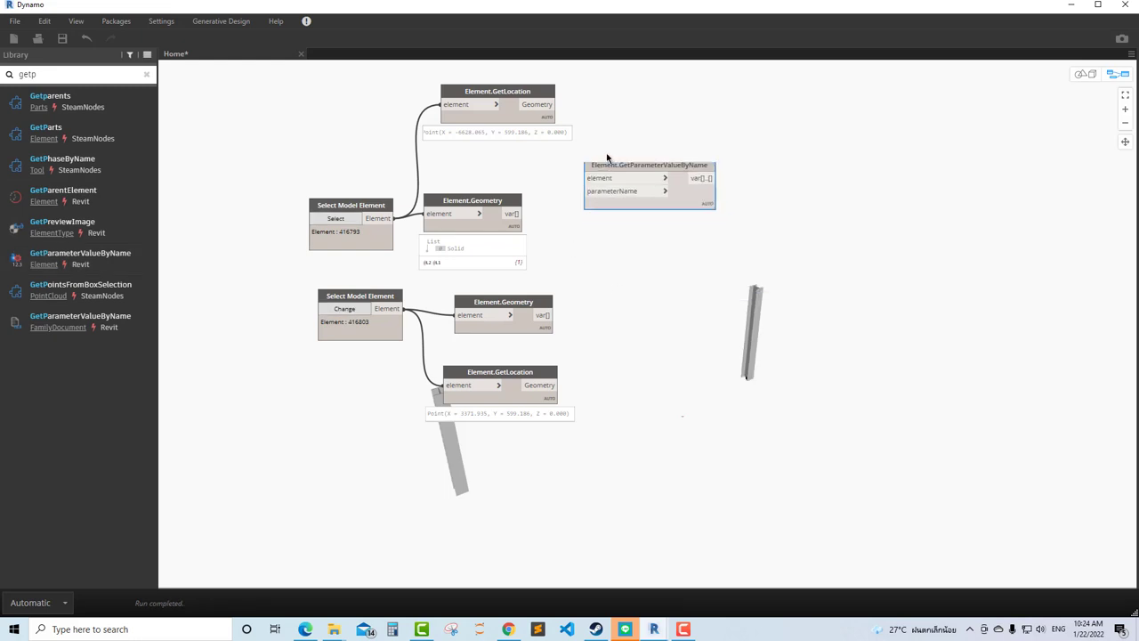
drag(391, 218, 569, 167)
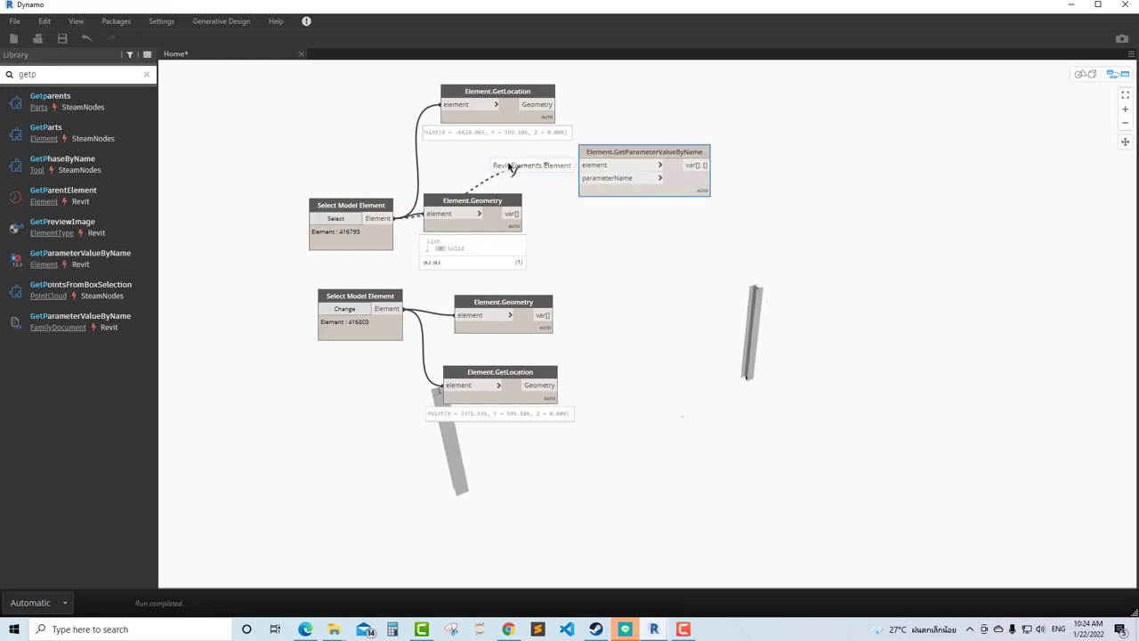
click(472, 172)
Add Element.Parameters wired to the first column, listing its 33 parameters.
right_click(279, 119)
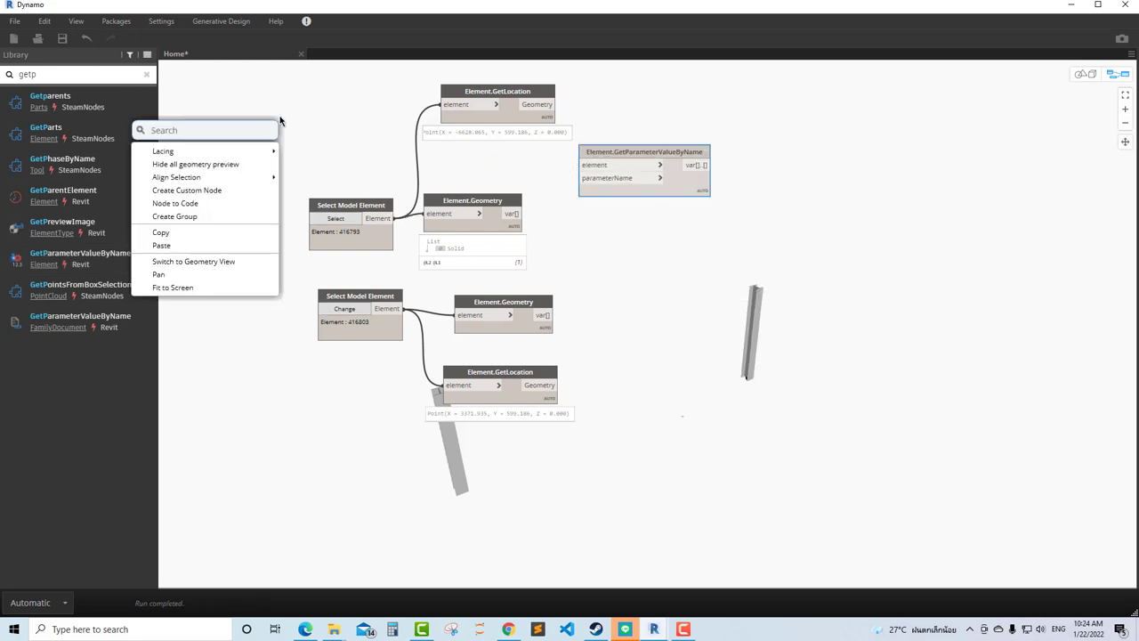
text(element.par)
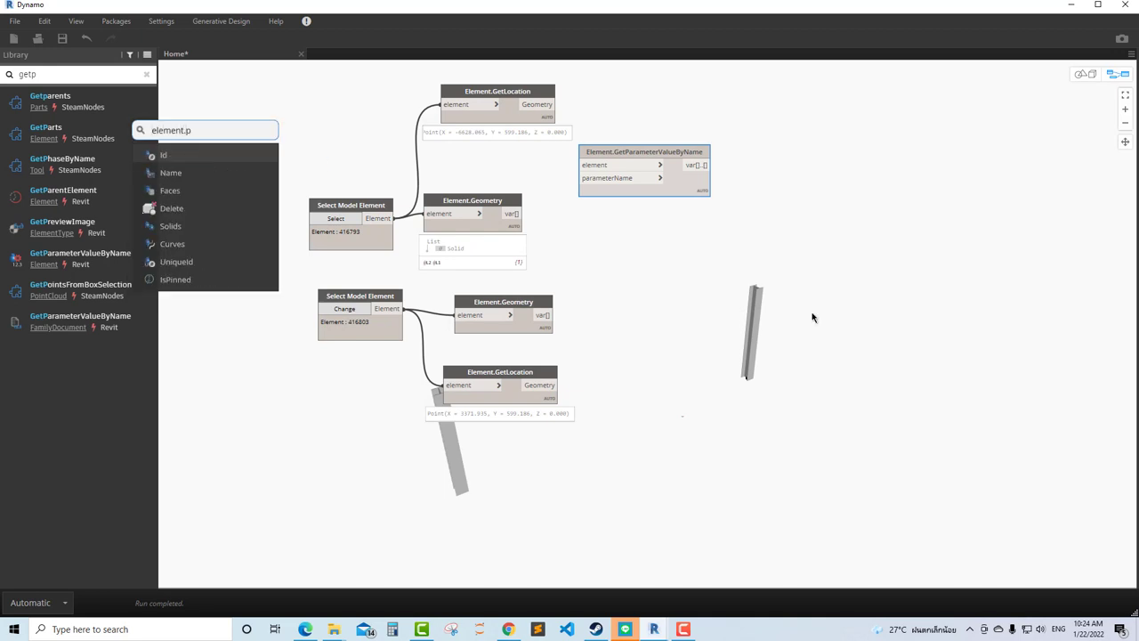
text(a)
click(201, 156)
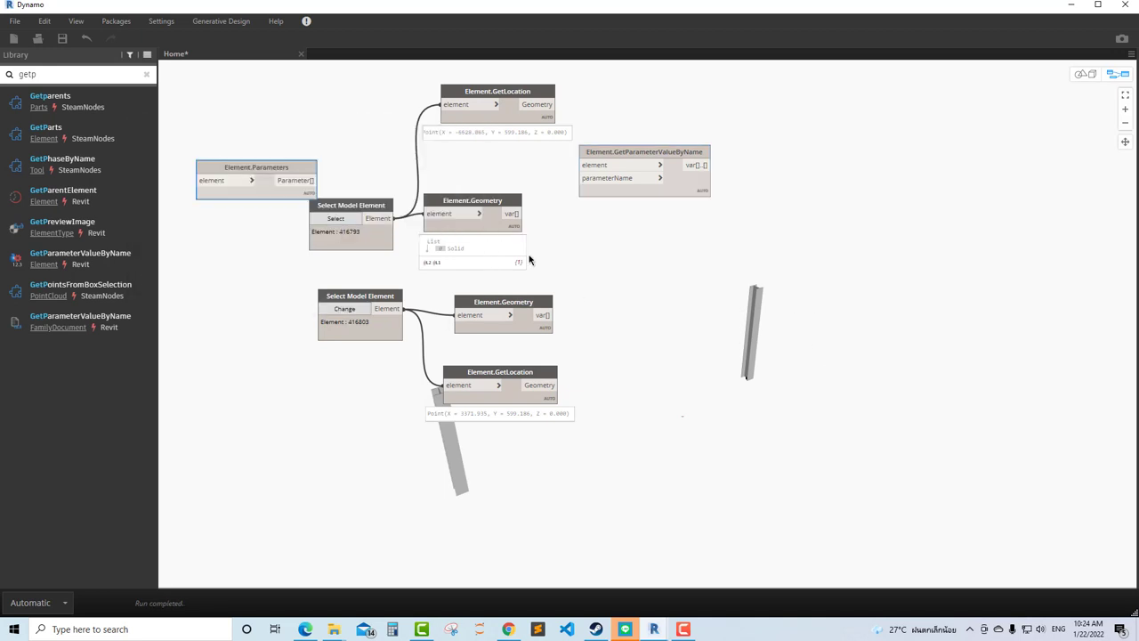
drag(271, 169, 686, 260)
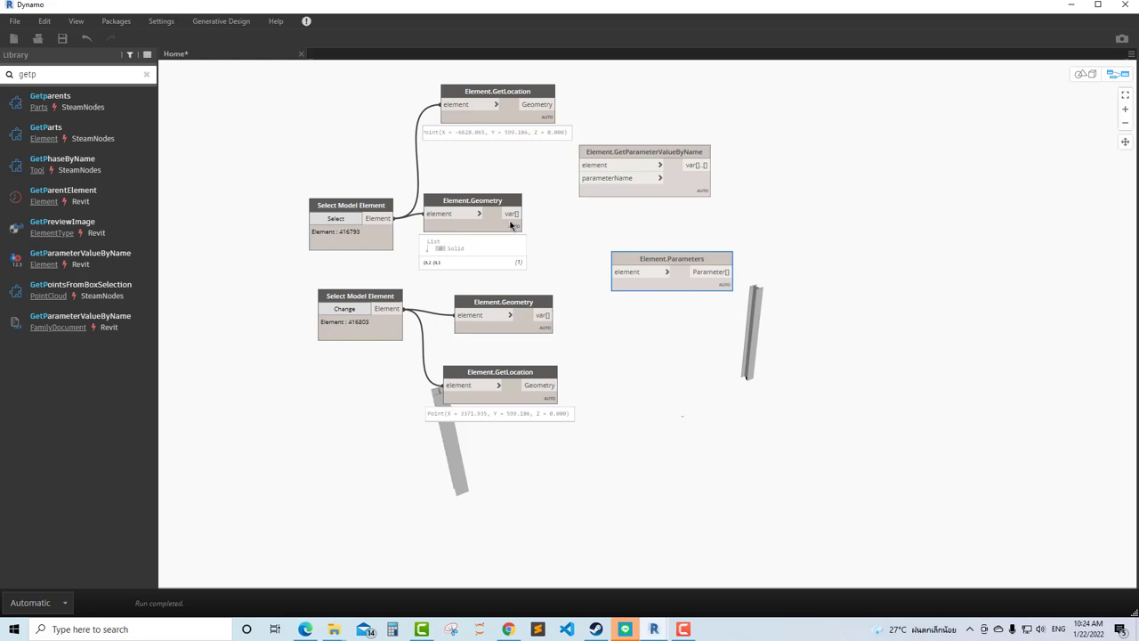
click(388, 218)
click(615, 272)
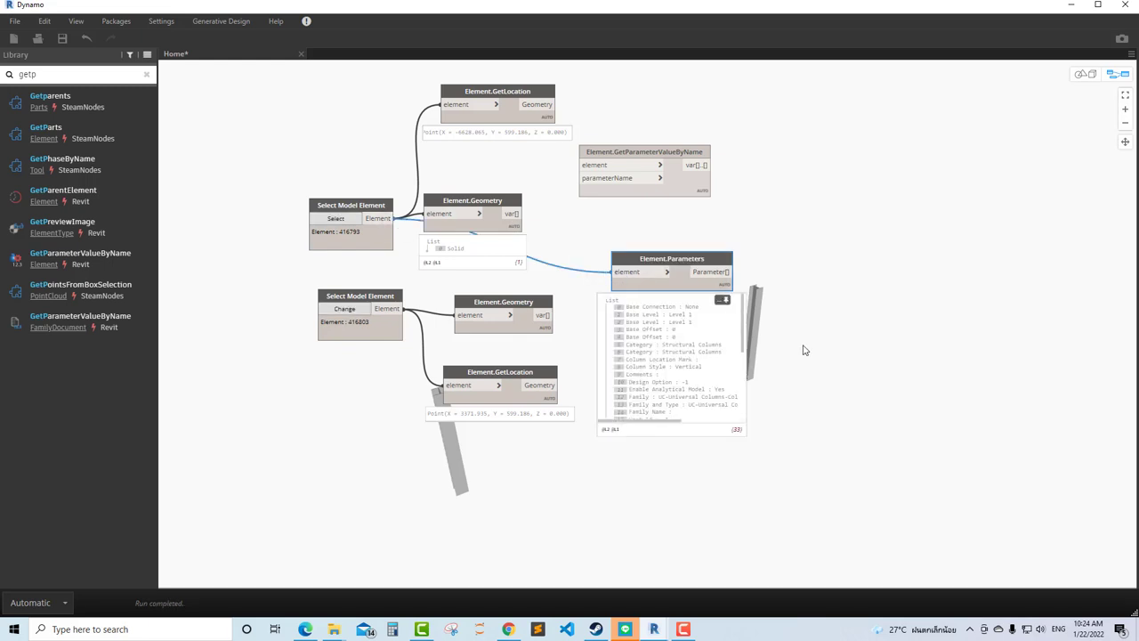
Feed the first column element into GetParameterValueByName's element input.
scroll(791, 352, up, 3)
scroll(646, 371, down, 2)
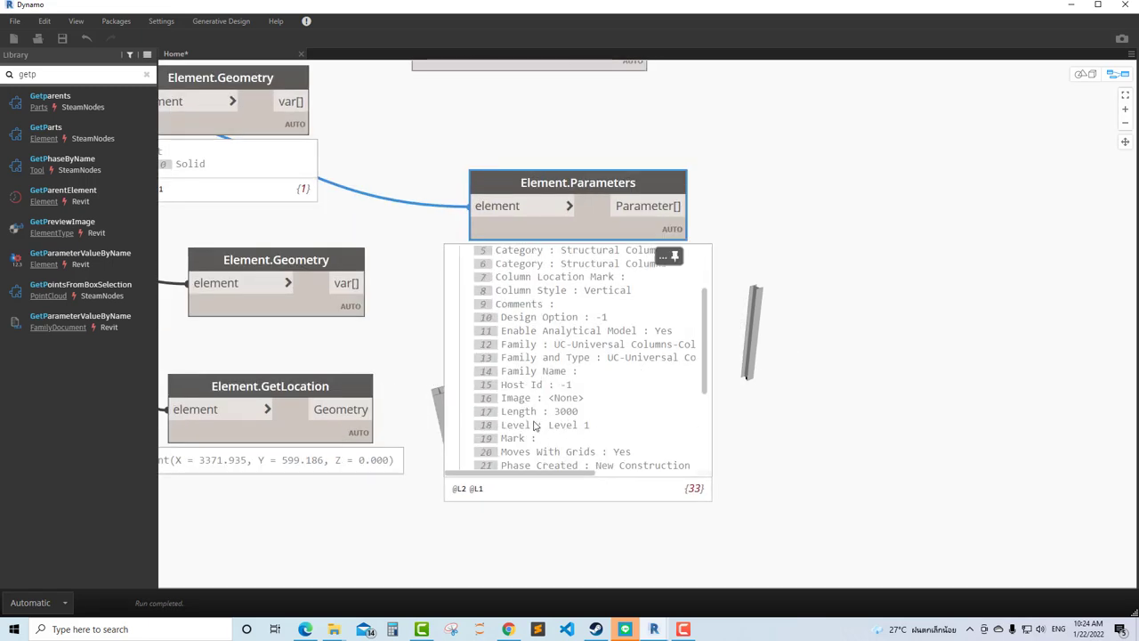
scroll(534, 425, down, 3)
scroll(534, 425, down, 2)
middle_drag(270, 130, 275, 252)
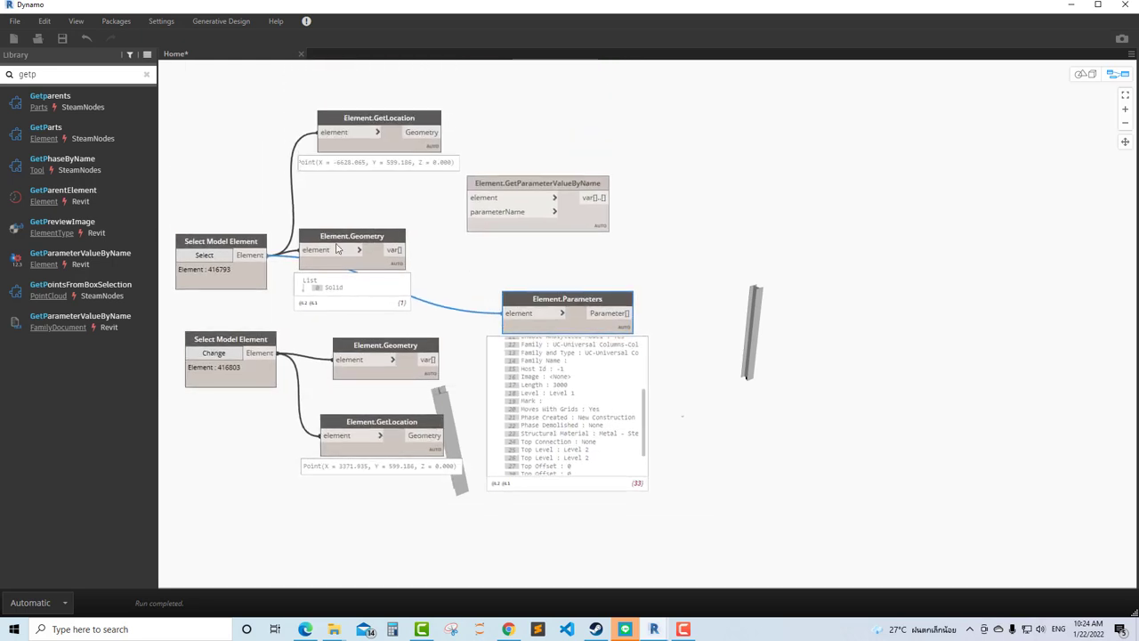
click(265, 254)
click(480, 197)
drag(493, 177, 543, 169)
Create a "Length" Code Block wired into GetParameterValueByName's parameterName, returning 3000.
double_click(476, 222)
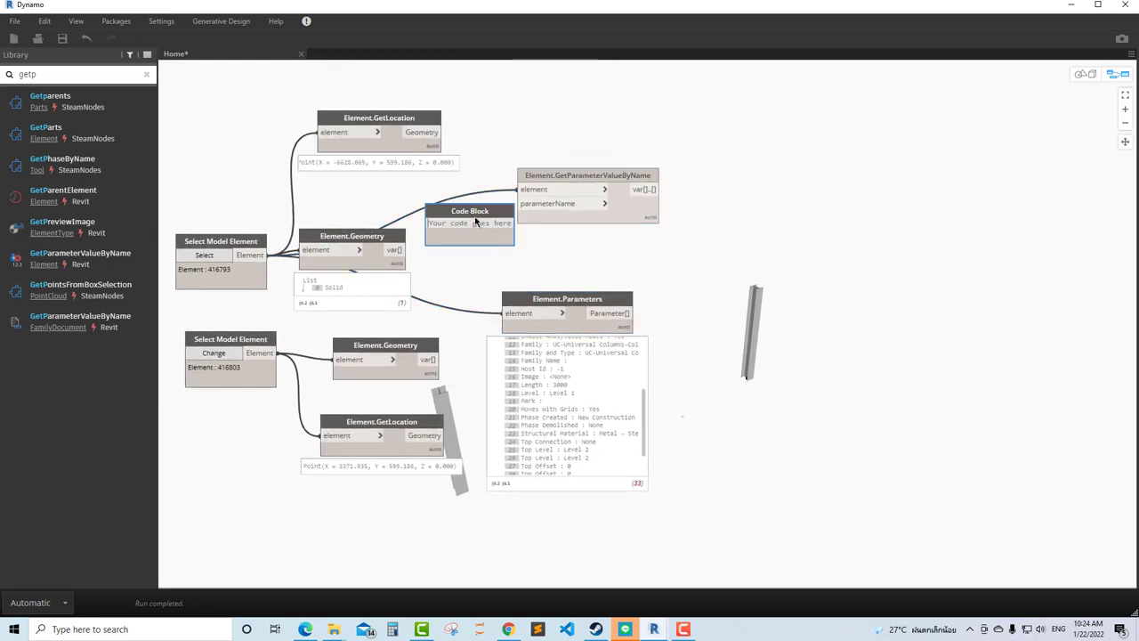
text("Leng)
text(th")
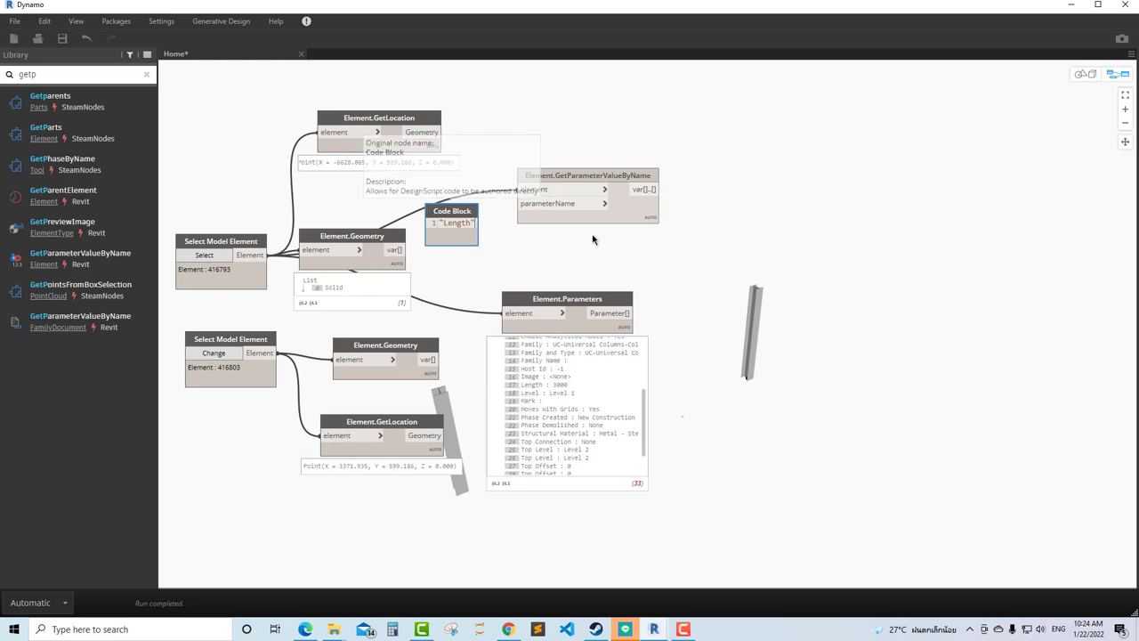
click(593, 239)
drag(488, 222, 518, 203)
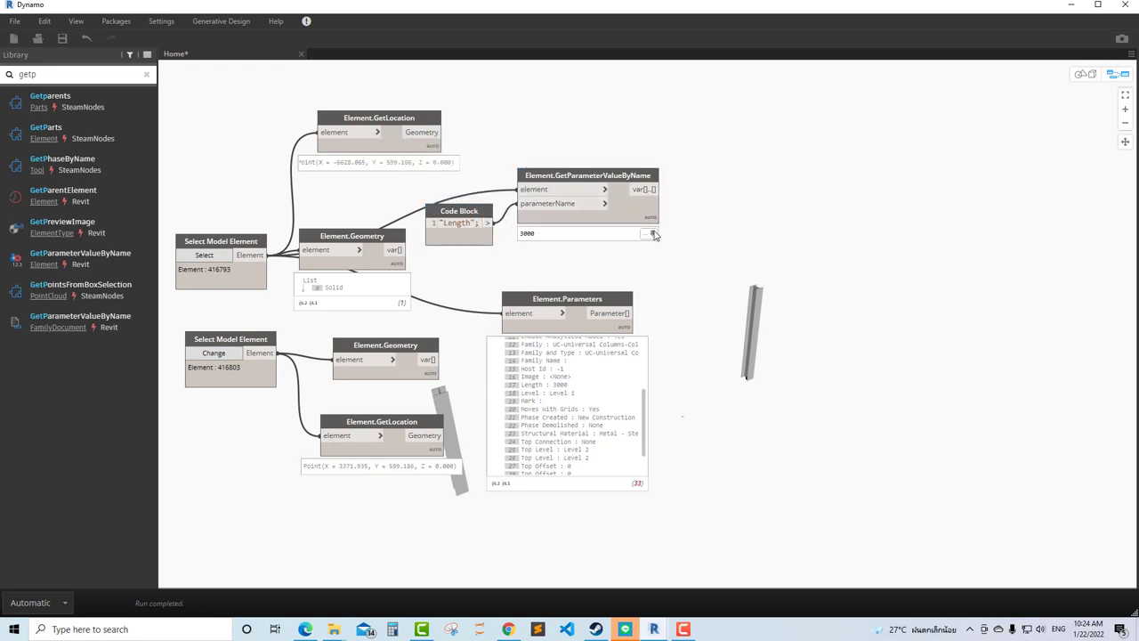
Delete the Element.Parameters node.
scroll(603, 284, down, 2)
click(586, 291)
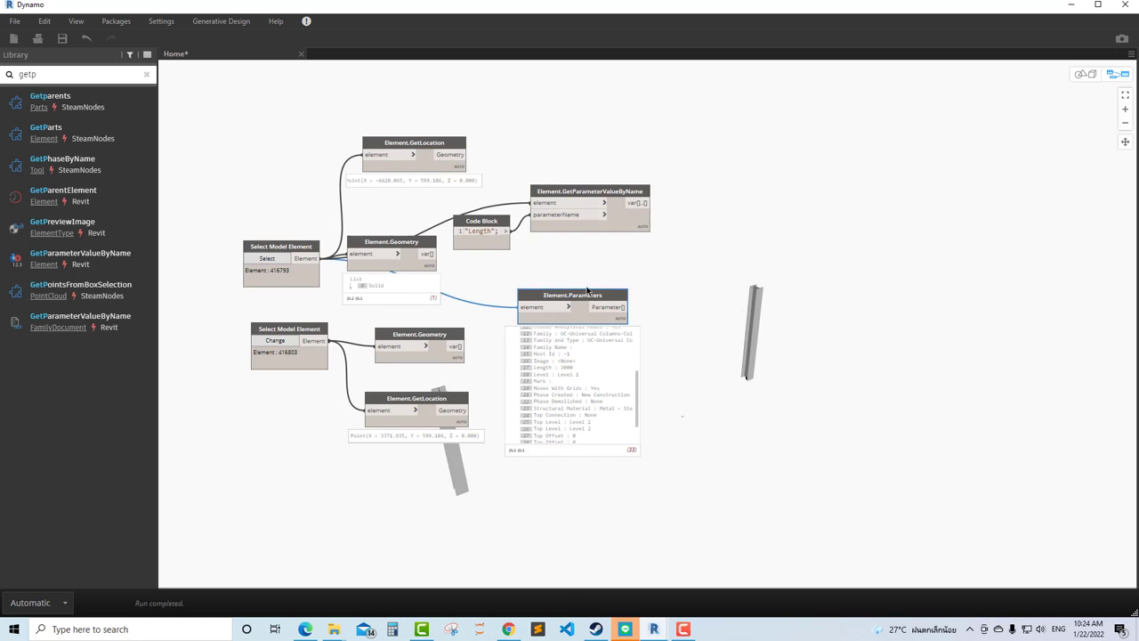
key(Delete)
Duplicate the Length Code Block and lookup, feeding the copy from the second column element.
click(485, 227)
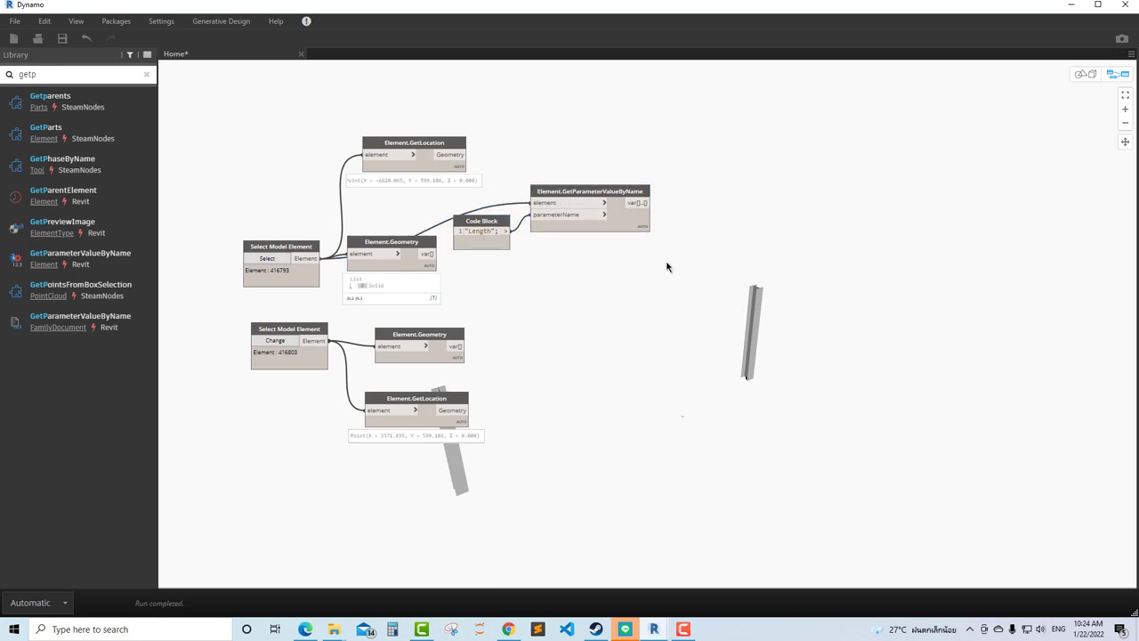
key(ctrl+c)
key(ctrl+v)
drag(774, 182, 601, 395)
drag(457, 407, 582, 403)
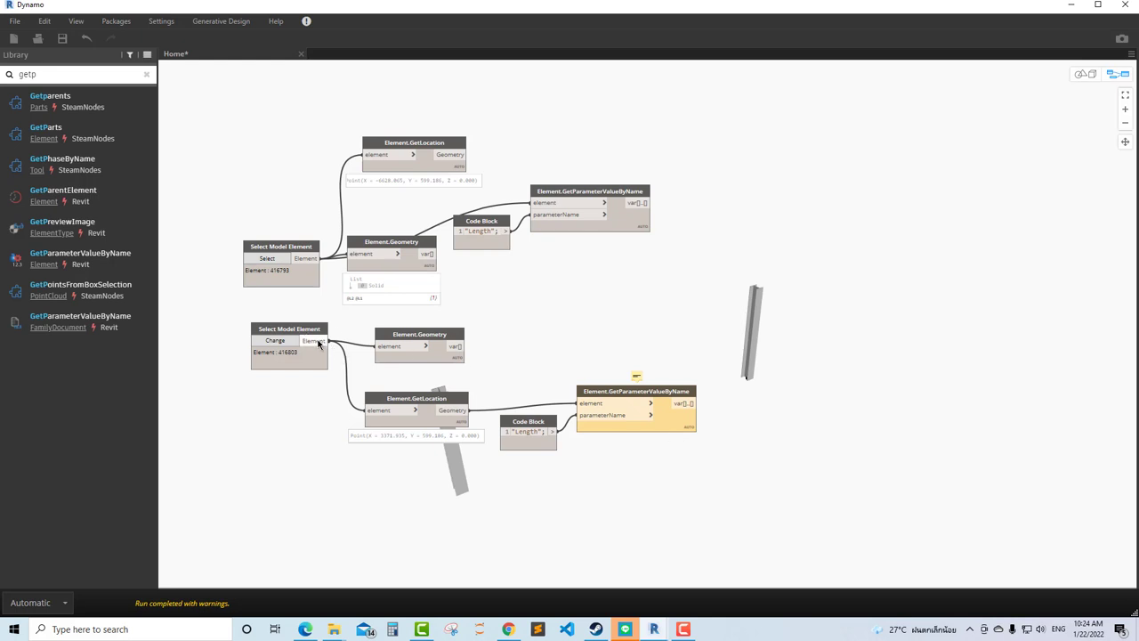
drag(313, 338, 582, 403)
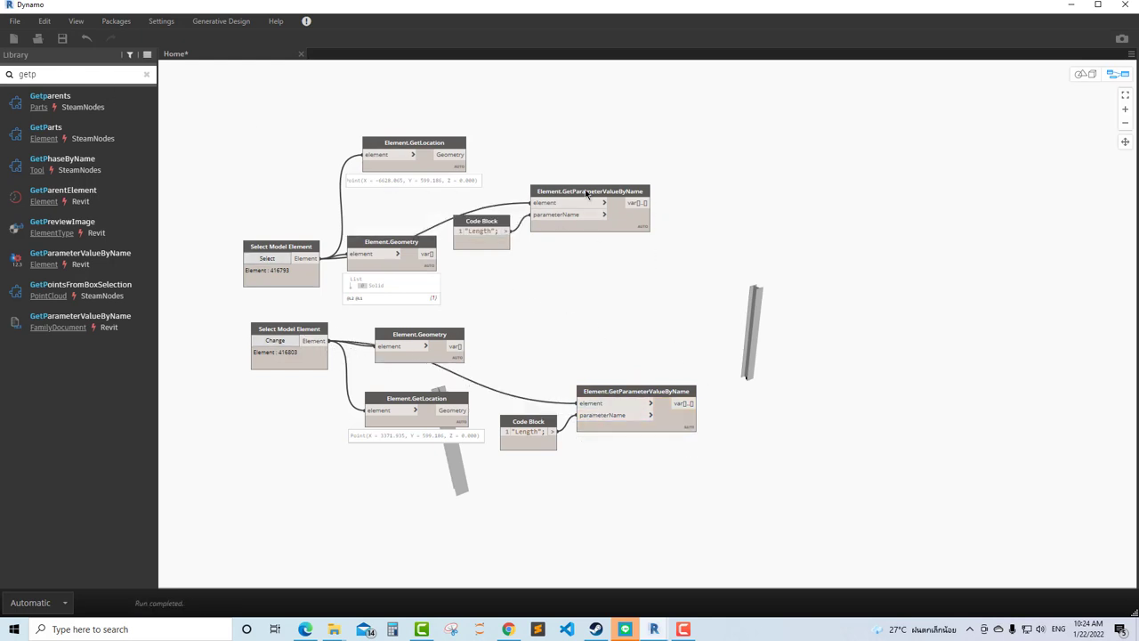
click(415, 265)
Delete both the upper and lower Element.Geometry nodes.
key(Delete)
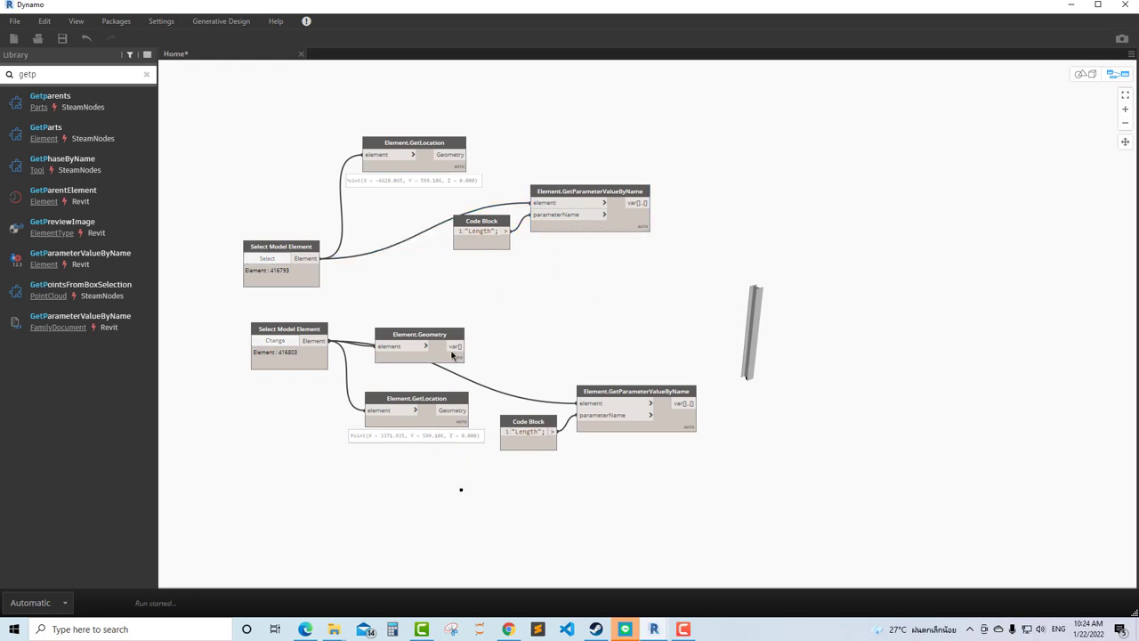
click(433, 357)
key(Delete)
text(trans)
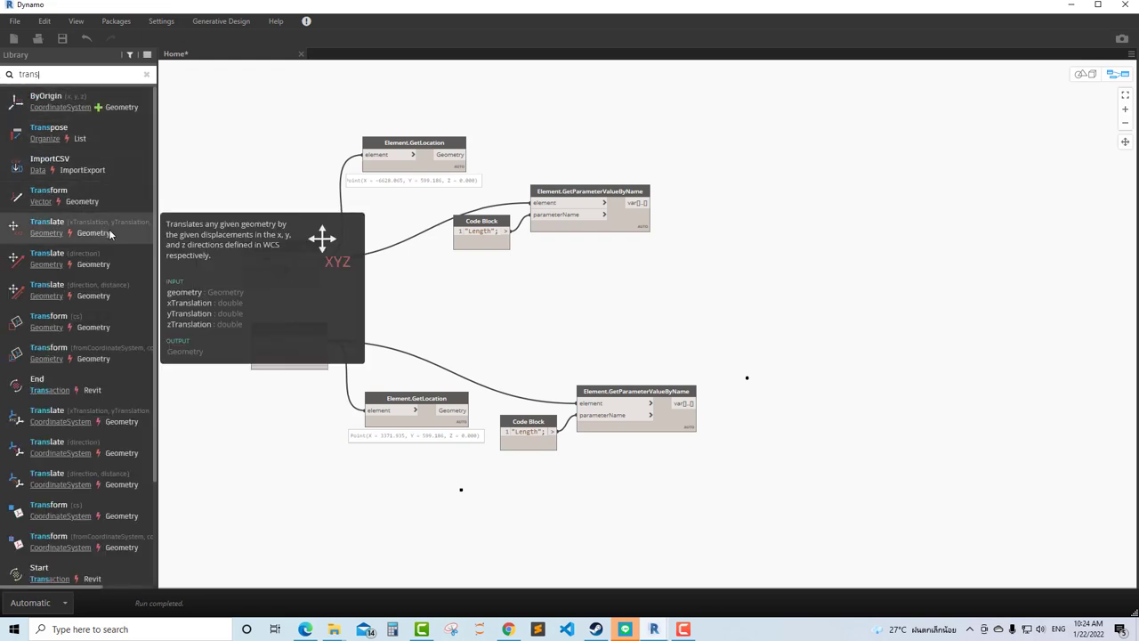
Add a Geometry.Translate node whose geometry input is the upper element's location point.
click(114, 290)
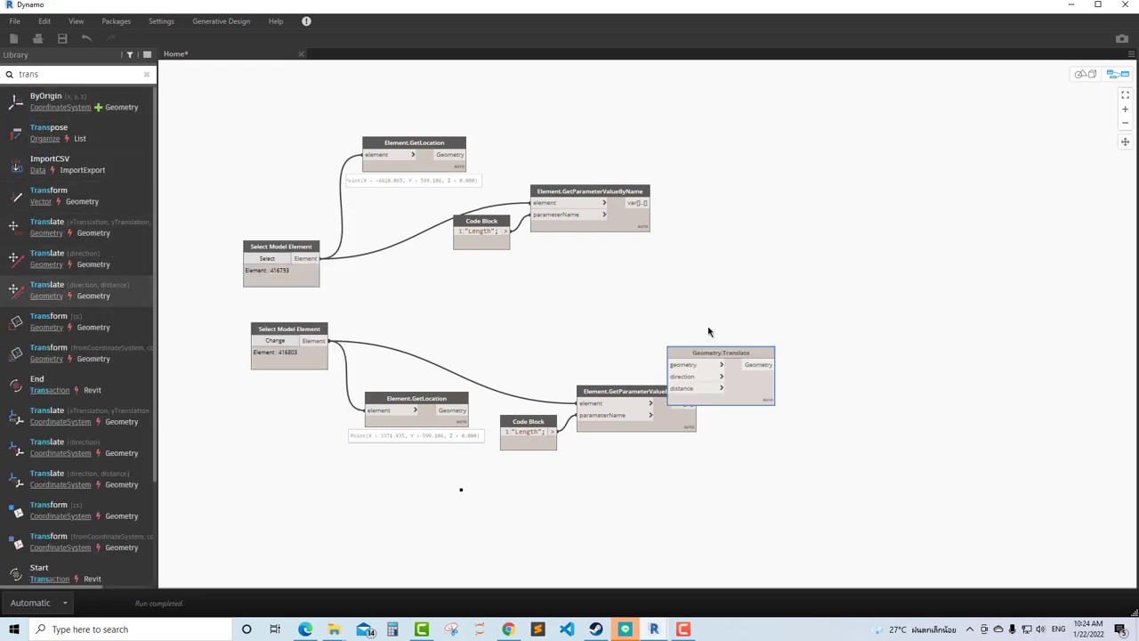
mouse_move(685, 354)
mouse_down()
mouse_move(704, 197)
mouse_move(734, 165)
mouse_up()
scroll(676, 156, up, 1)
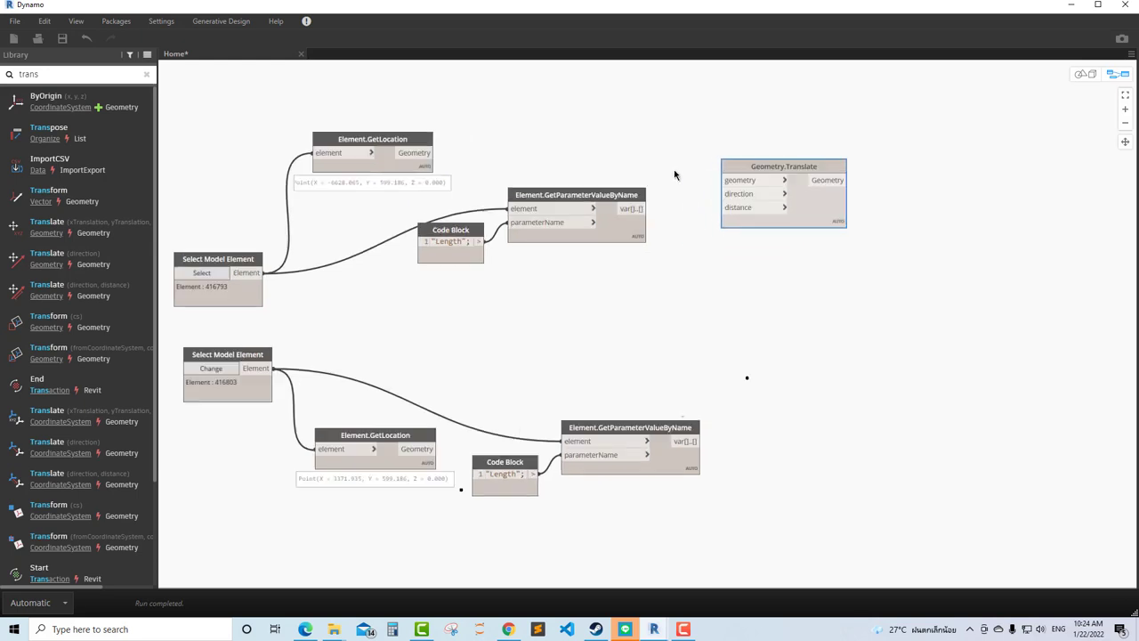
scroll(676, 156, up, 2)
scroll(674, 167, down, 1)
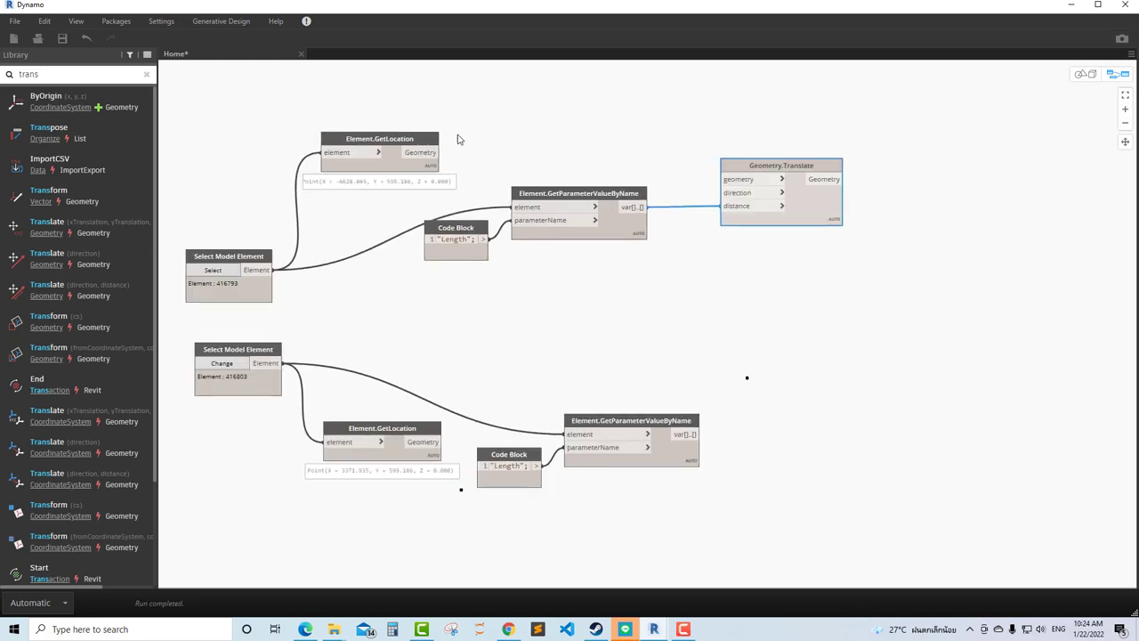
drag(433, 152, 723, 179)
text(z)
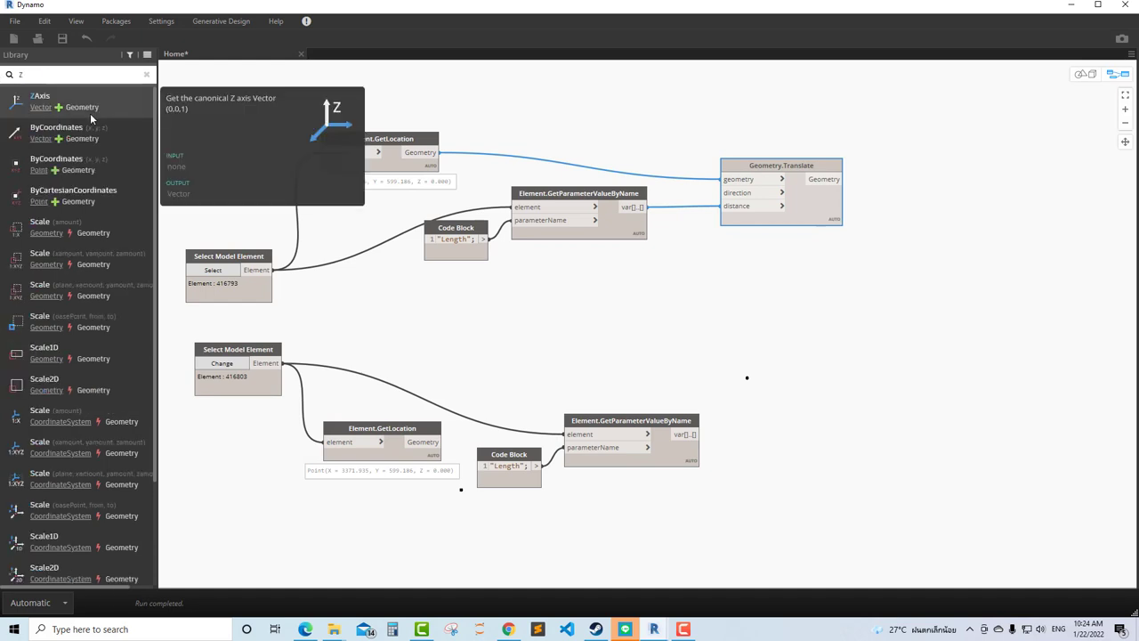
Add a Vector.ZAxis node as the Translate direction and check the 3D preview.
click(89, 109)
mouse_move(699, 354)
mouse_down()
mouse_move(649, 116)
mouse_move(723, 192)
mouse_up()
scroll(687, 307, down, 2)
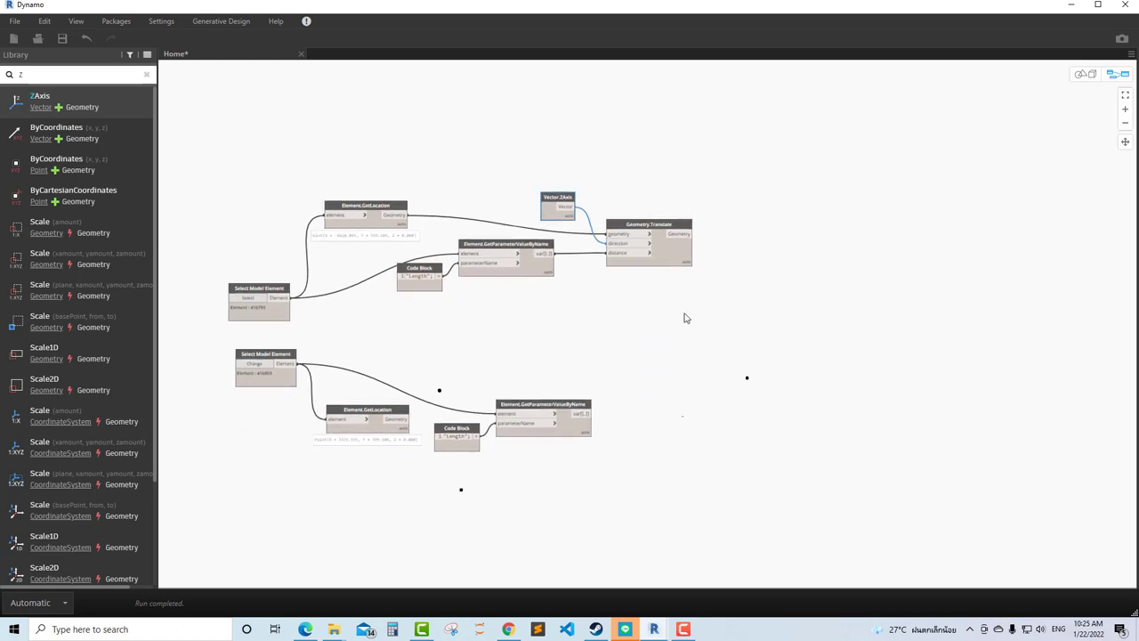
click(1079, 75)
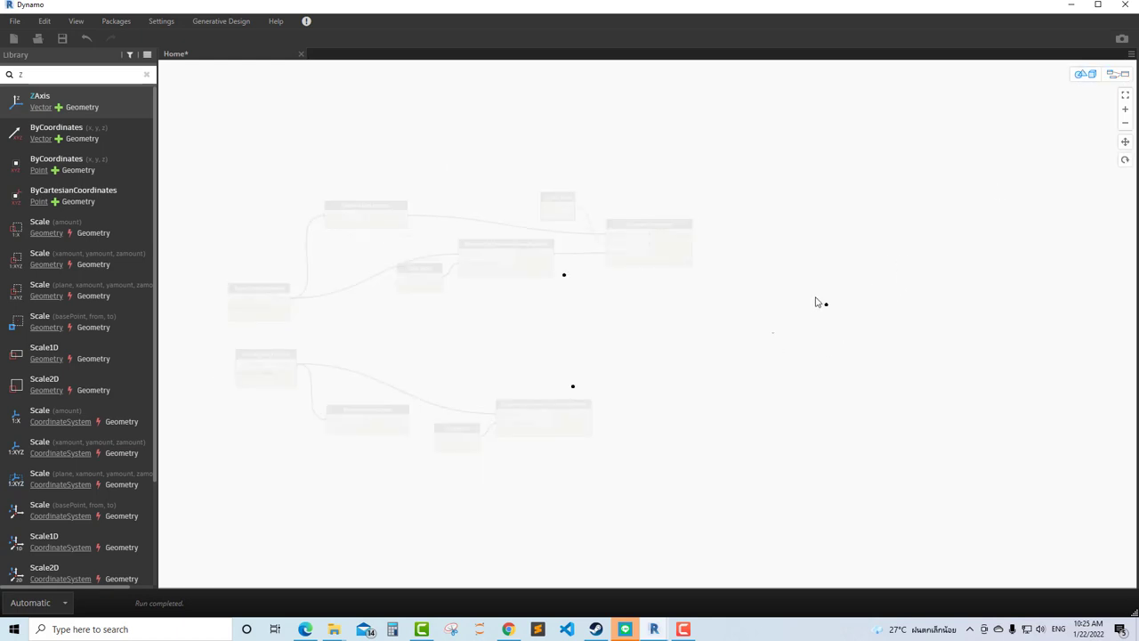
click(1121, 79)
Duplicate the Vector.ZAxis and Geometry.Translate pair beside the lower element's chain.
scroll(638, 293, up, 2)
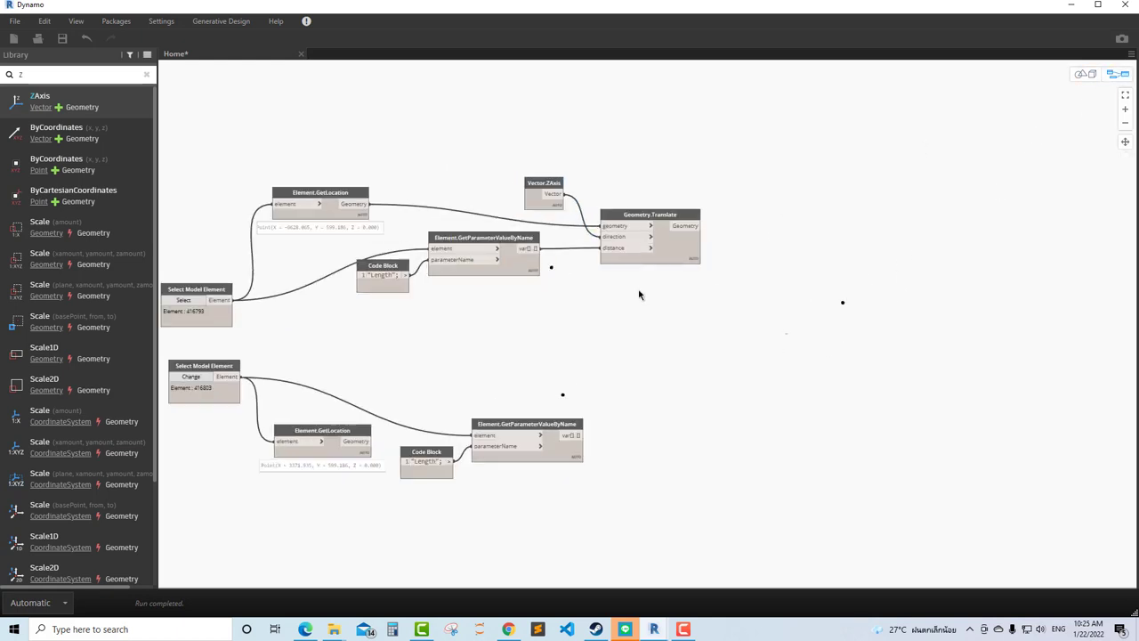
scroll(640, 302, up, 2)
mouse_move(717, 320)
mouse_down()
mouse_move(586, 159)
mouse_move(554, 145)
mouse_up()
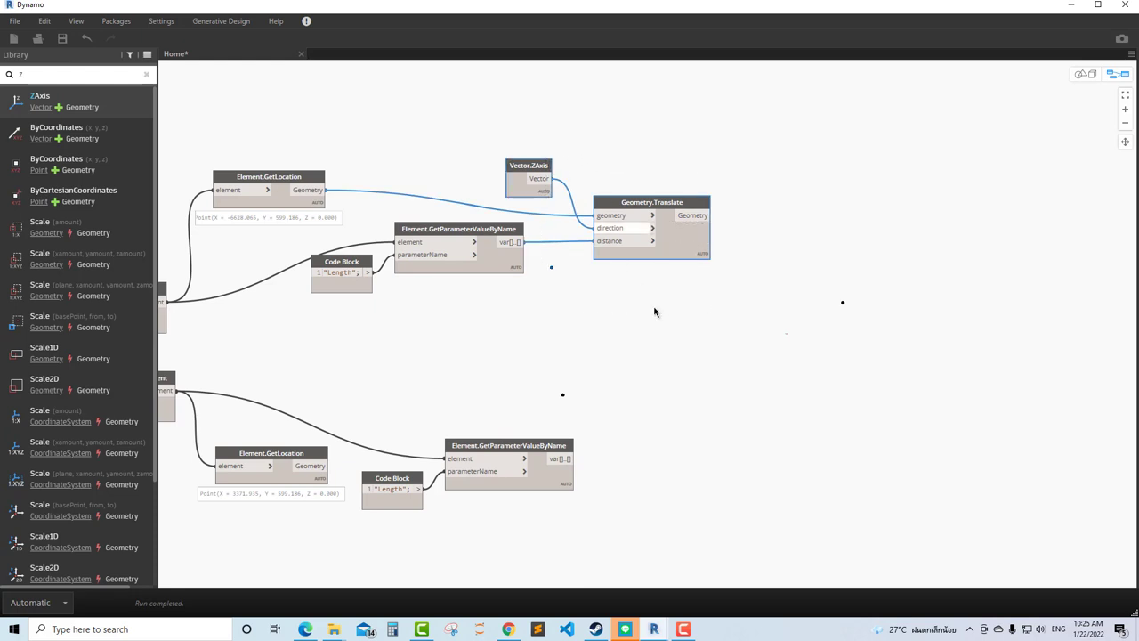
key(ctrl+c)
key(ctrl+v)
drag(912, 309, 776, 498)
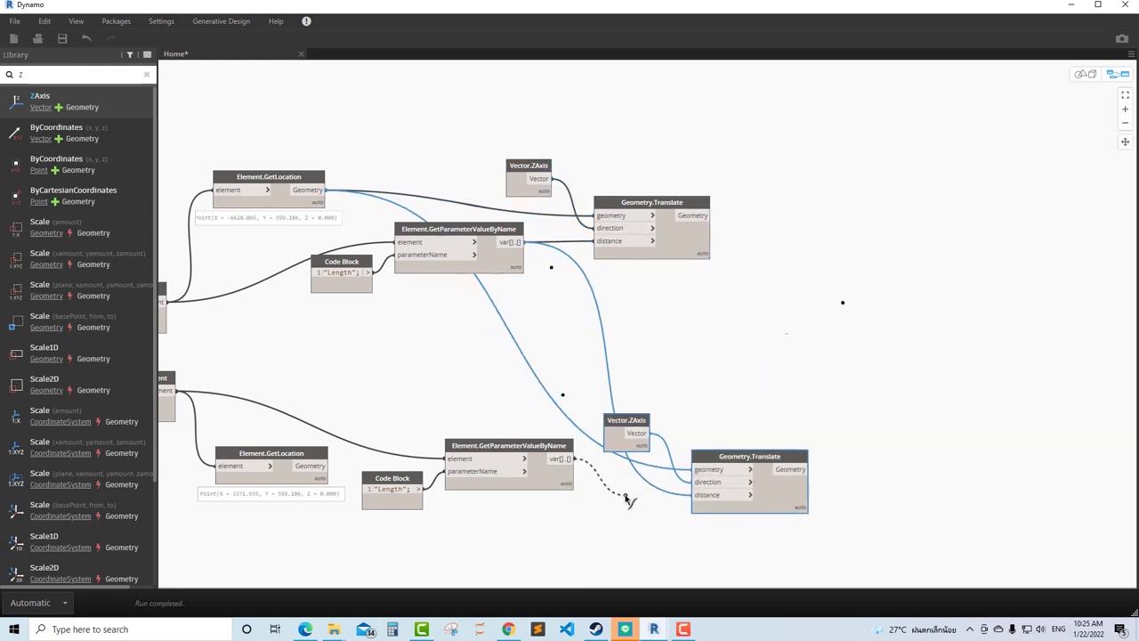
Rewire the copied Translate to the lower element's Length and location point.
drag(625, 490, 693, 494)
click(634, 523)
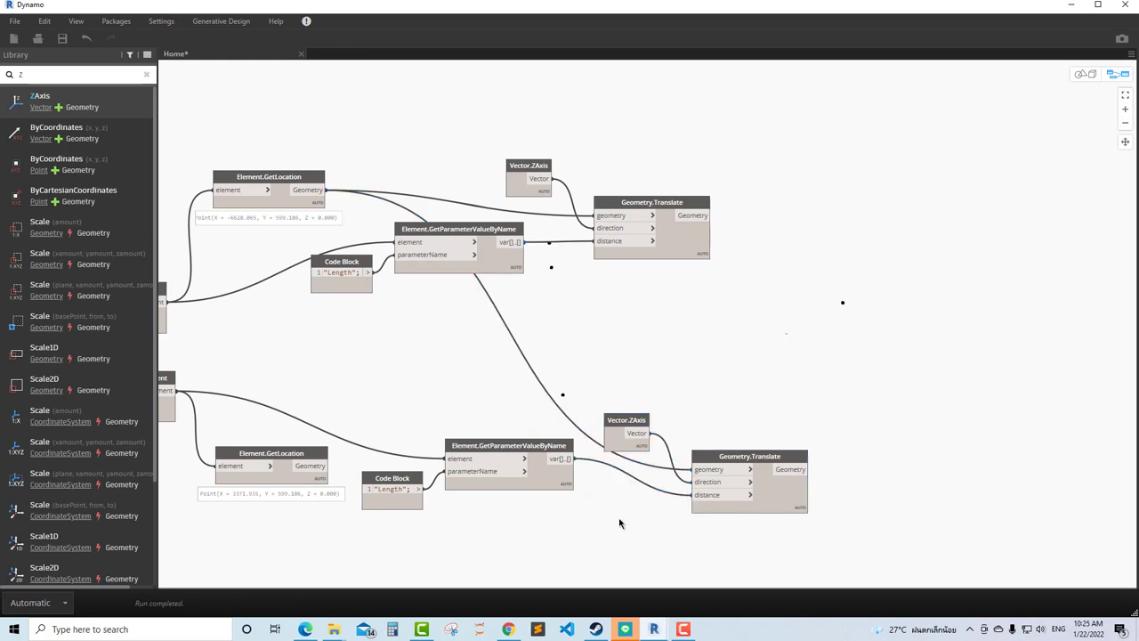
scroll(486, 363, left, 2)
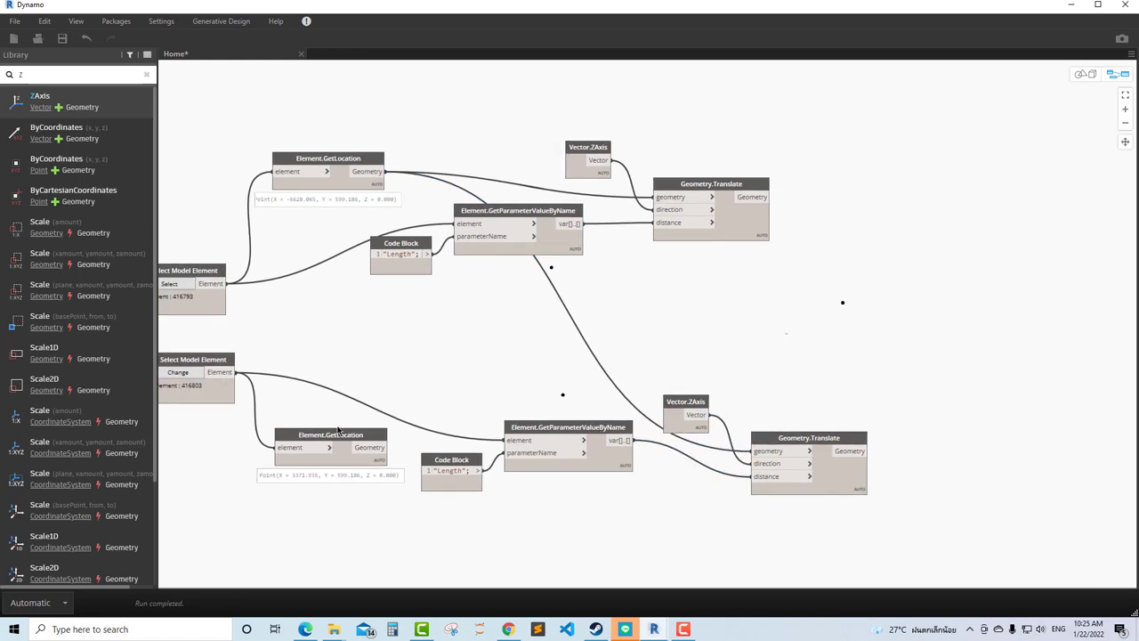
drag(381, 447, 754, 451)
scroll(693, 358, right, 4)
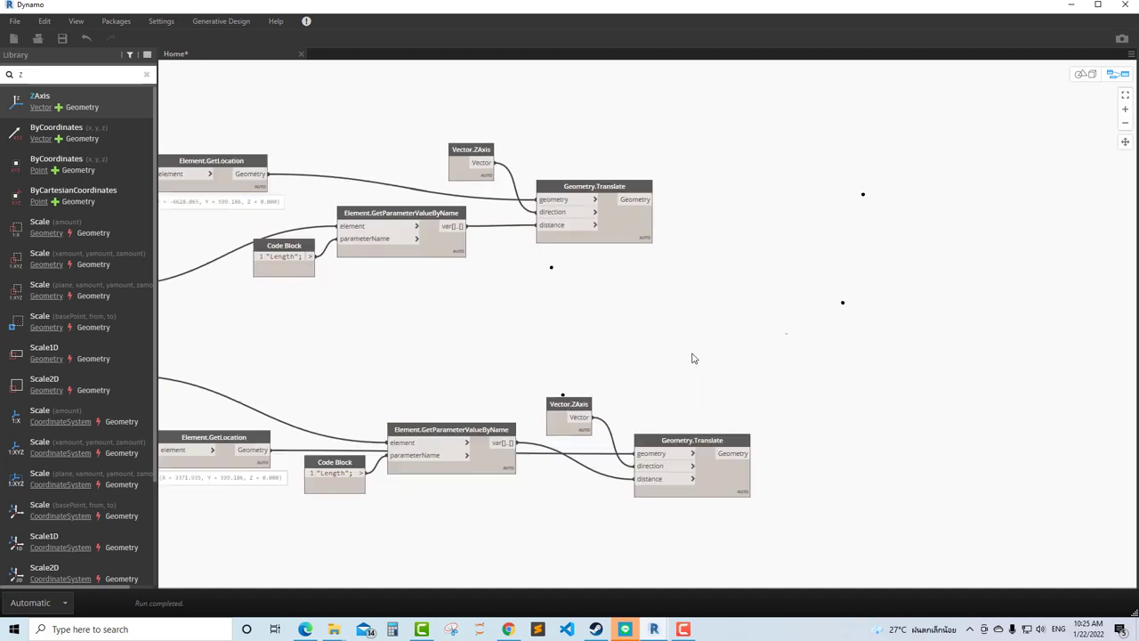
scroll(720, 349, down, 2)
scroll(623, 374, down, 2)
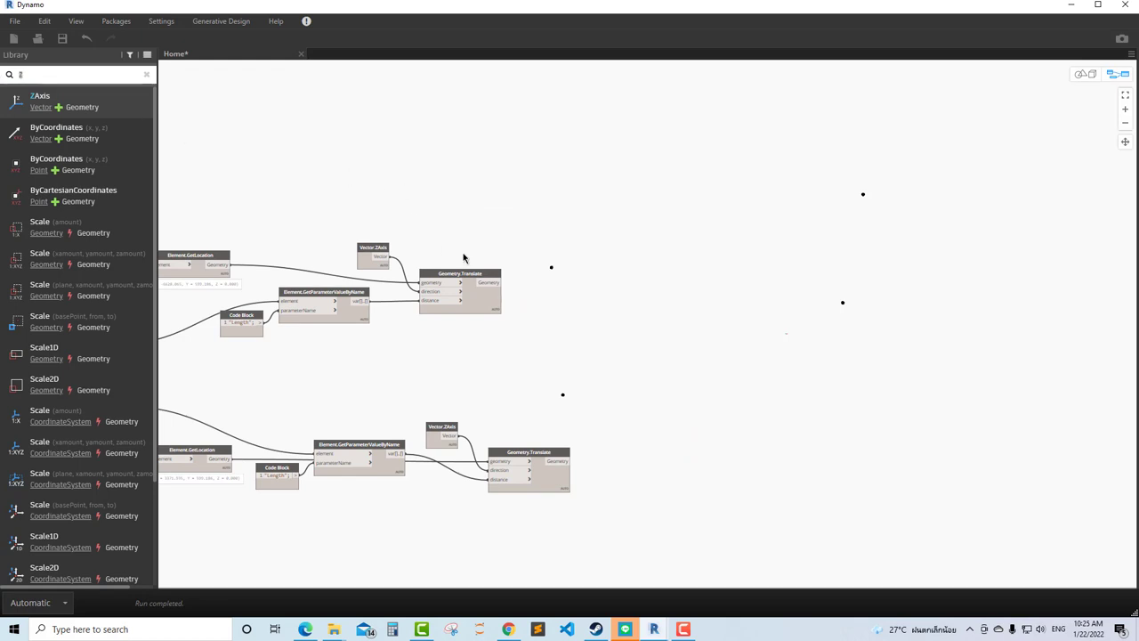
scroll(516, 255, up, 2)
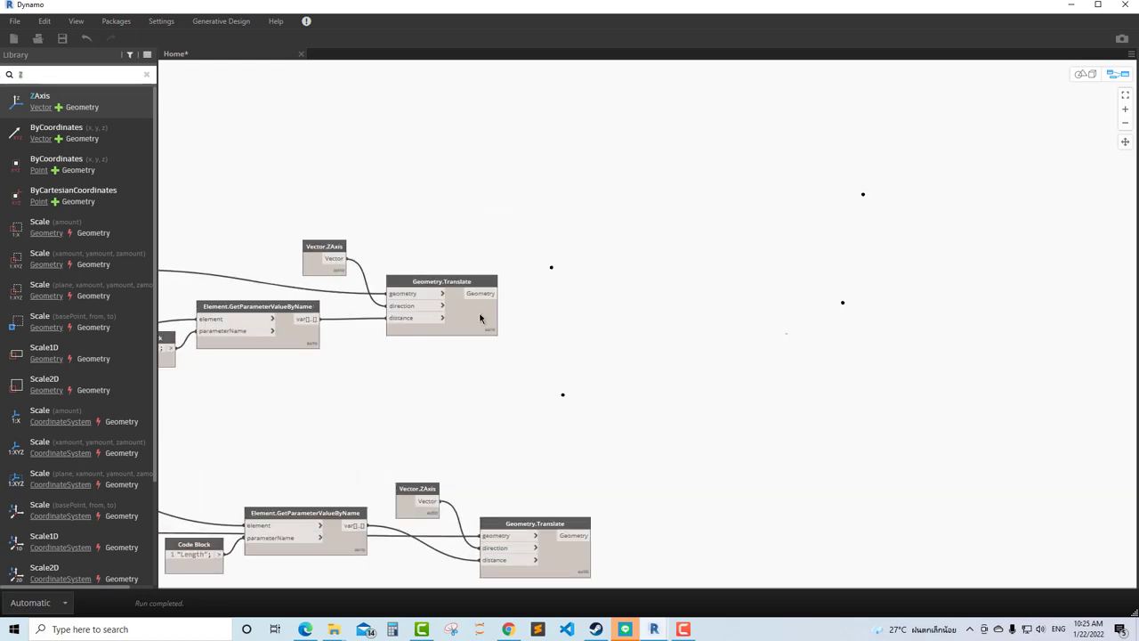
Duplicate the upper Geometry.Translate node and place the copy lower down.
drag(480, 318, 484, 253)
key(ctrl+c)
key(ctrl+v)
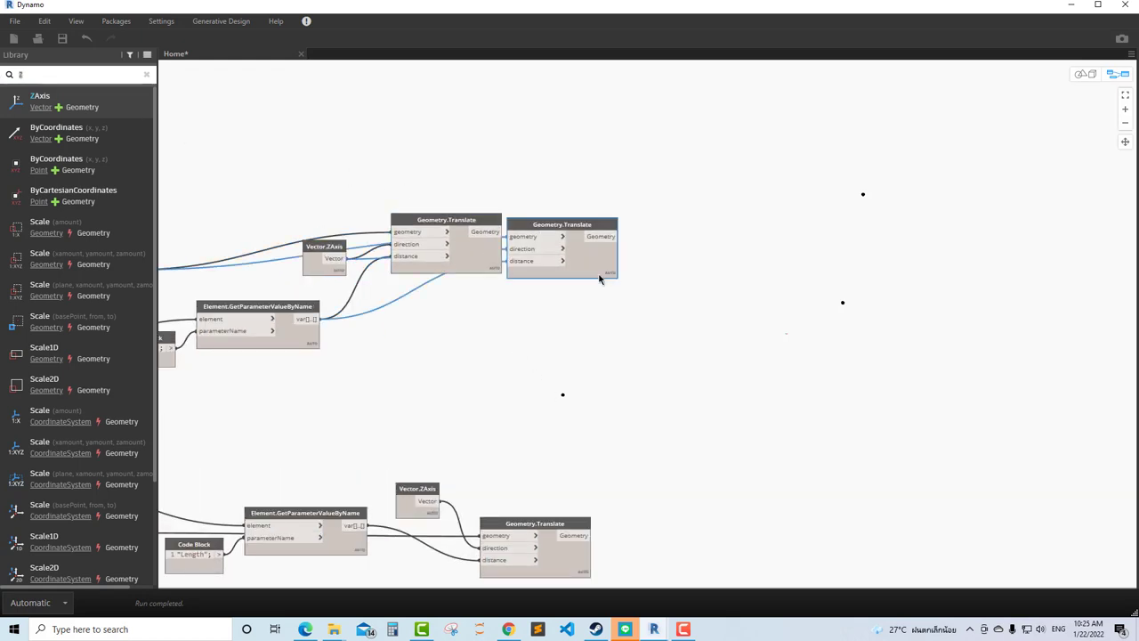
drag(599, 279, 586, 335)
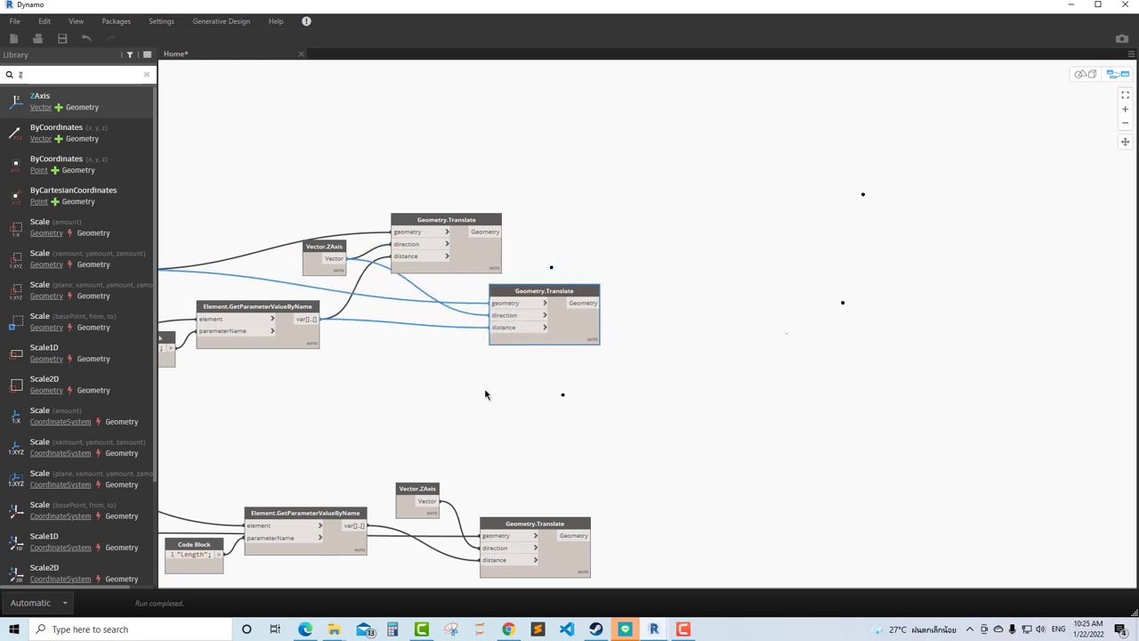
scroll(485, 394, down, 3)
middle_drag(440, 548, 439, 433)
scroll(437, 466, up, 3)
Create a Code Block of 1000 grouped under the title 'Truss Height'.
scroll(419, 469, up, 2)
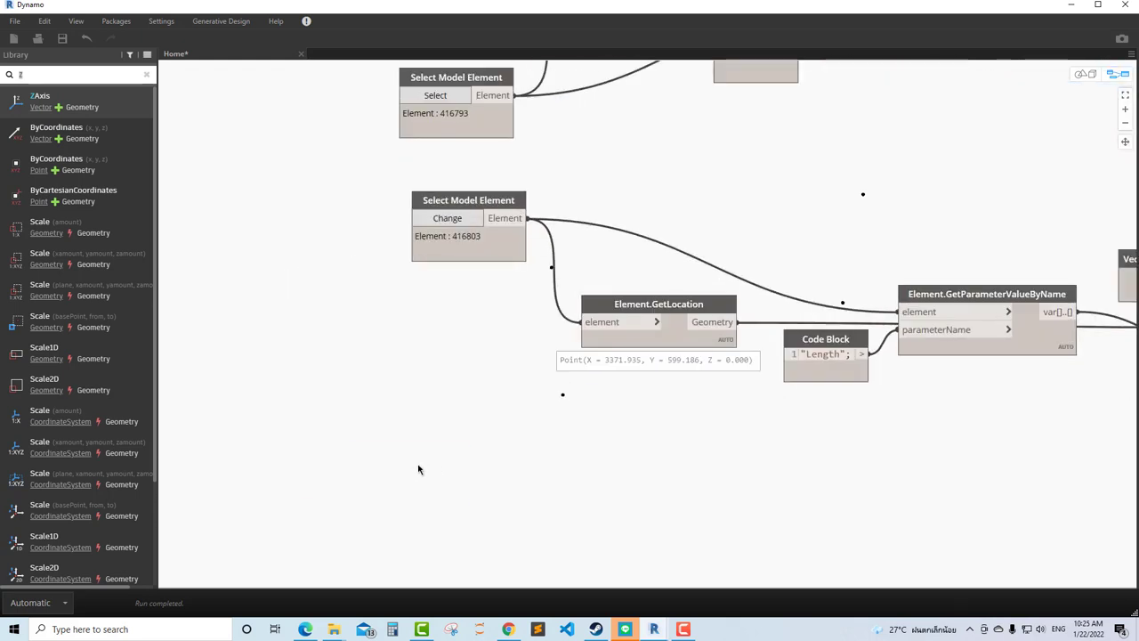
double_click(418, 469)
text(1000)
click(492, 458)
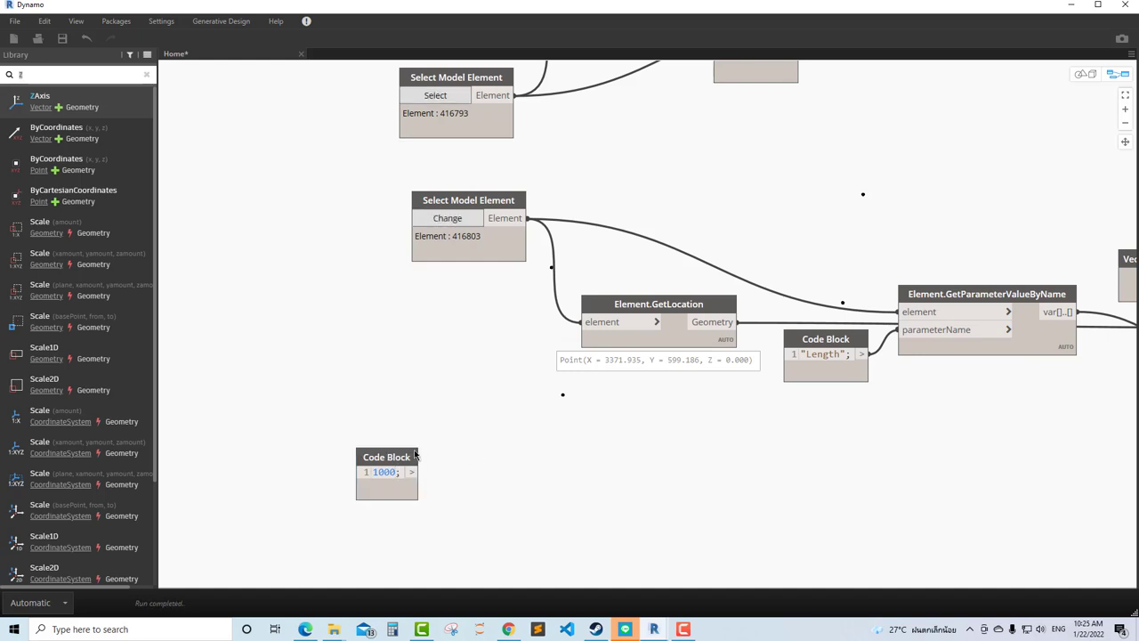
right_click(400, 455)
click(342, 481)
double_click(387, 425)
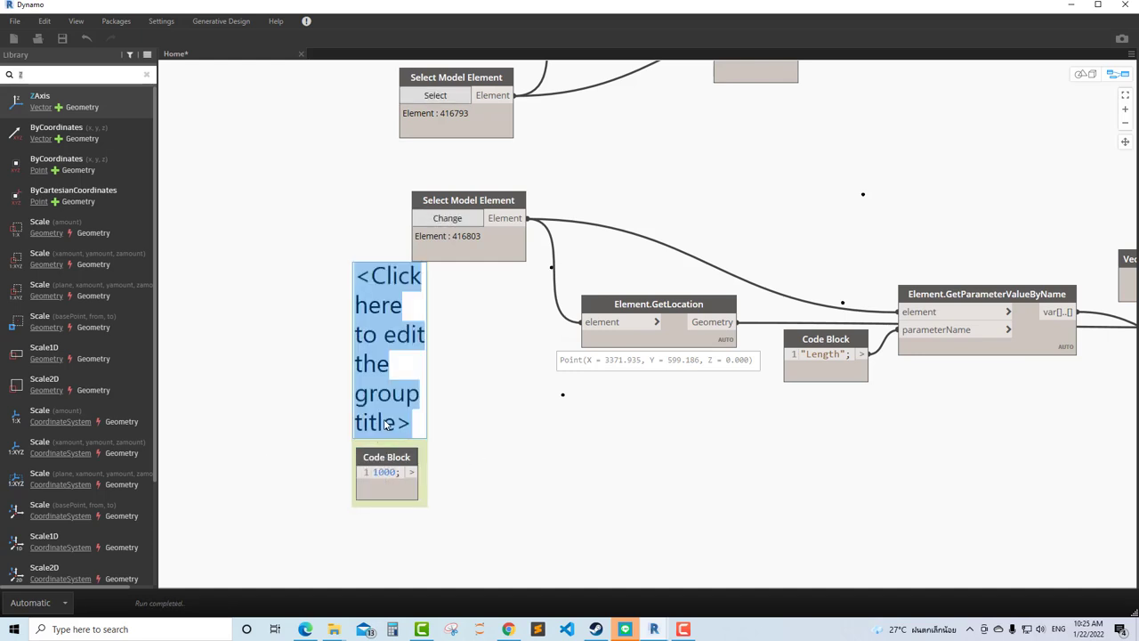
text(Tr)
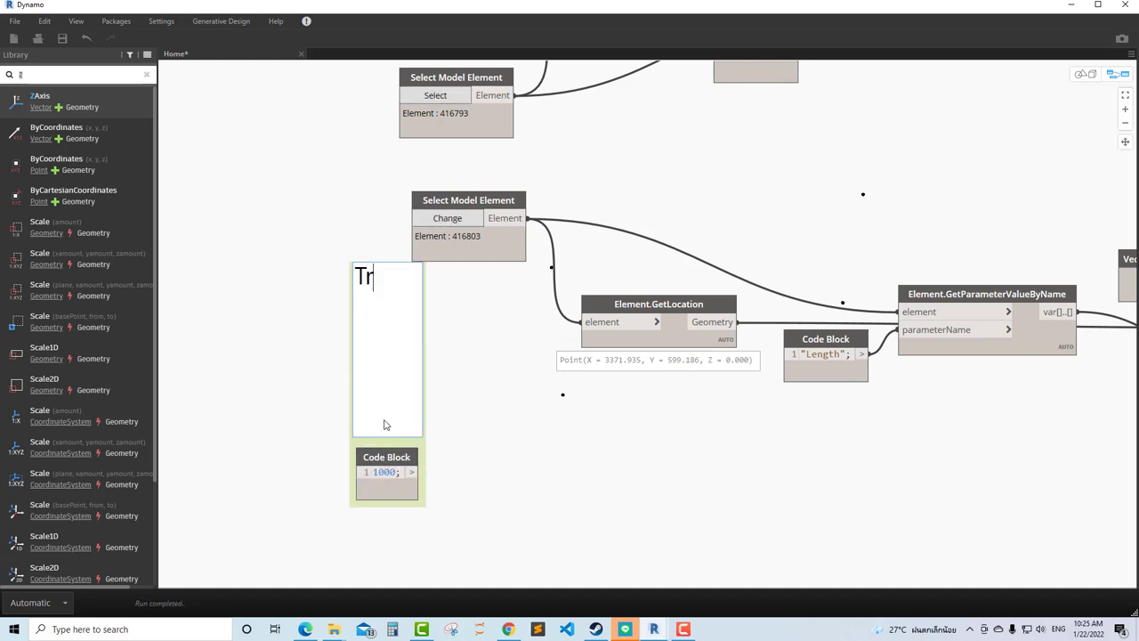
text(uss Heigh)
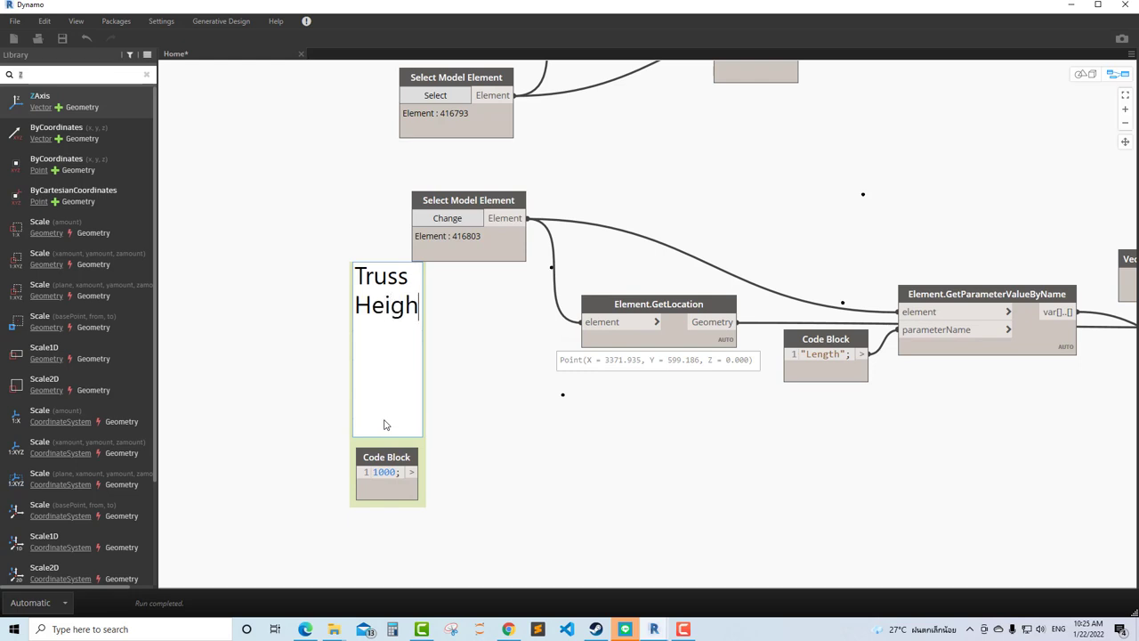
text(t)
click(593, 563)
Use the 1000 Truss Height value as the second upper Translate's distance.
click(419, 471)
scroll(605, 381, down, 5)
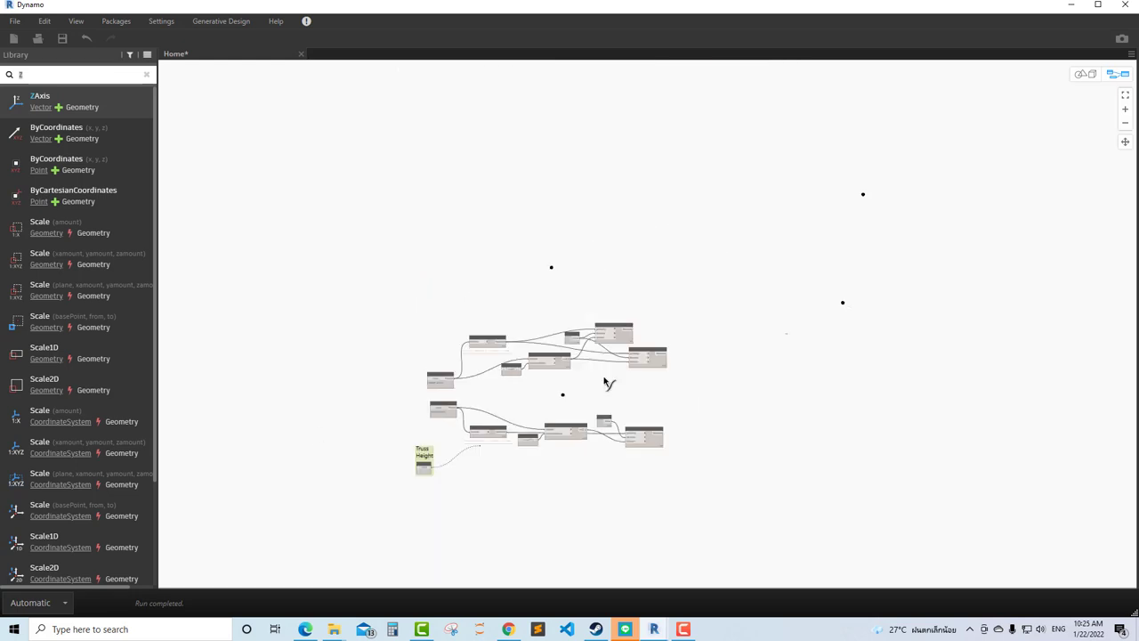
scroll(686, 381, up, 2)
scroll(590, 427, up, 3)
click(531, 370)
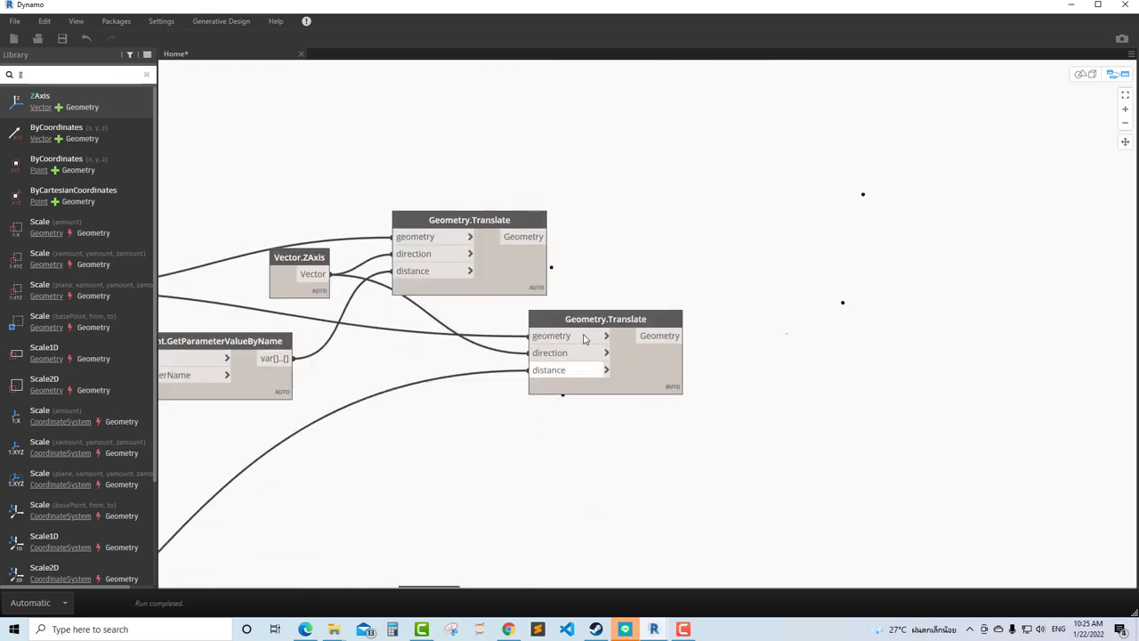
drag(605, 319, 667, 298)
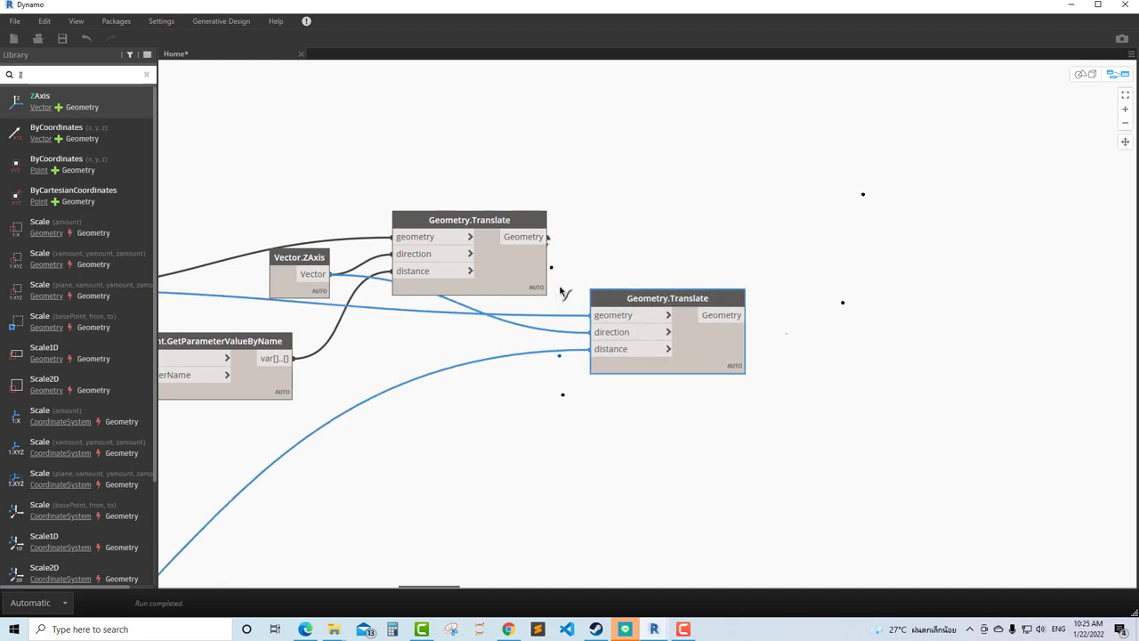
scroll(611, 295, down, 2)
scroll(643, 249, down, 1)
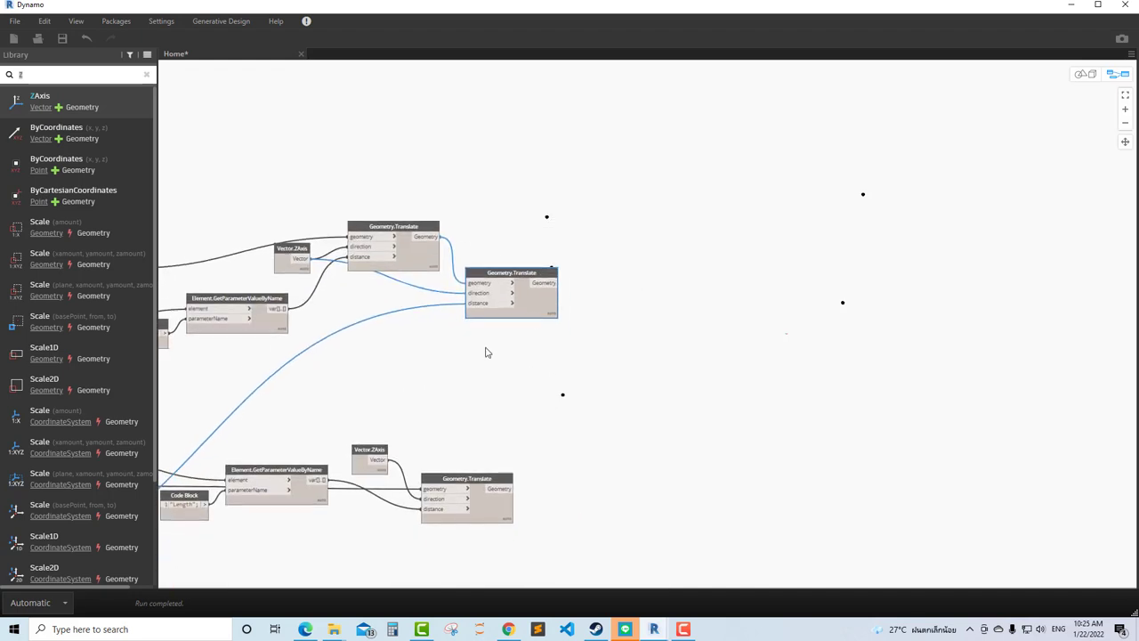
middle_drag(487, 352, 423, 267)
Duplicate the second Translate for the lower chain, feeding it the lower translated point.
click(485, 229)
key(ctrl+c)
key(ctrl+v)
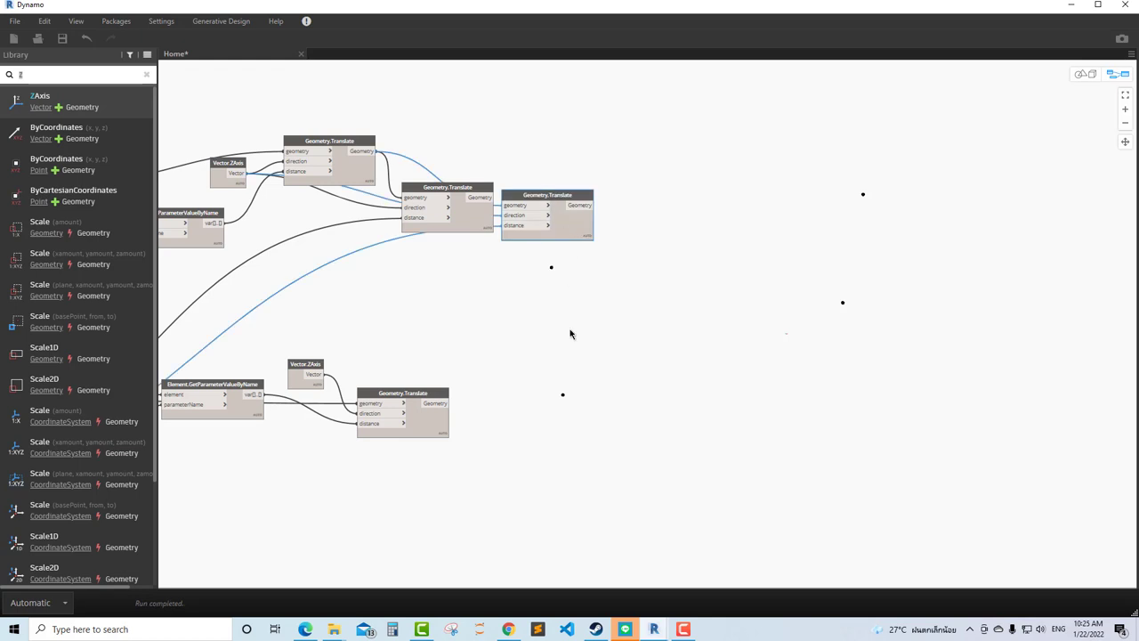
drag(533, 194, 516, 424)
scroll(486, 396, up, 2)
click(430, 421)
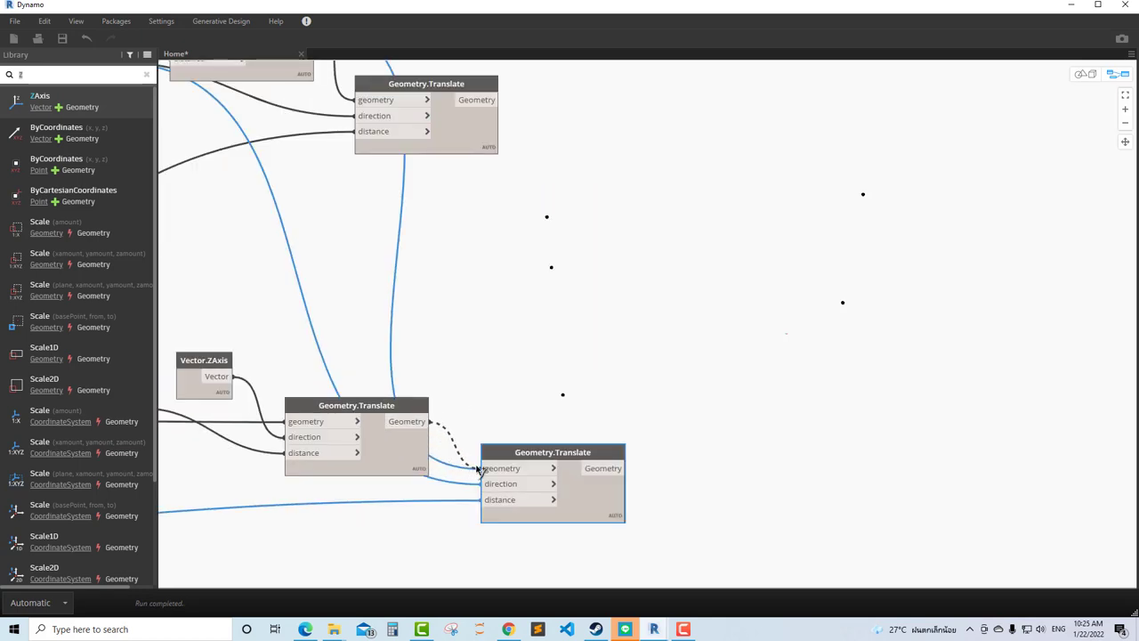
click(479, 468)
scroll(563, 367, down, 3)
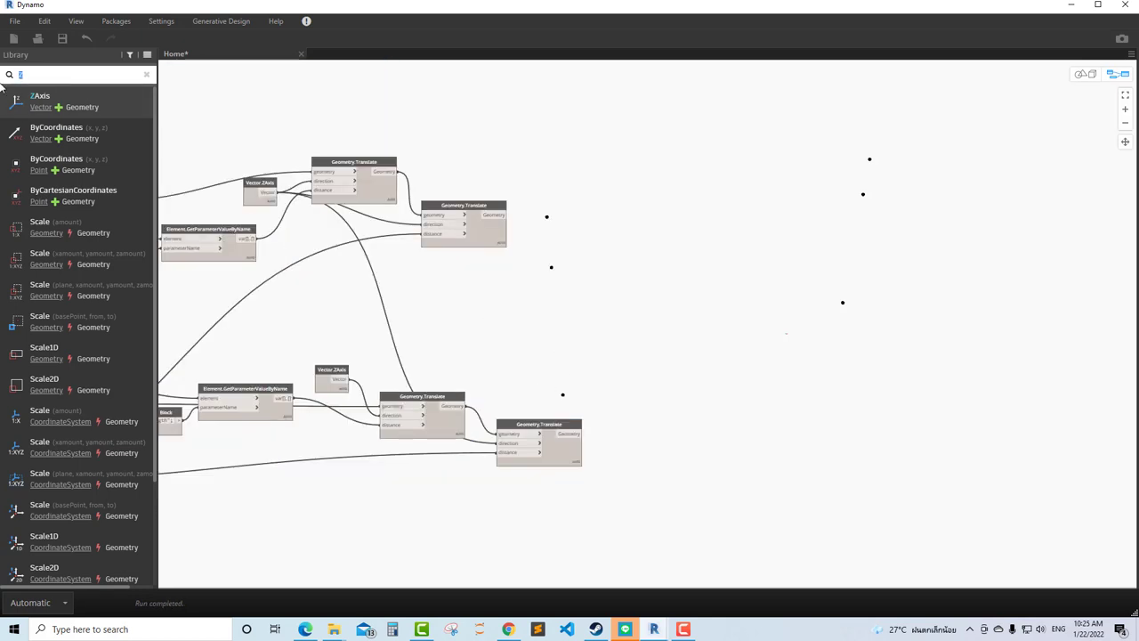
Add a Line.ByStartPointEndPoint node and tidy the Translate nodes around it.
text(line)
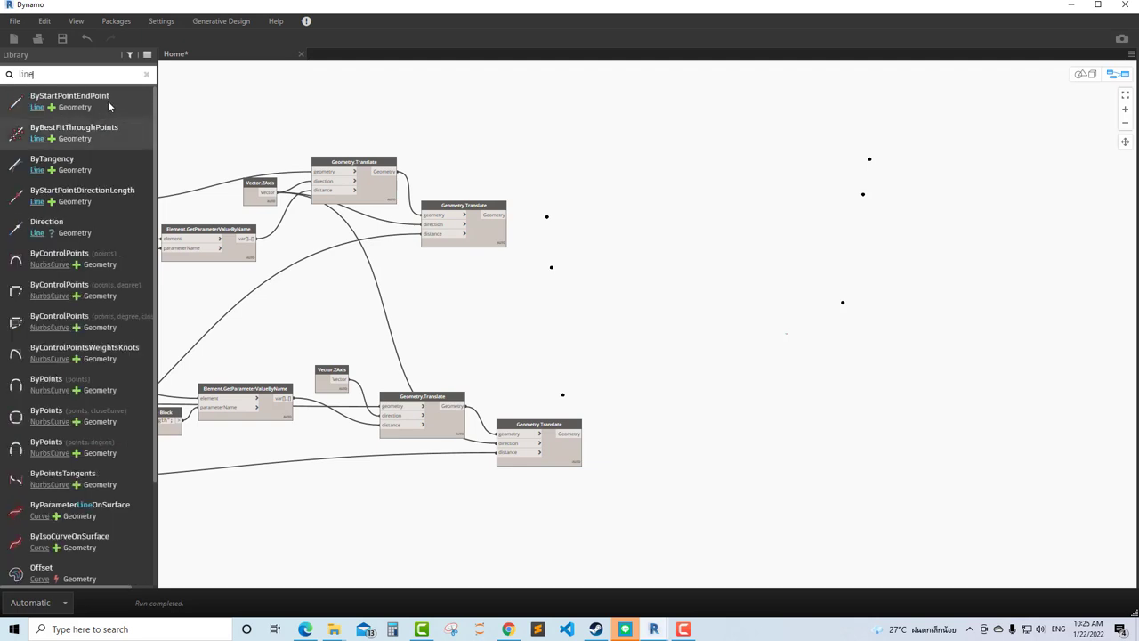
click(108, 101)
drag(663, 300, 600, 182)
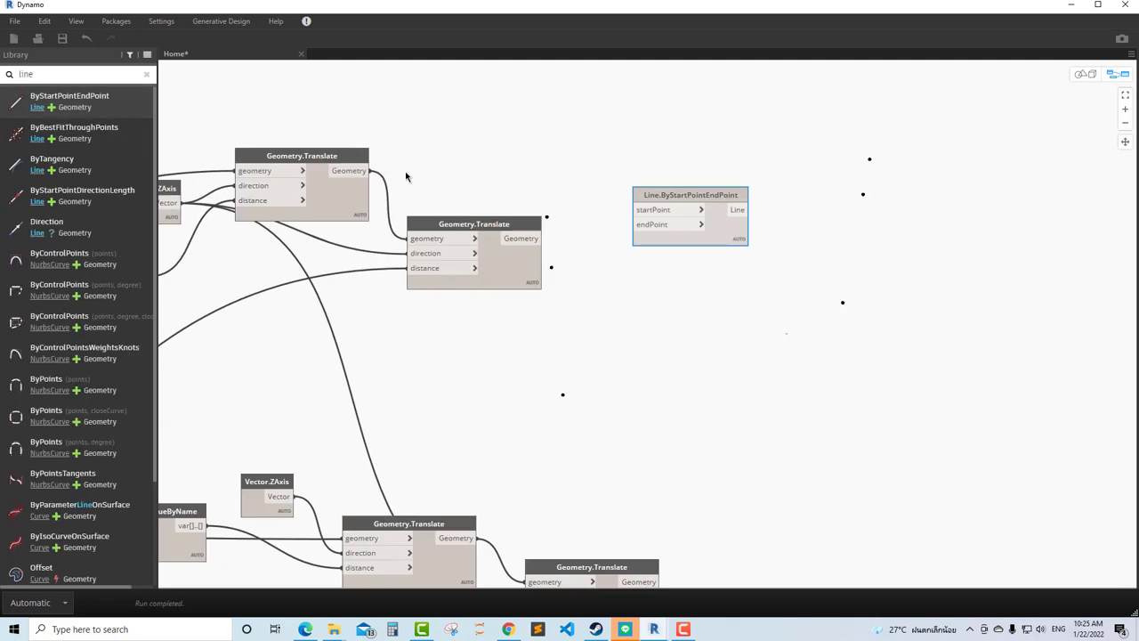
scroll(449, 176, up, 3)
scroll(501, 156, down, 3)
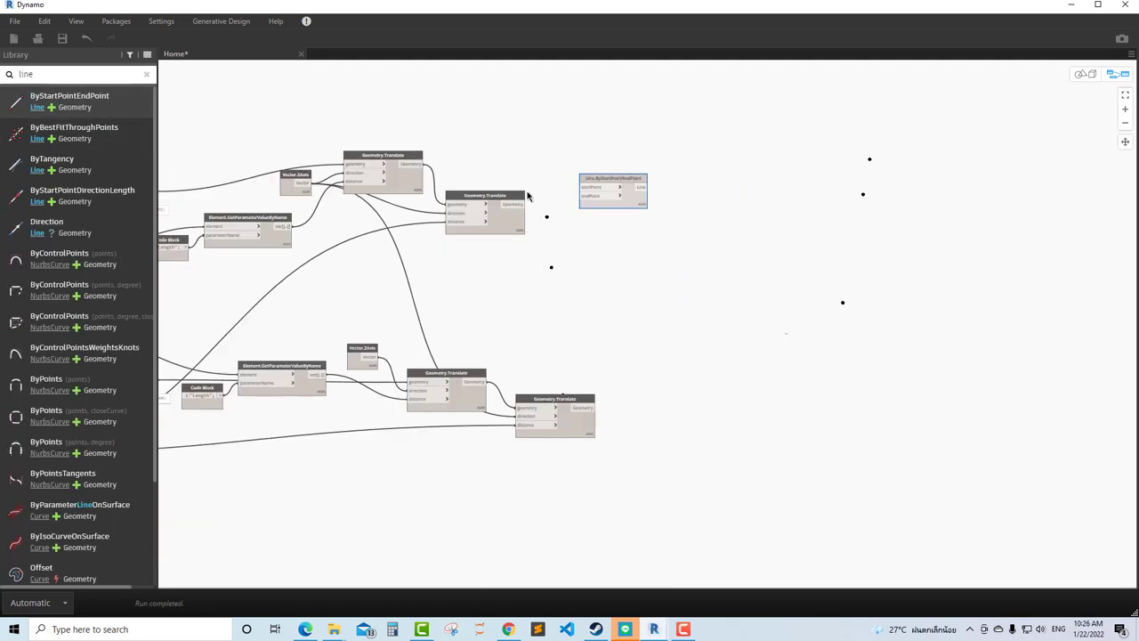
drag(508, 194, 410, 213)
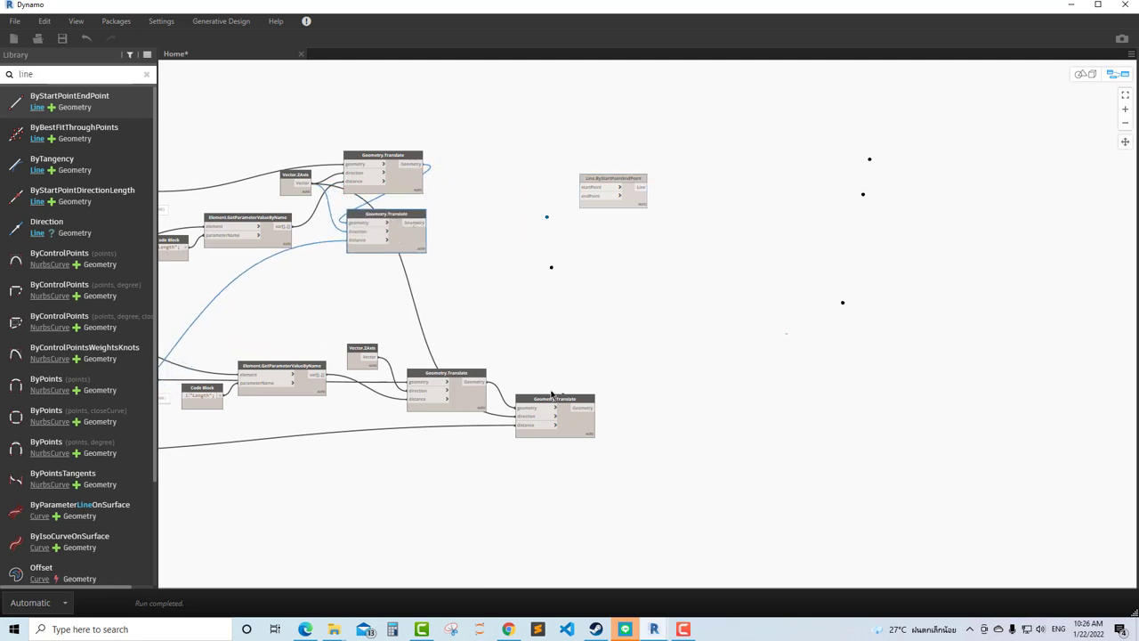
drag(555, 396, 551, 403)
drag(485, 433, 378, 348)
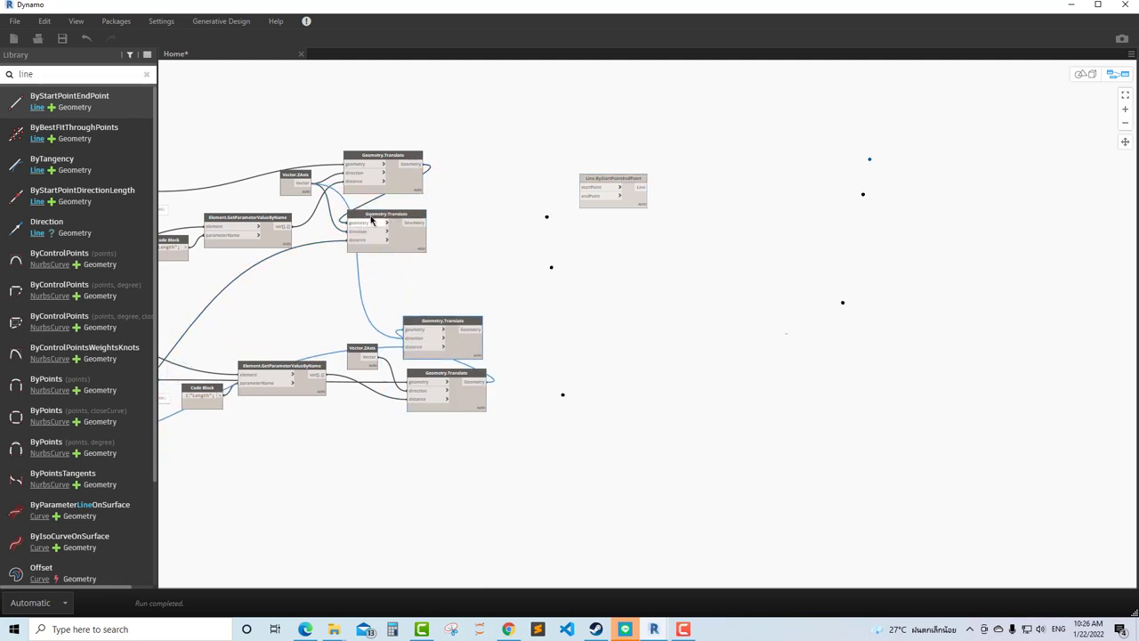
drag(376, 221, 407, 198)
drag(383, 155, 388, 105)
drag(416, 189, 382, 156)
scroll(603, 171, up, 2)
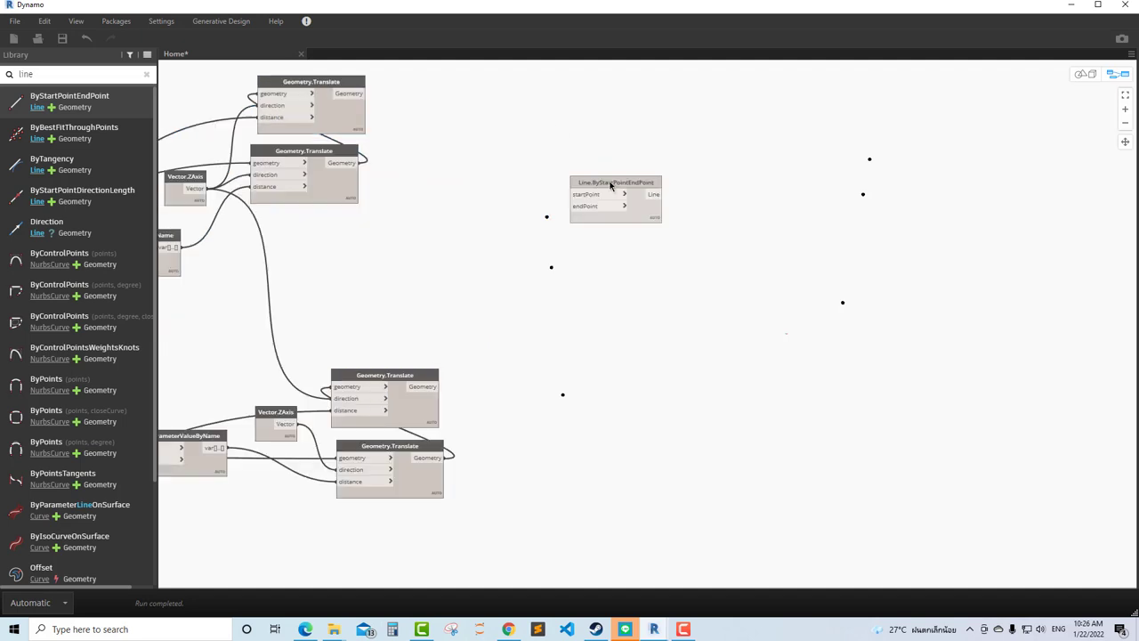
drag(614, 182, 536, 182)
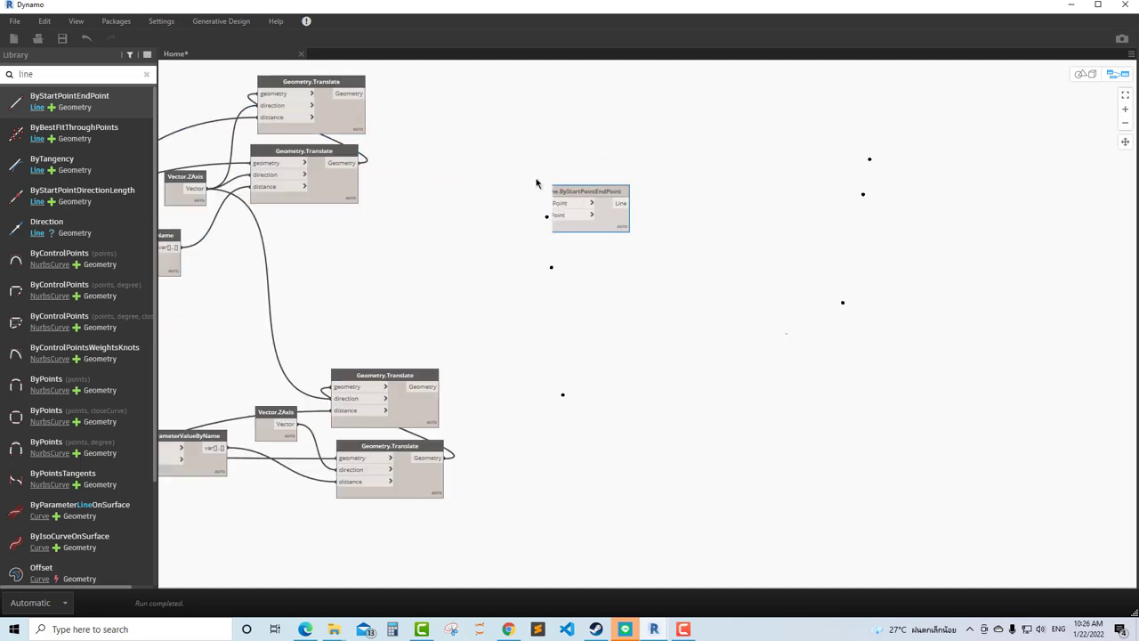
Connect the upper and lower translated points to the line's start and end points.
click(360, 163)
click(480, 155)
click(427, 386)
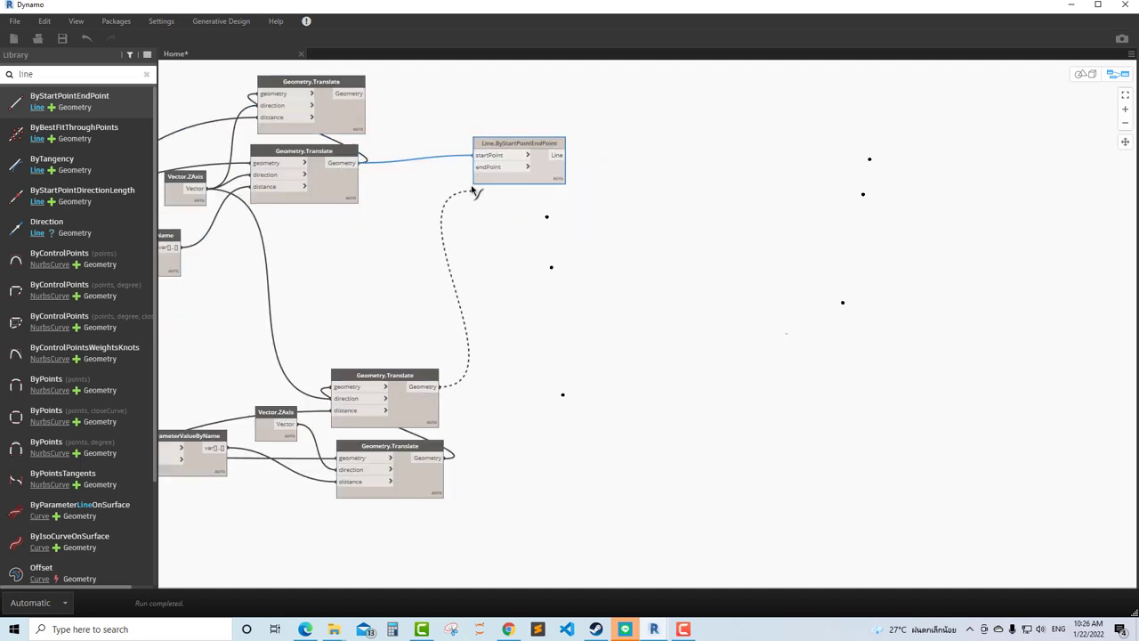
click(526, 166)
mouse_move(559, 178)
mouse_down()
mouse_move(601, 213)
mouse_move(707, 169)
mouse_up()
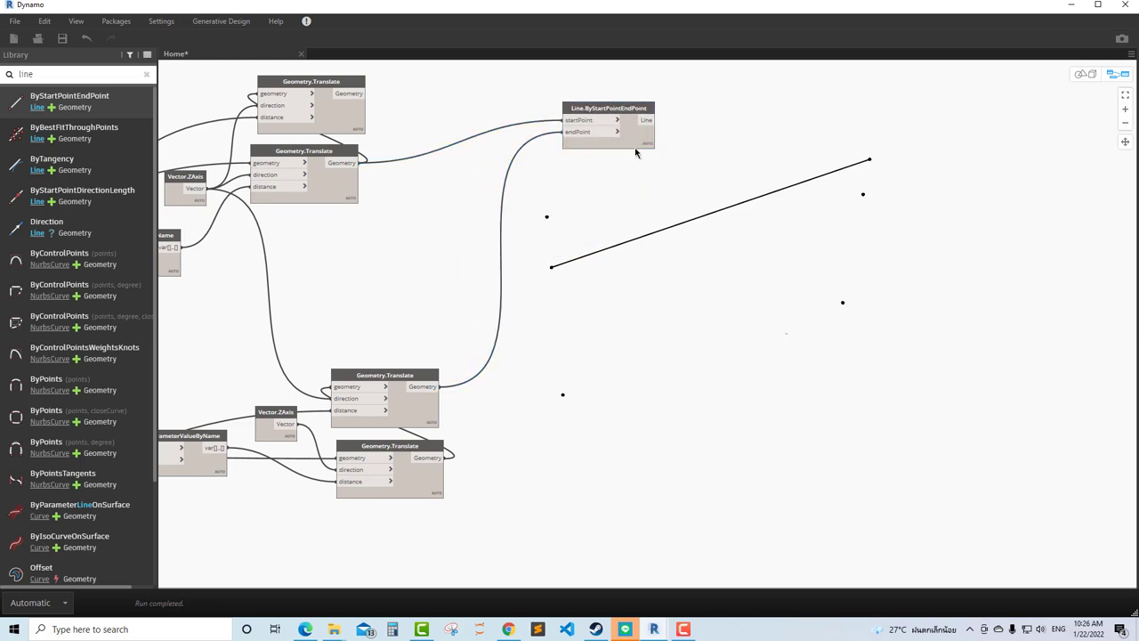
Group the line node under the title 'Lower Chord' and copy it.
right_click(637, 149)
click(570, 169)
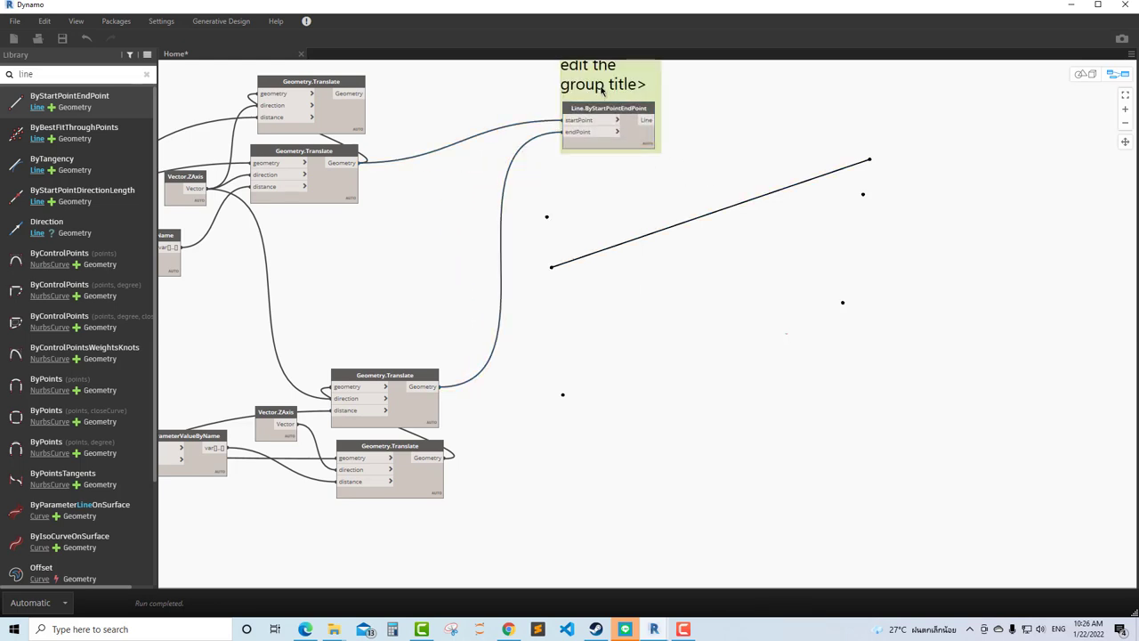
key(BackSpace)
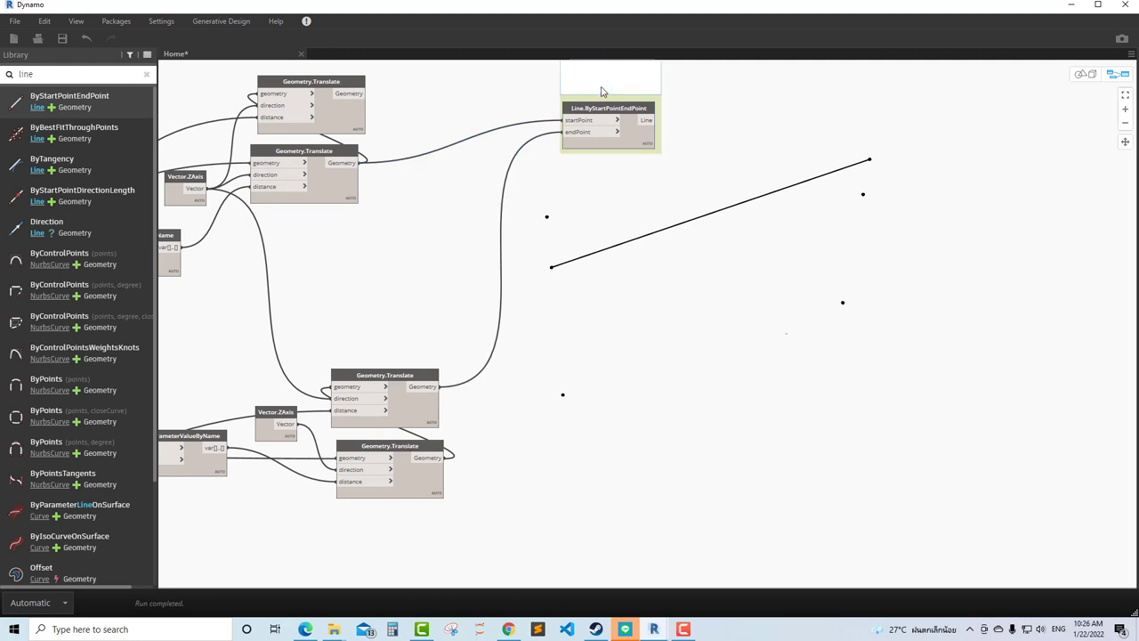
text(Lower Chord)
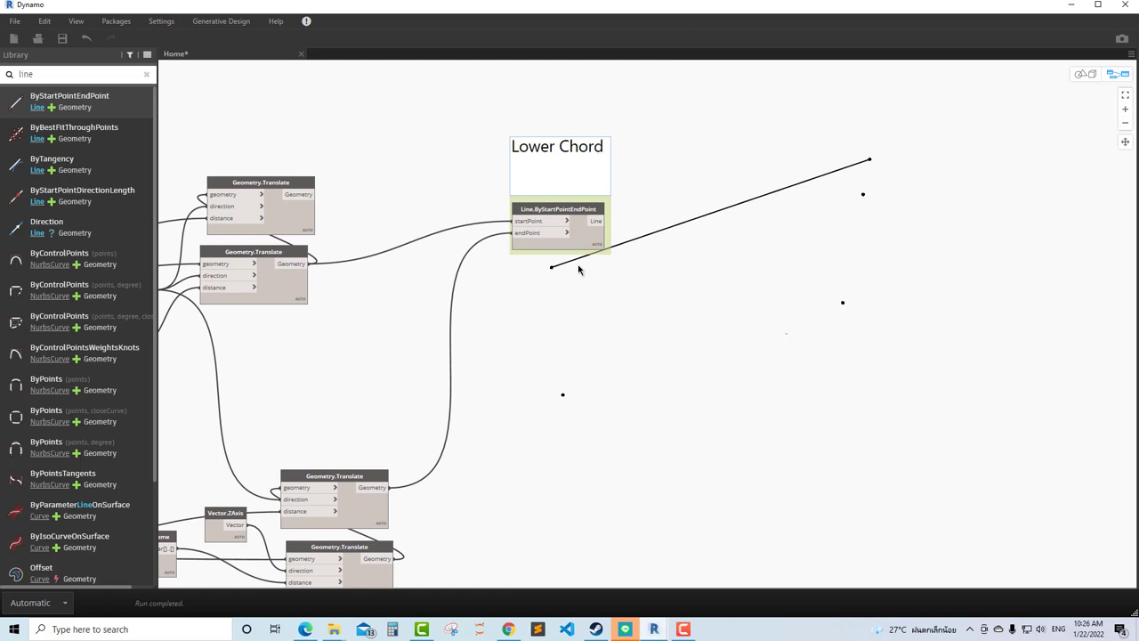
click(623, 313)
click(542, 148)
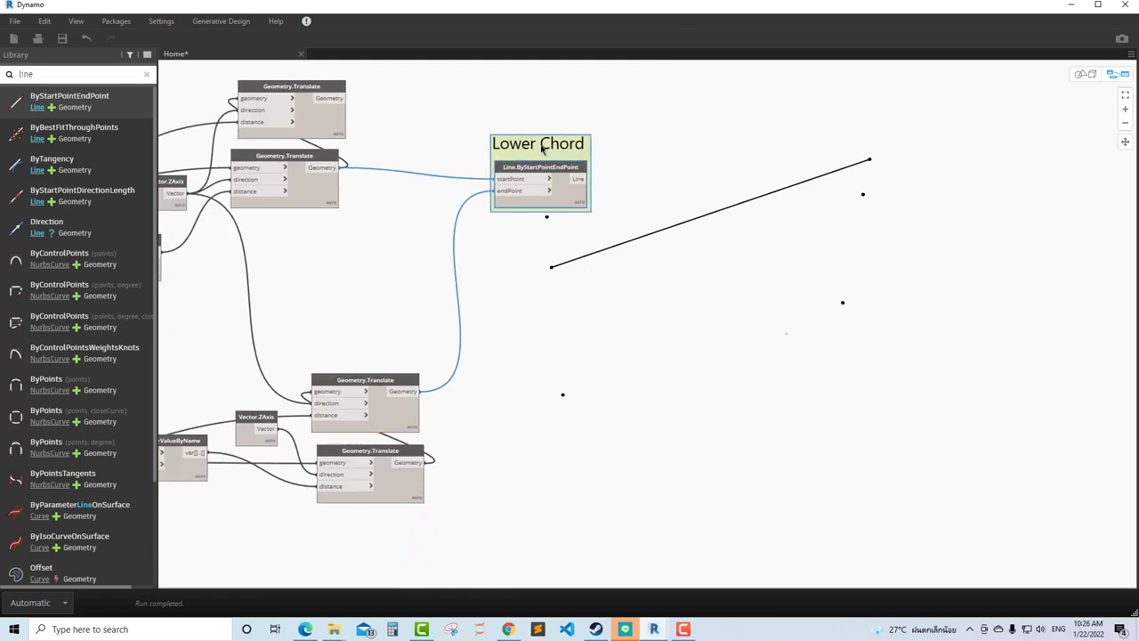
key(ctrl+c)
Paste the line node, wire it to the higher translated points, and fix Lower Chord's end point.
key(ctrl+v)
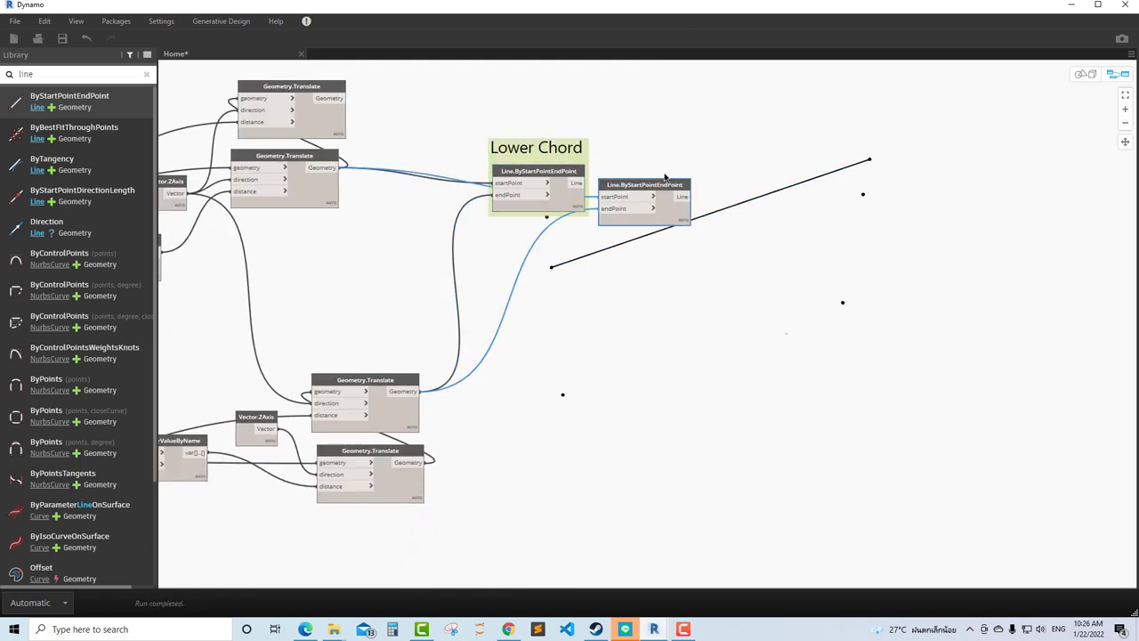
drag(665, 176, 580, 298)
drag(344, 99, 516, 313)
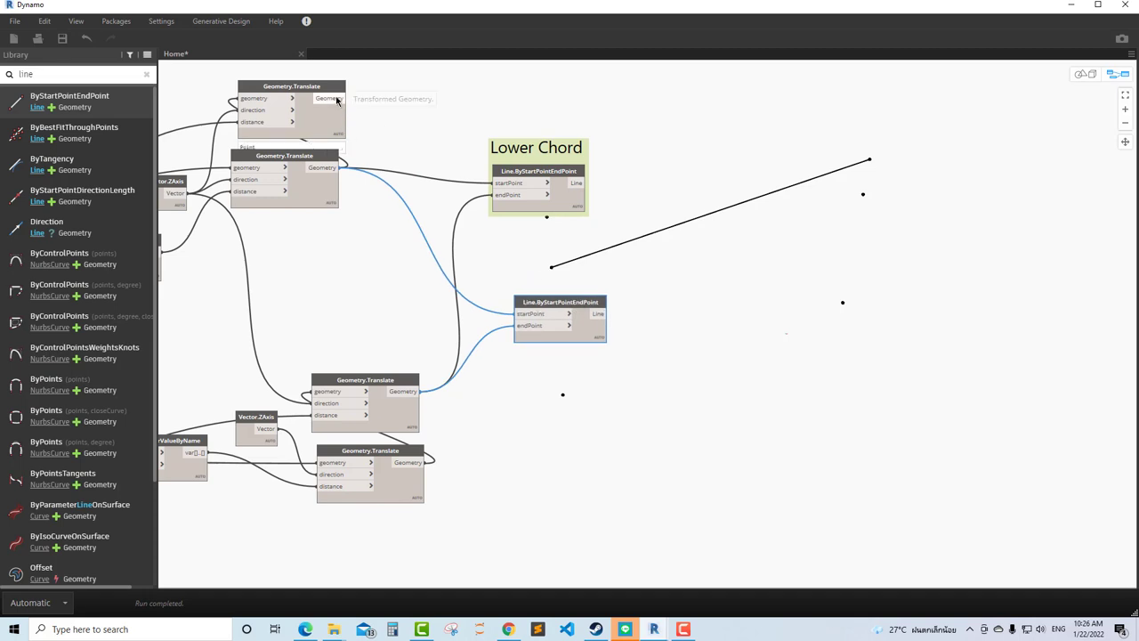
mouse_move(418, 453)
mouse_down()
mouse_move(526, 340)
mouse_move(523, 326)
mouse_up()
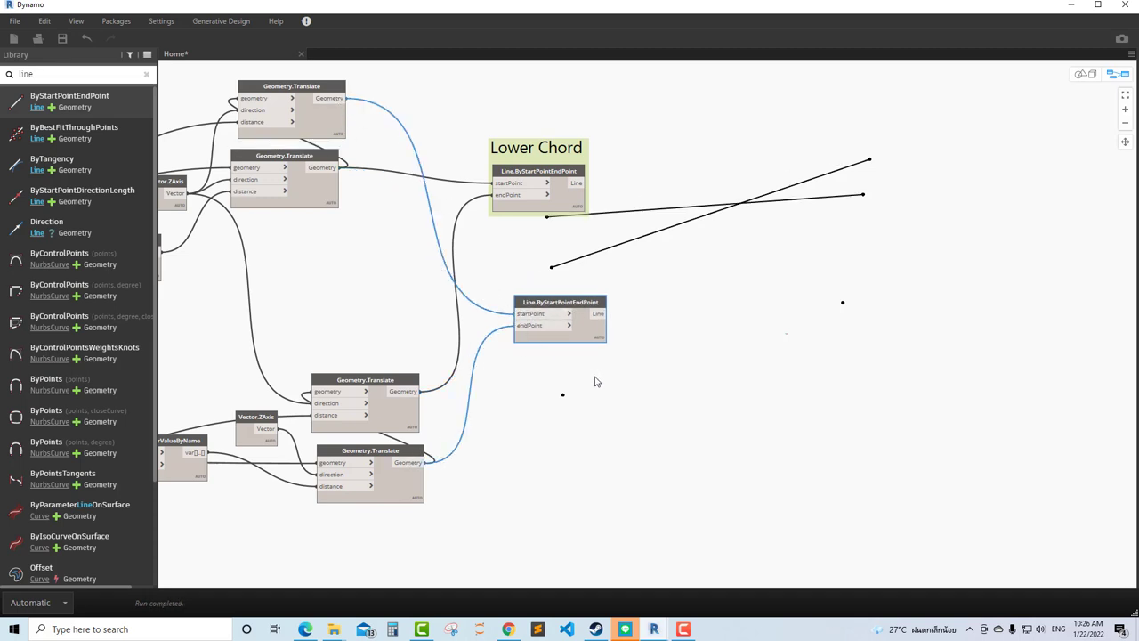
click(644, 392)
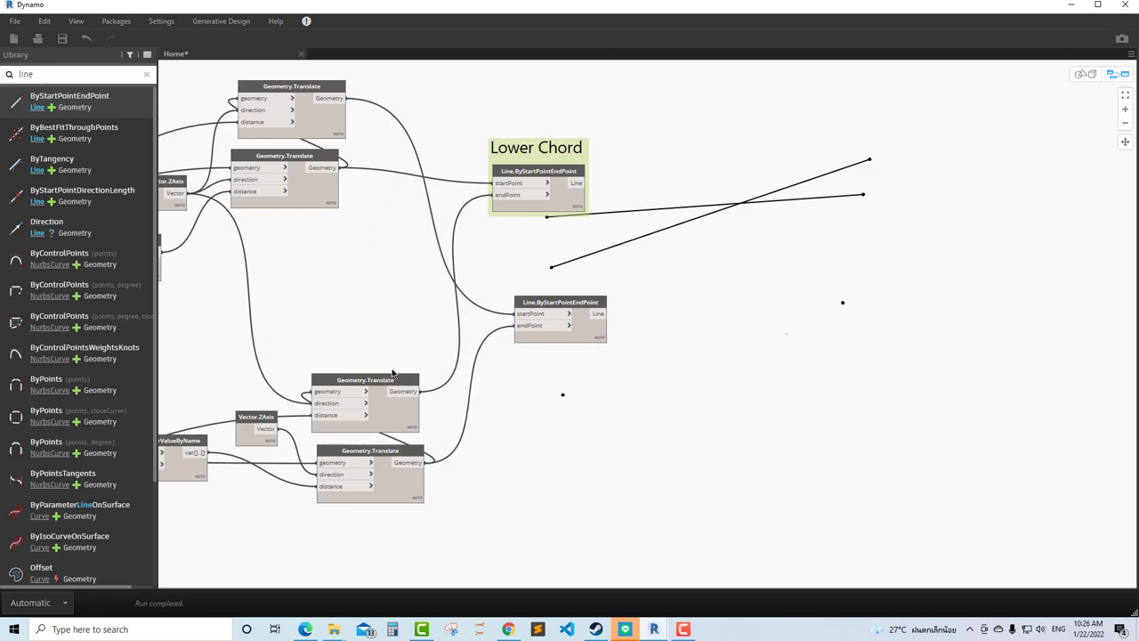
drag(412, 464, 495, 193)
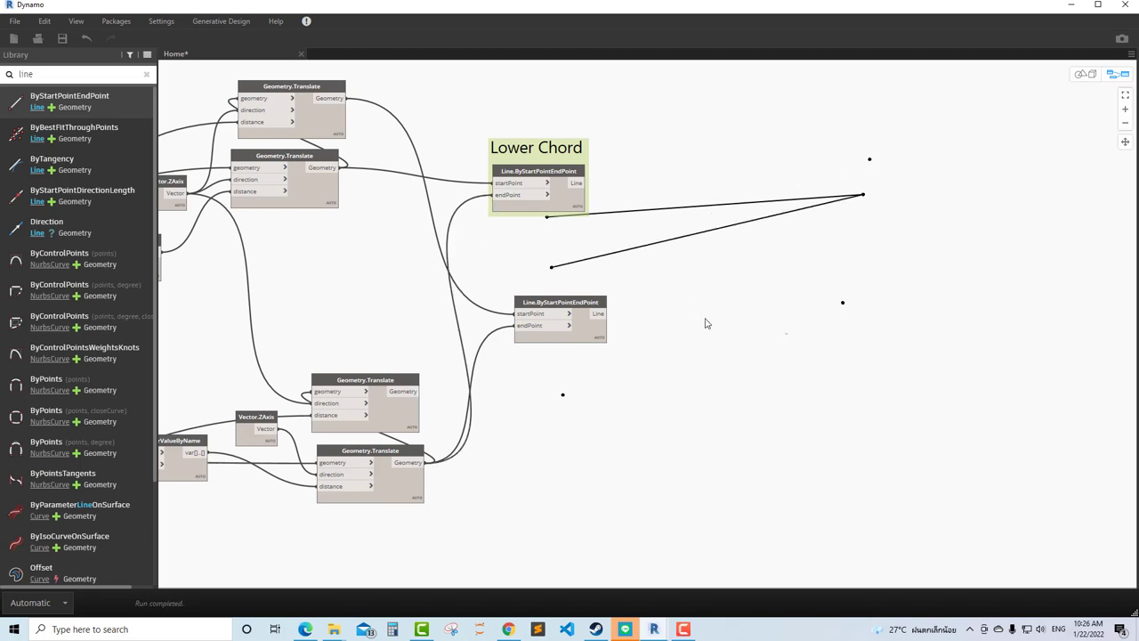
drag(415, 392, 525, 325)
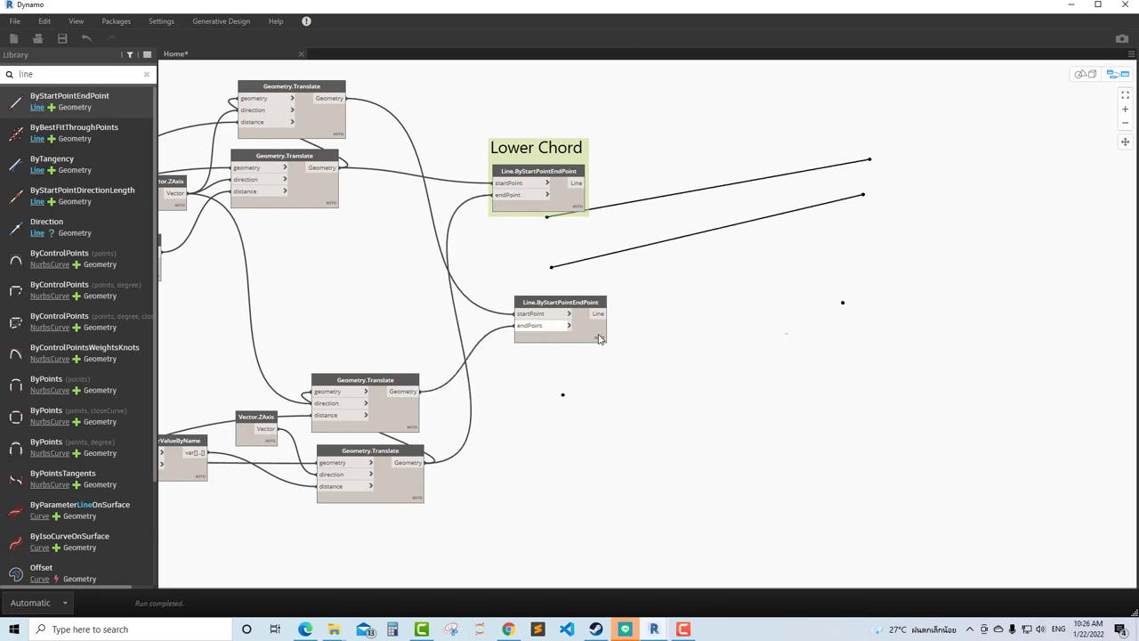
middle_drag(636, 358, 551, 327)
drag(506, 304, 493, 325)
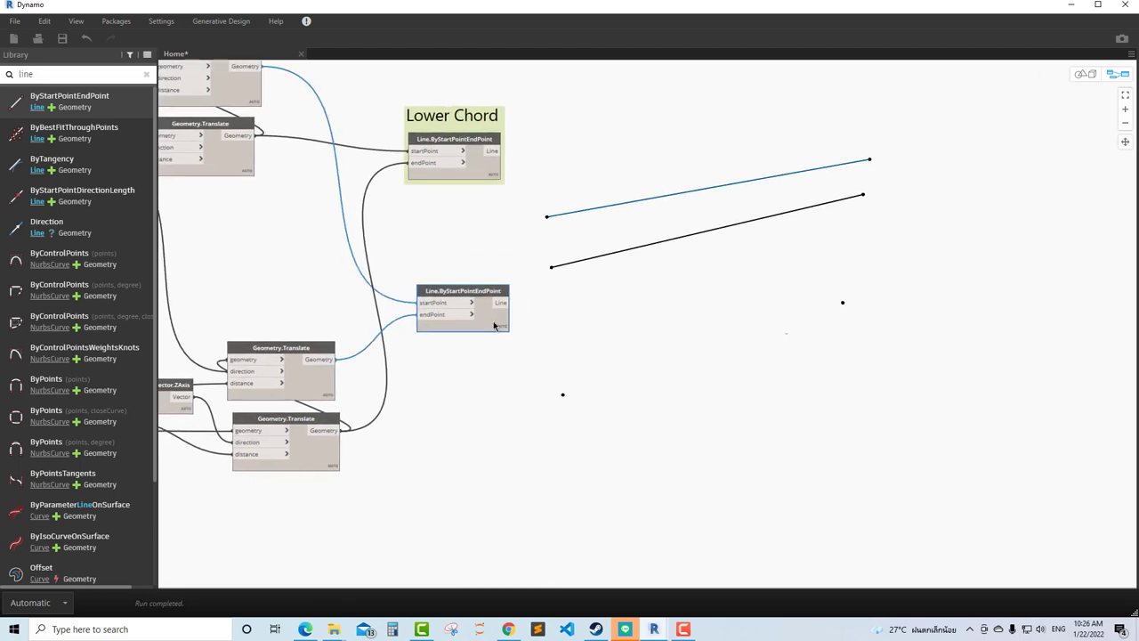
Group the copied line node under the title 'Upper Chord'.
right_click(352, 288)
click(392, 310)
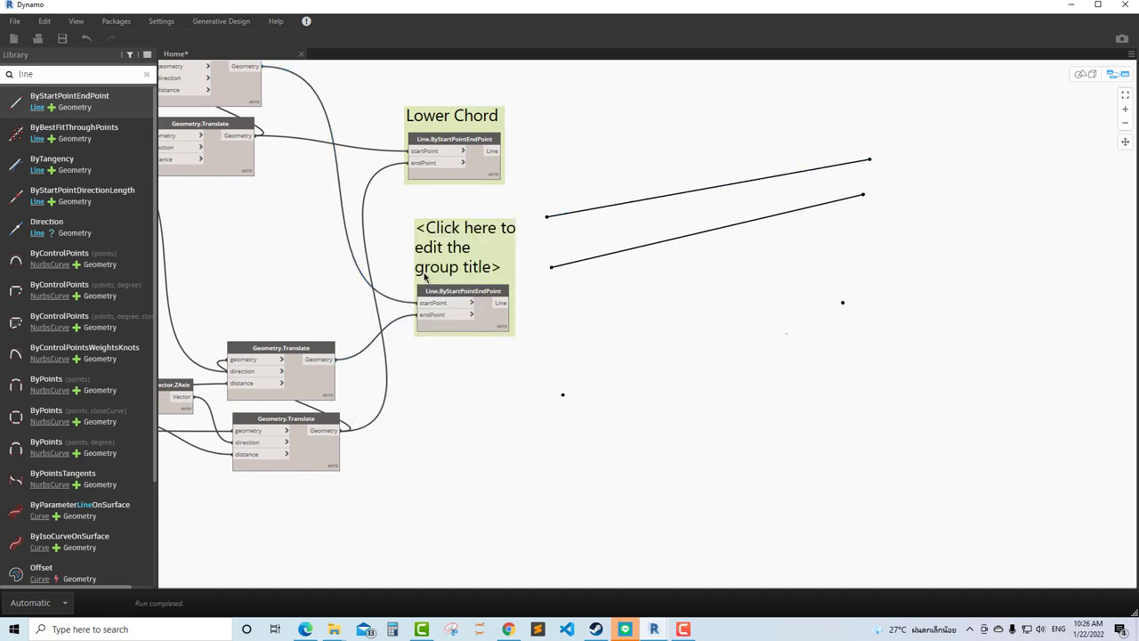
text(Upper Ch)
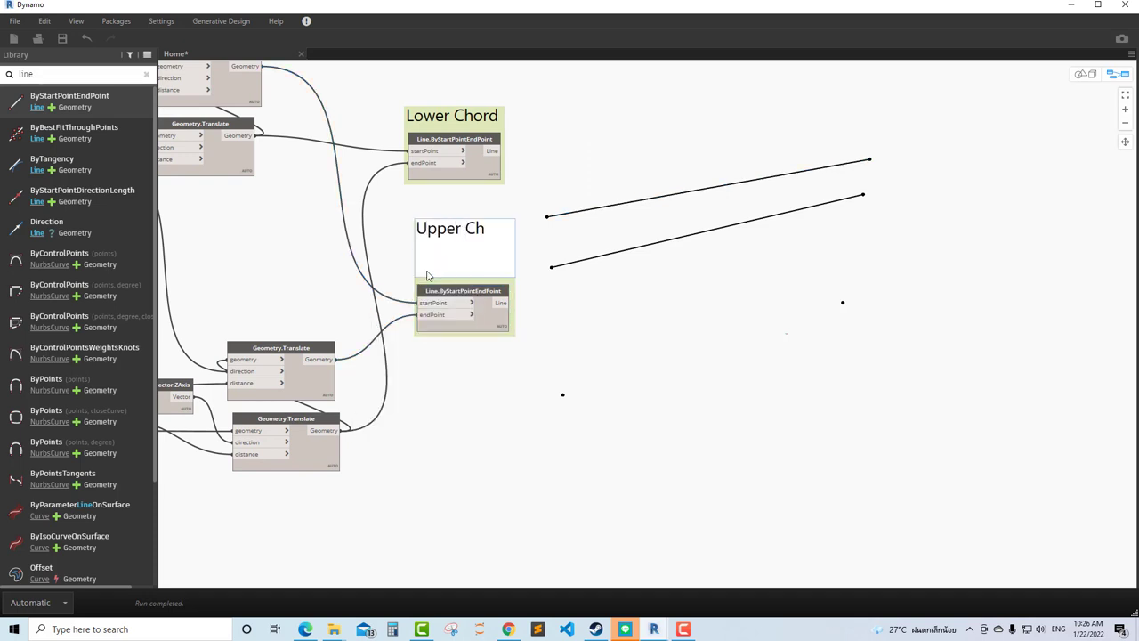
text(ord)
click(581, 310)
click(75, 76)
text(ength)
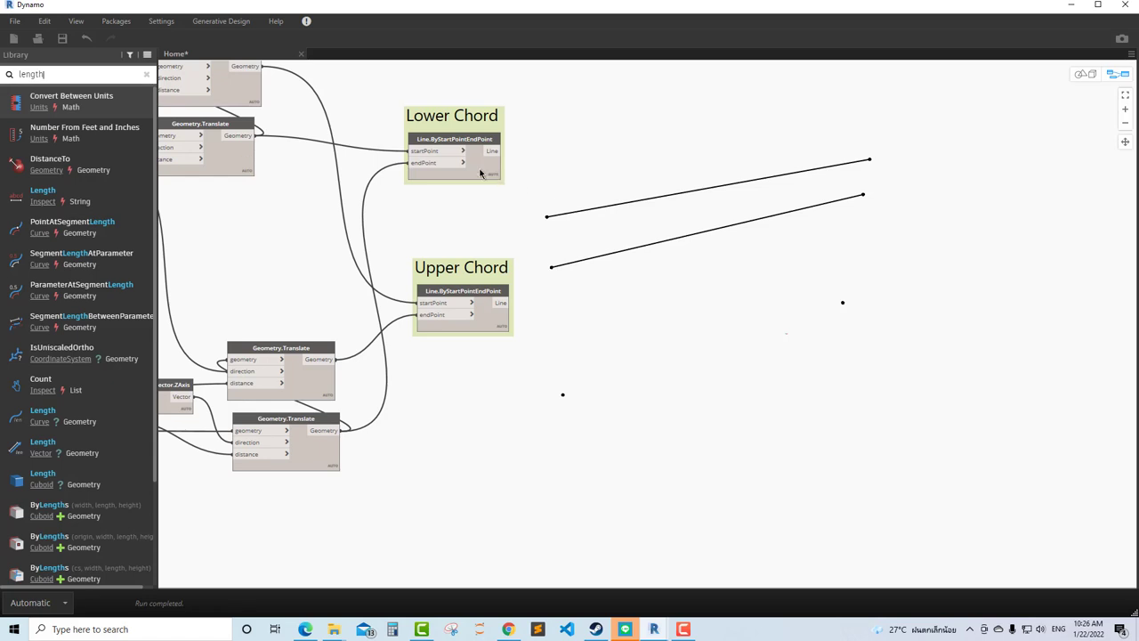
Add a Curve.Length node measuring the Lower Chord line, replacing a mistaken string length node.
click(91, 186)
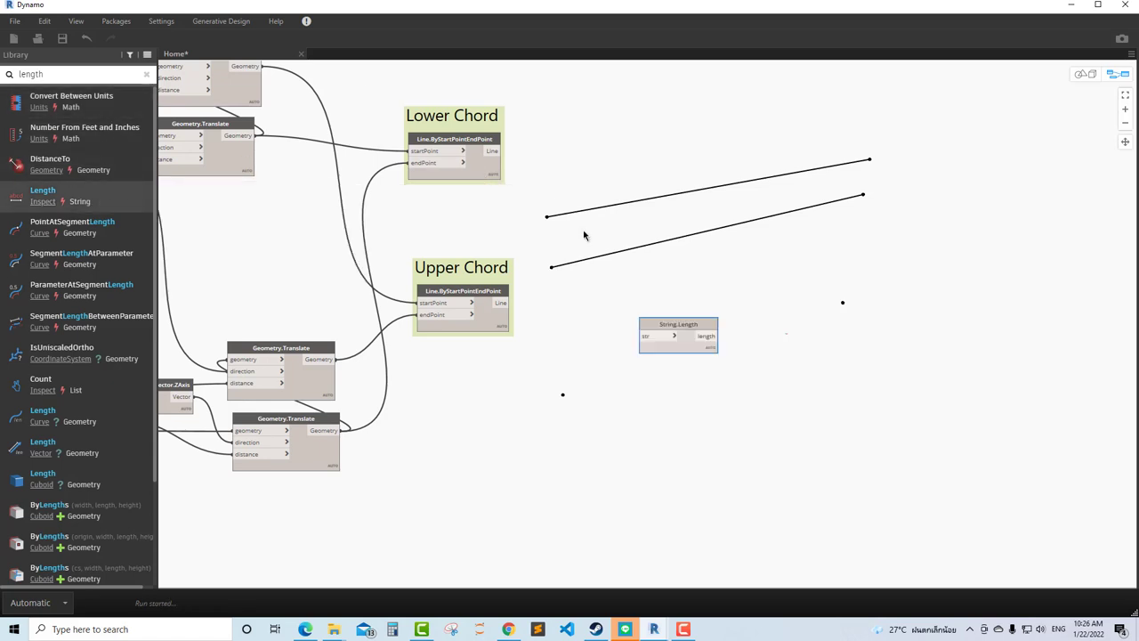
key(Delete)
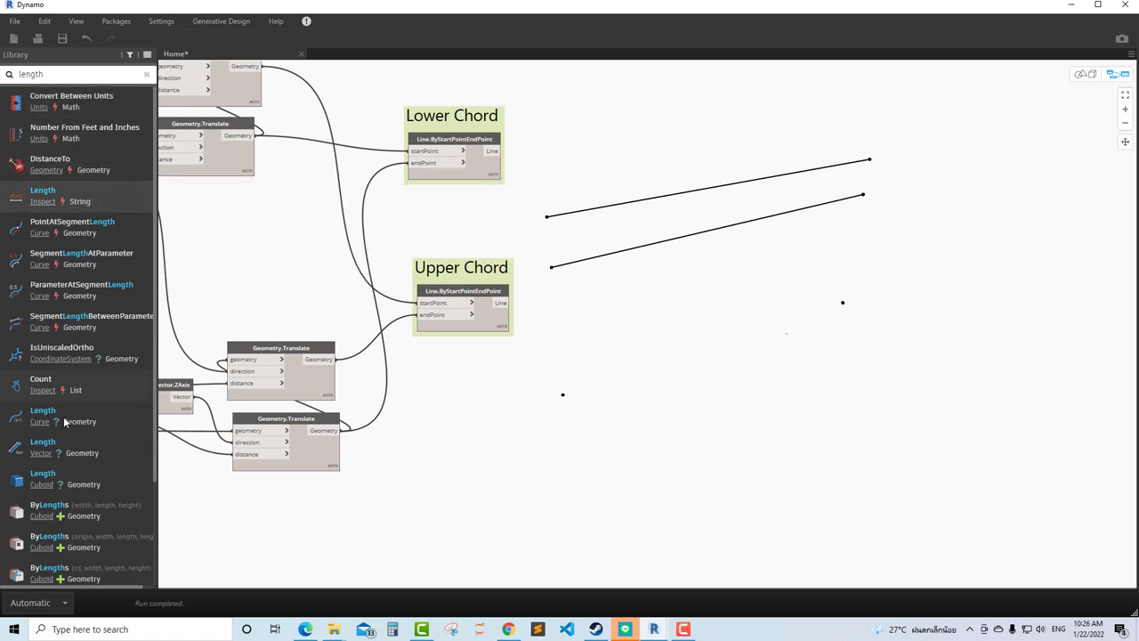
click(64, 421)
drag(674, 330, 531, 140)
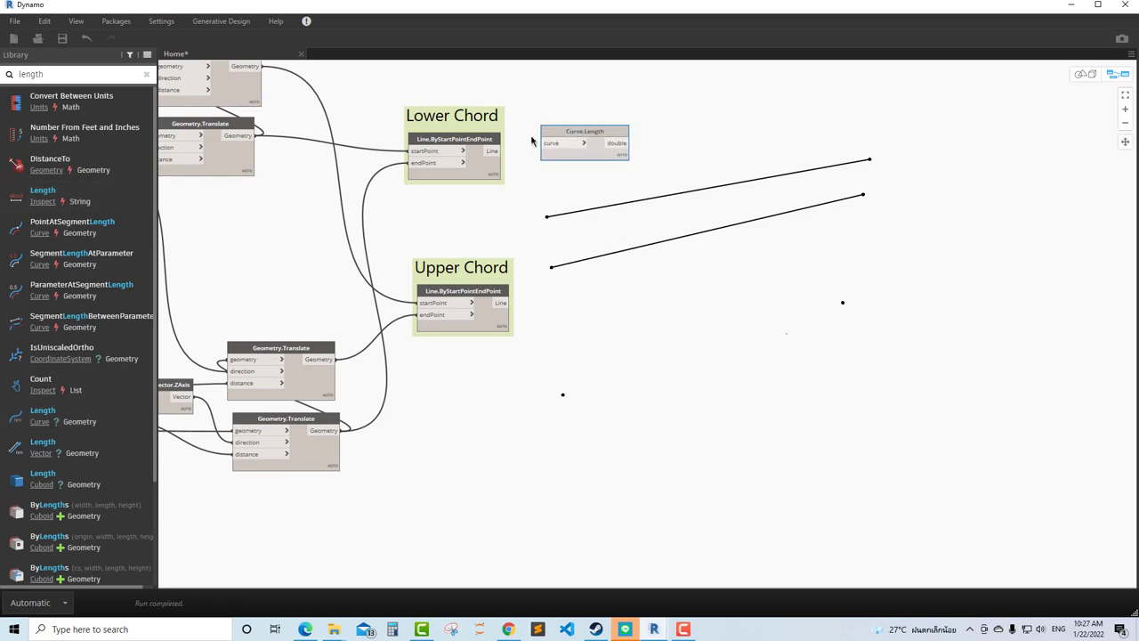
click(553, 145)
scroll(590, 106, up, 2)
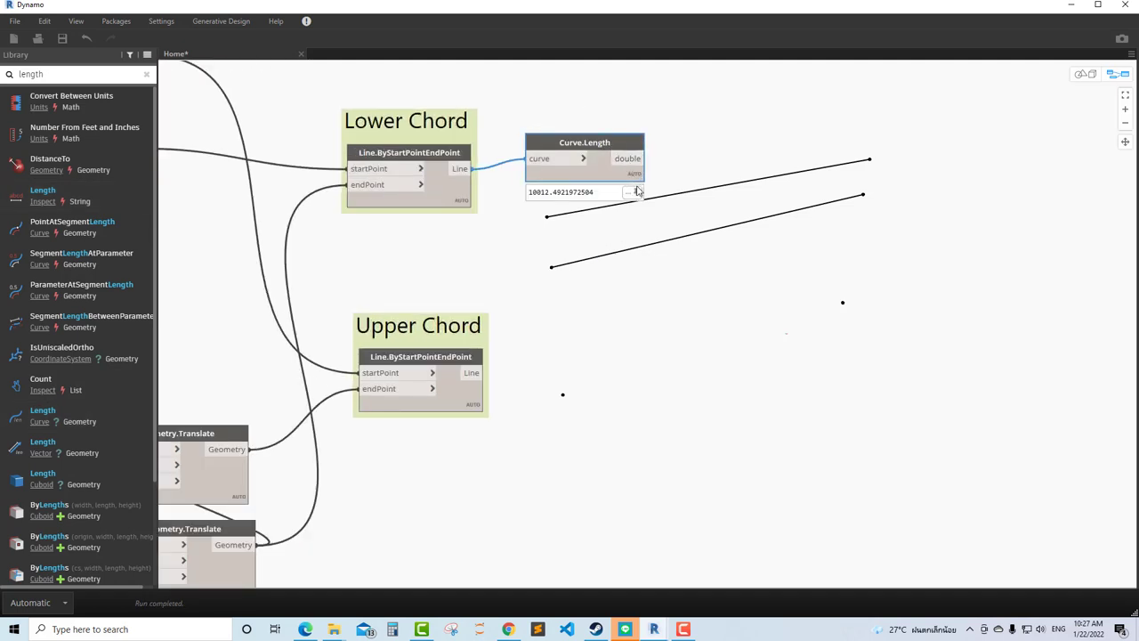
Duplicate the Curve.Length node to measure the Upper Chord line, reading 10012.49.
key(ctrl+c)
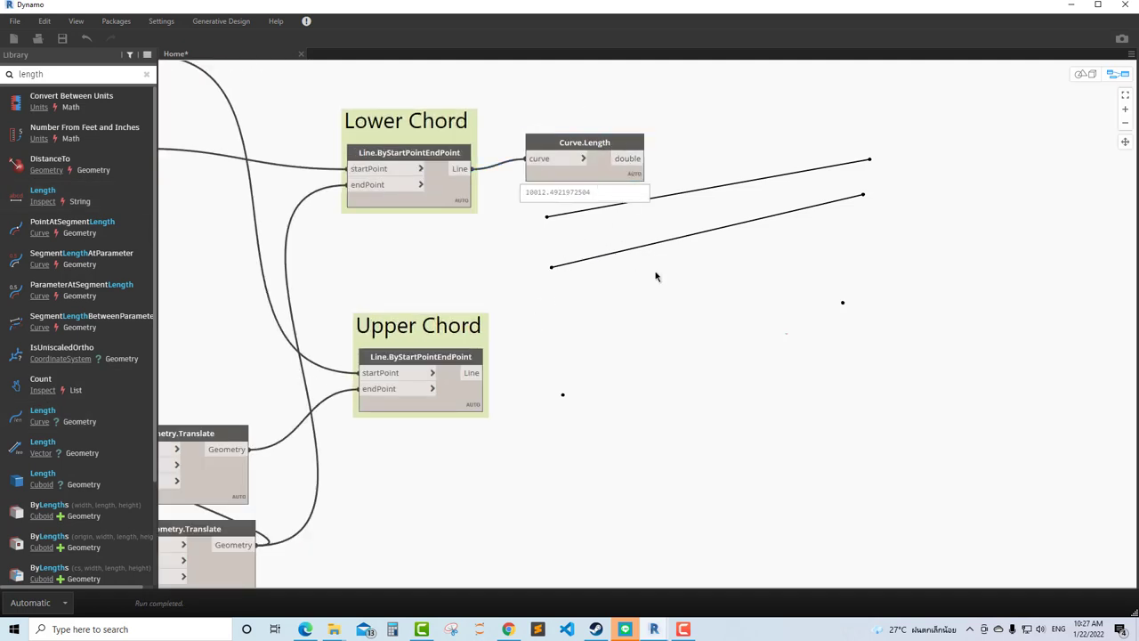
key(ctrl+v)
mouse_move(738, 200)
mouse_down()
mouse_move(668, 323)
mouse_move(624, 367)
mouse_up()
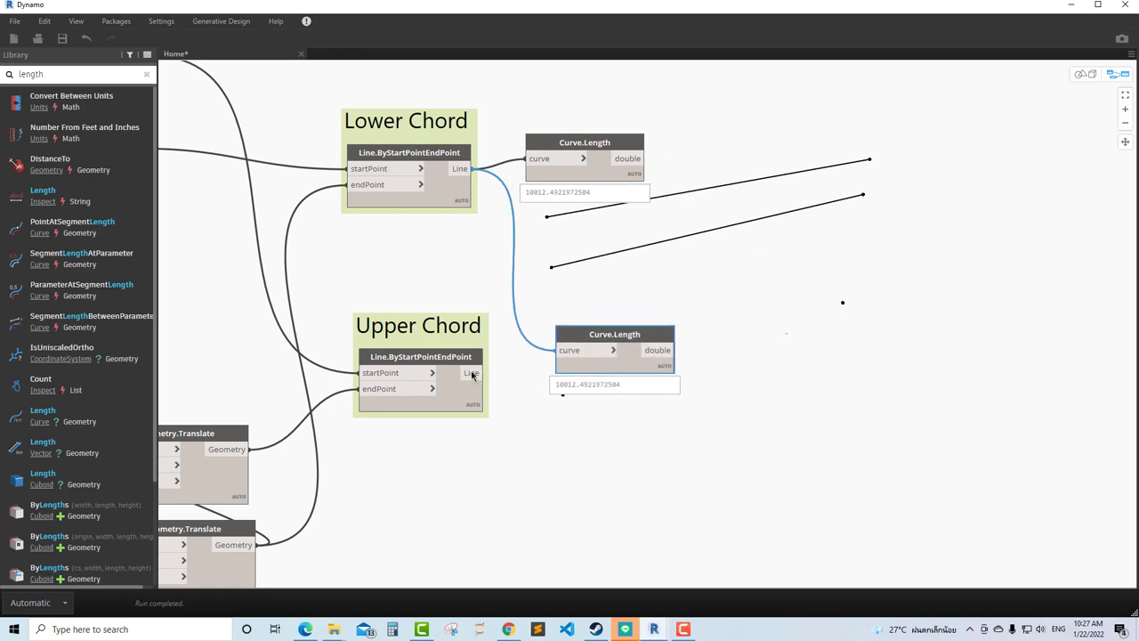
click(471, 374)
click(557, 350)
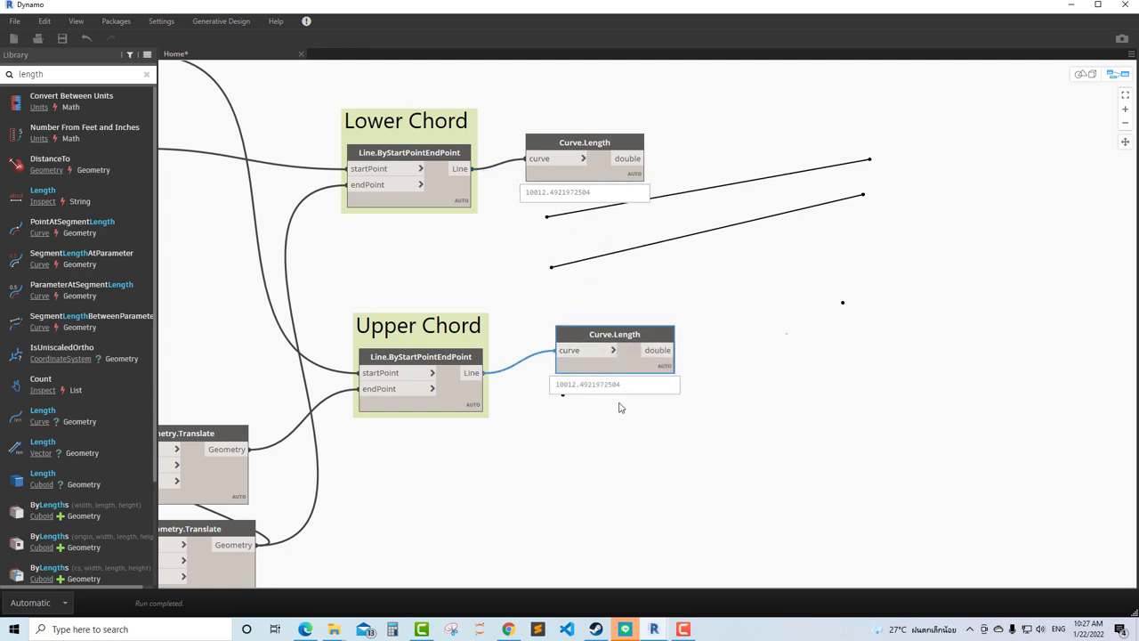
click(728, 396)
Rearrange the two Curve.Length nodes beside their chords.
scroll(727, 376, down, 2)
scroll(727, 377, down, 1)
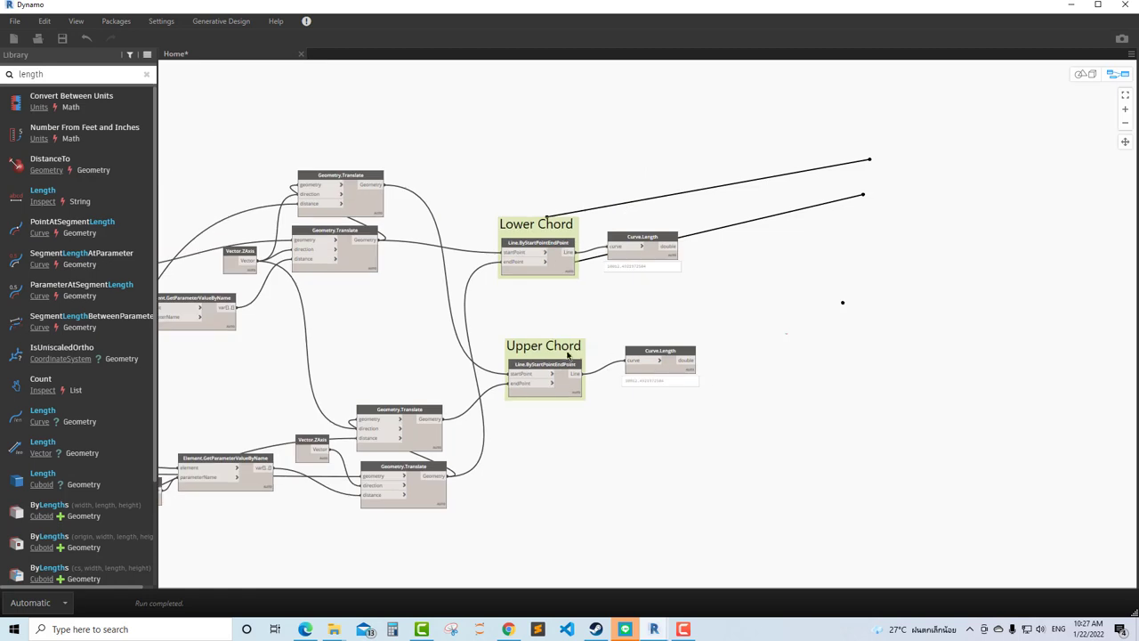
middle_drag(663, 330, 624, 338)
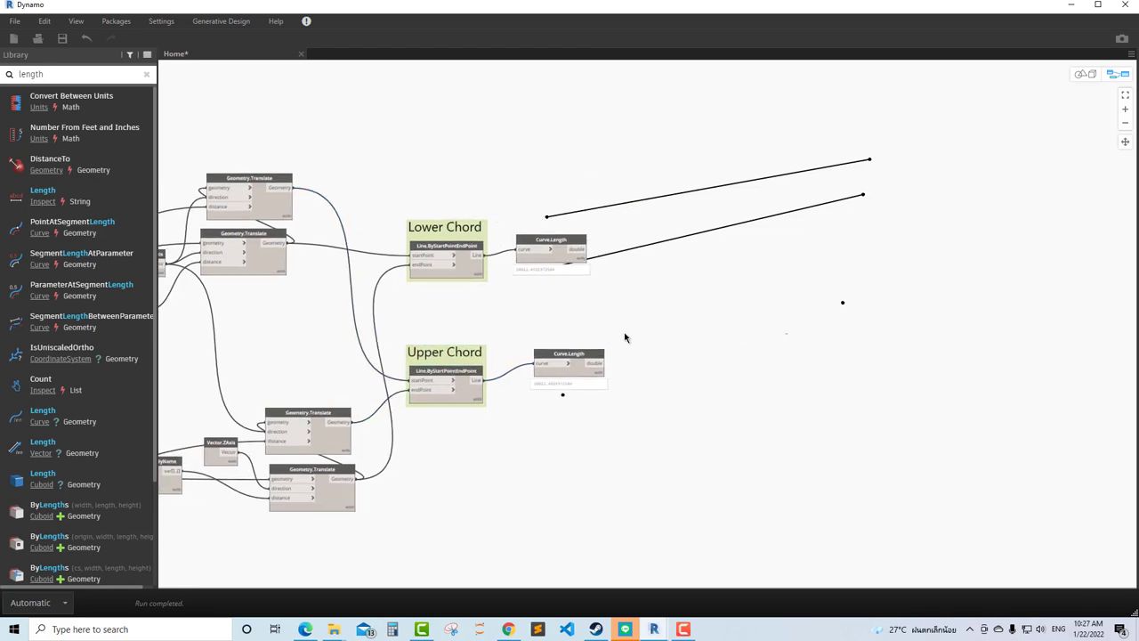
scroll(610, 347, up, 2)
drag(668, 389, 559, 190)
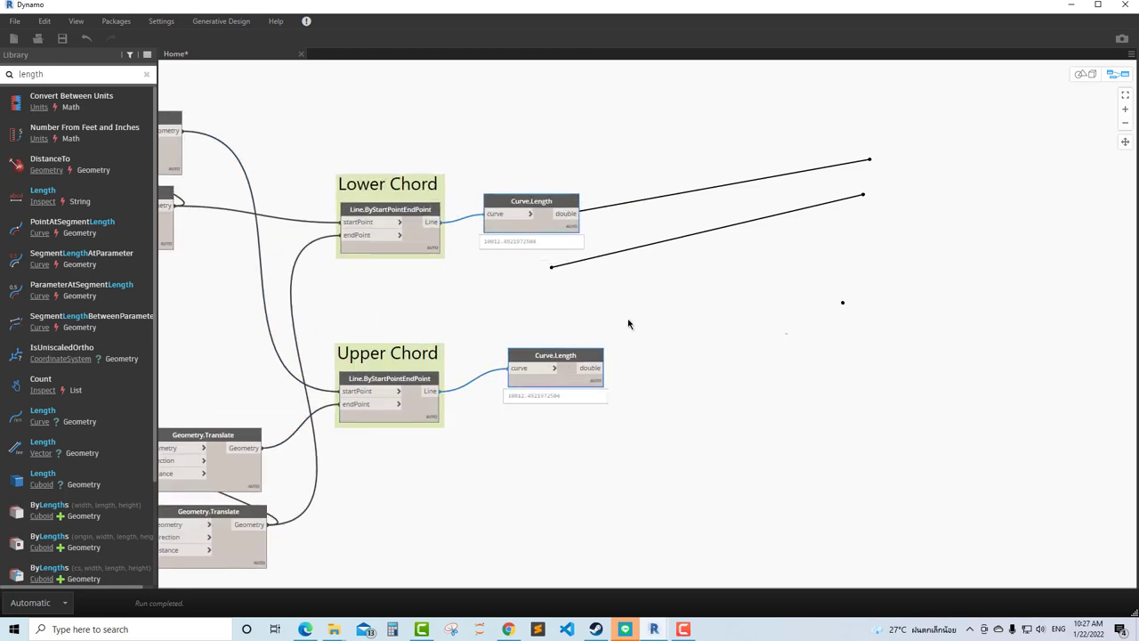
click(522, 184)
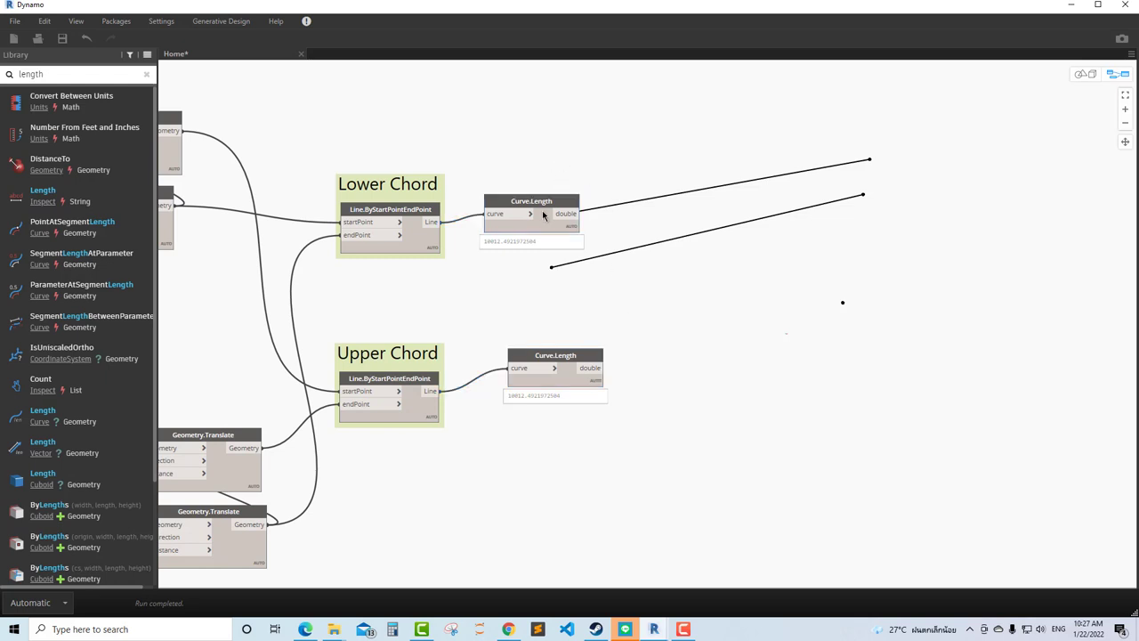
drag(547, 203, 556, 144)
scroll(826, 215, down, 3)
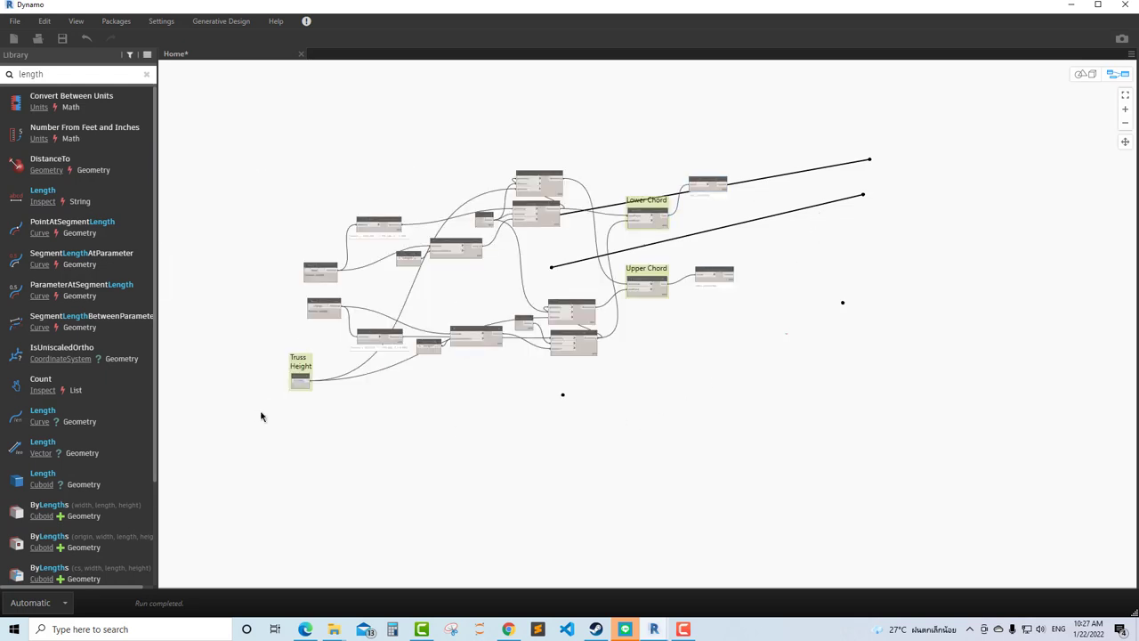
scroll(260, 416, up, 5)
Create a Code Block of 10 grouped as 'number of segment' beneath the Truss Height group.
double_click(348, 412)
text(1)
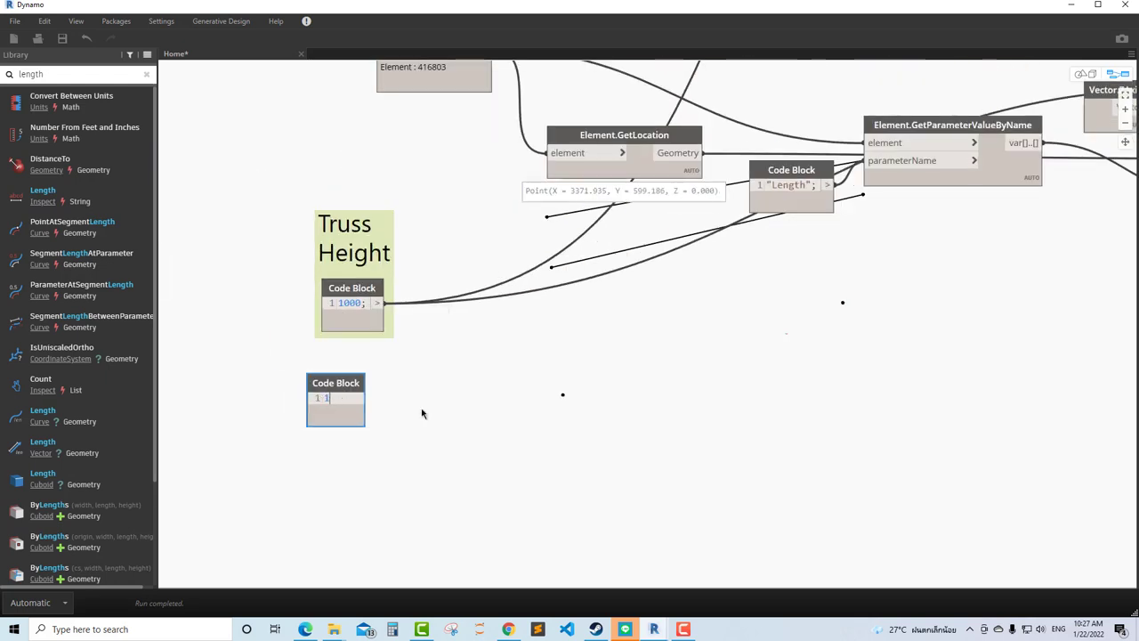
text(0)
click(421, 413)
right_click(340, 384)
click(299, 400)
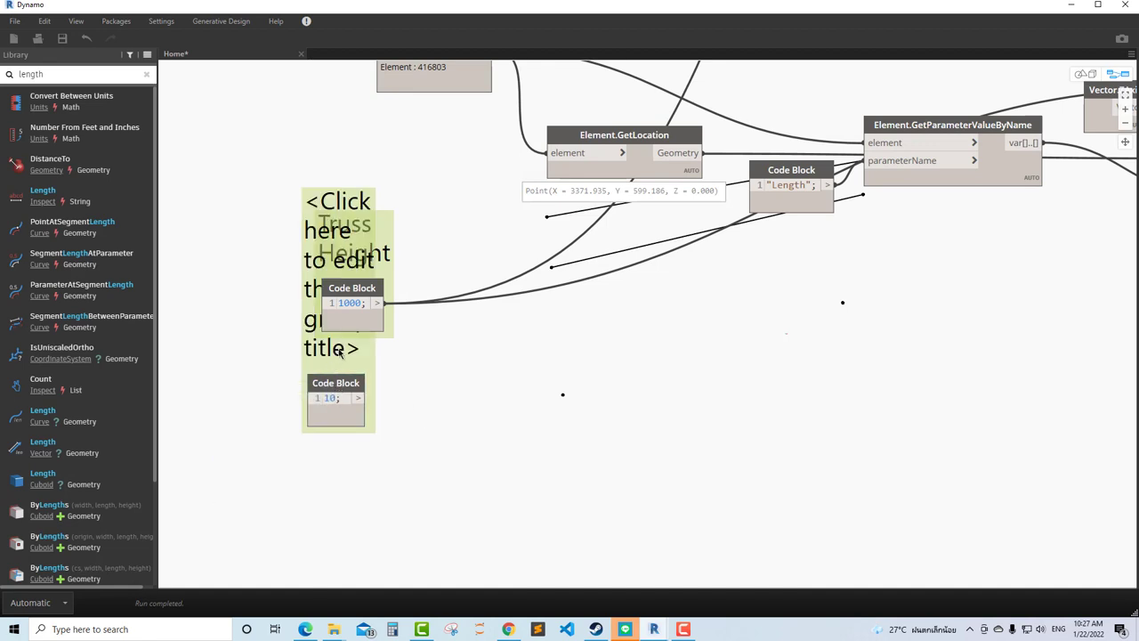
double_click(339, 353)
text(numbe)
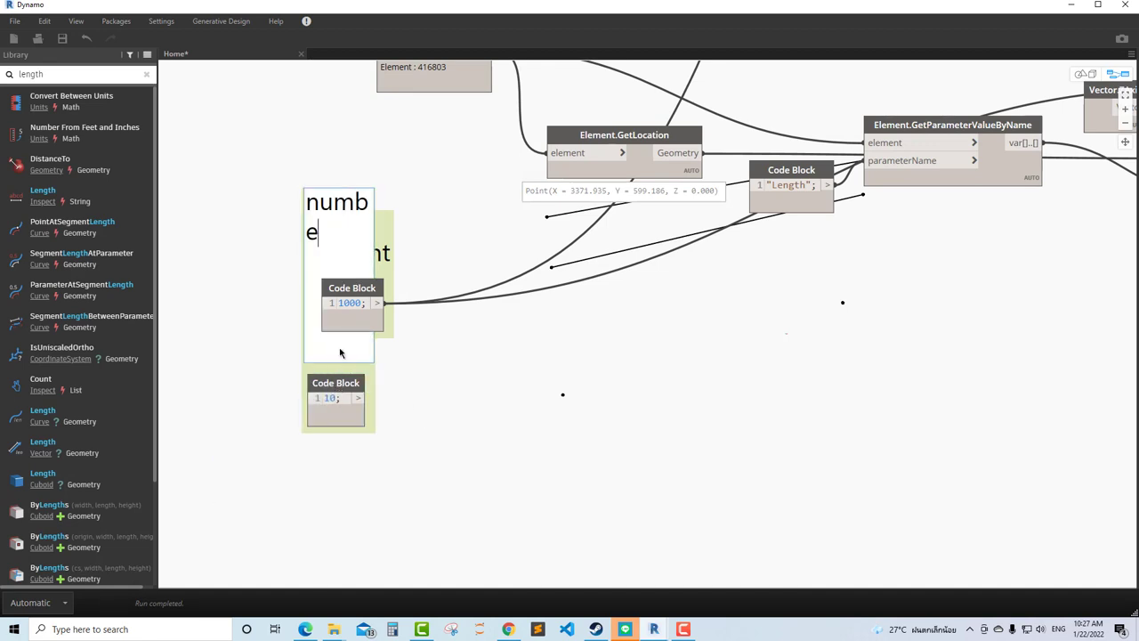
text(r of se)
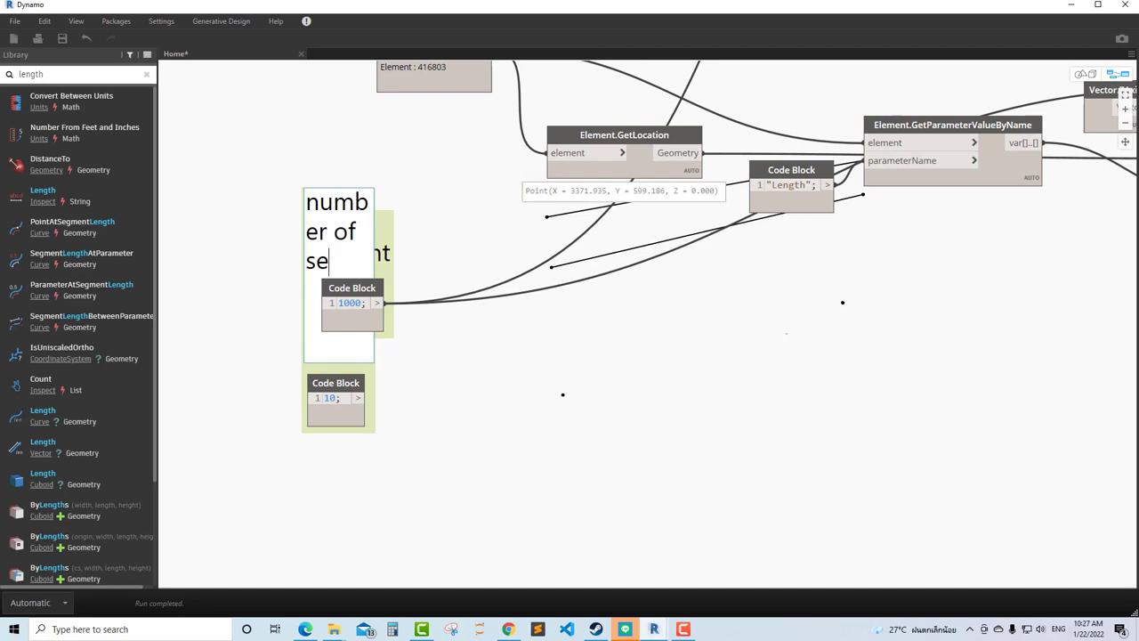
text(gment)
click(474, 424)
drag(347, 293, 345, 380)
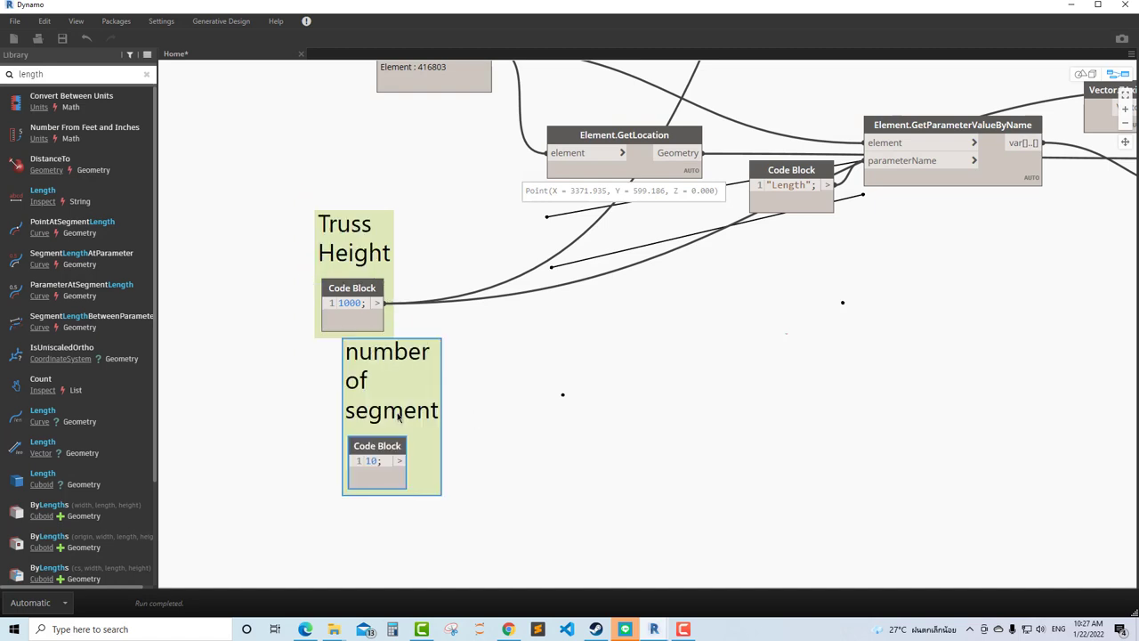
scroll(412, 419, down, 3)
scroll(559, 419, down, 3)
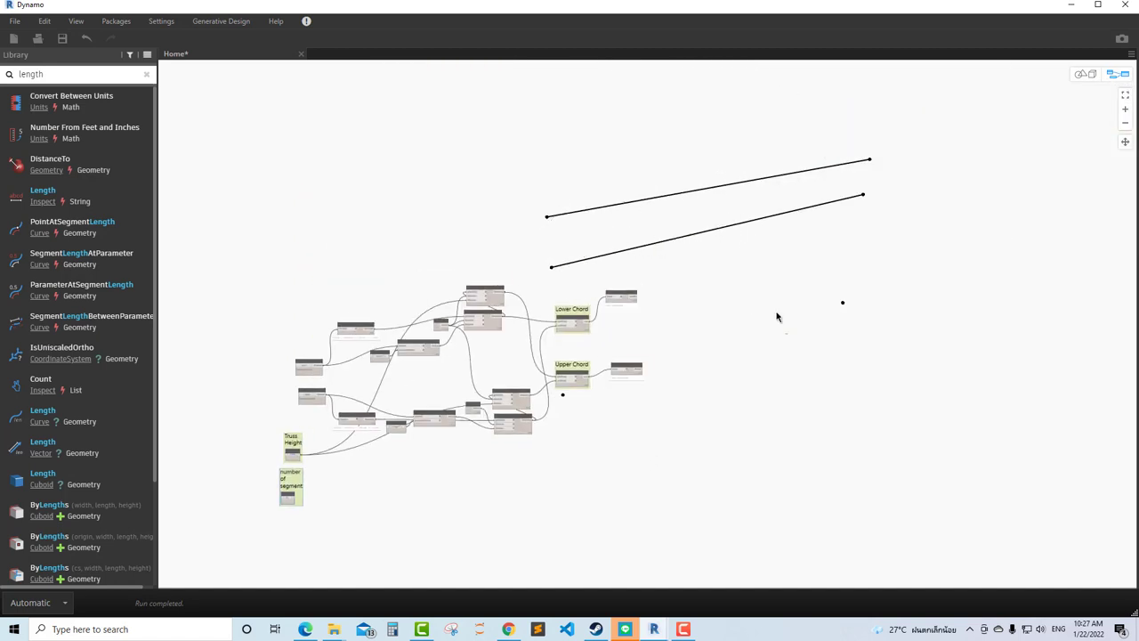
scroll(775, 312, up, 5)
Add a Code Block containing the range expression 0..1..#n.
double_click(455, 336)
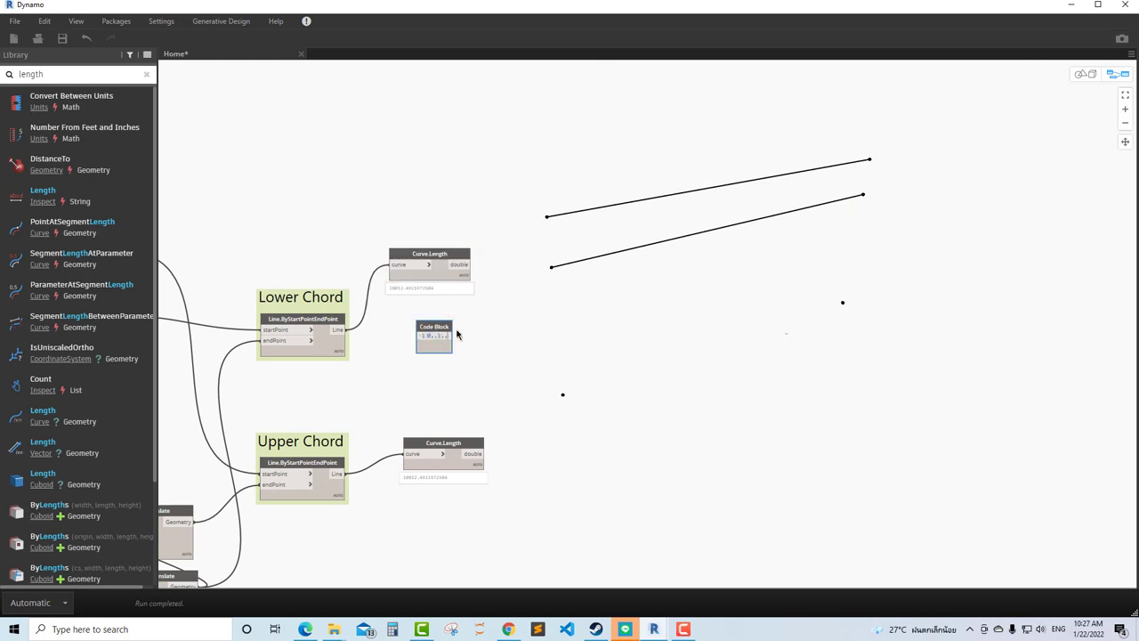
click(556, 355)
scroll(448, 357, up, 3)
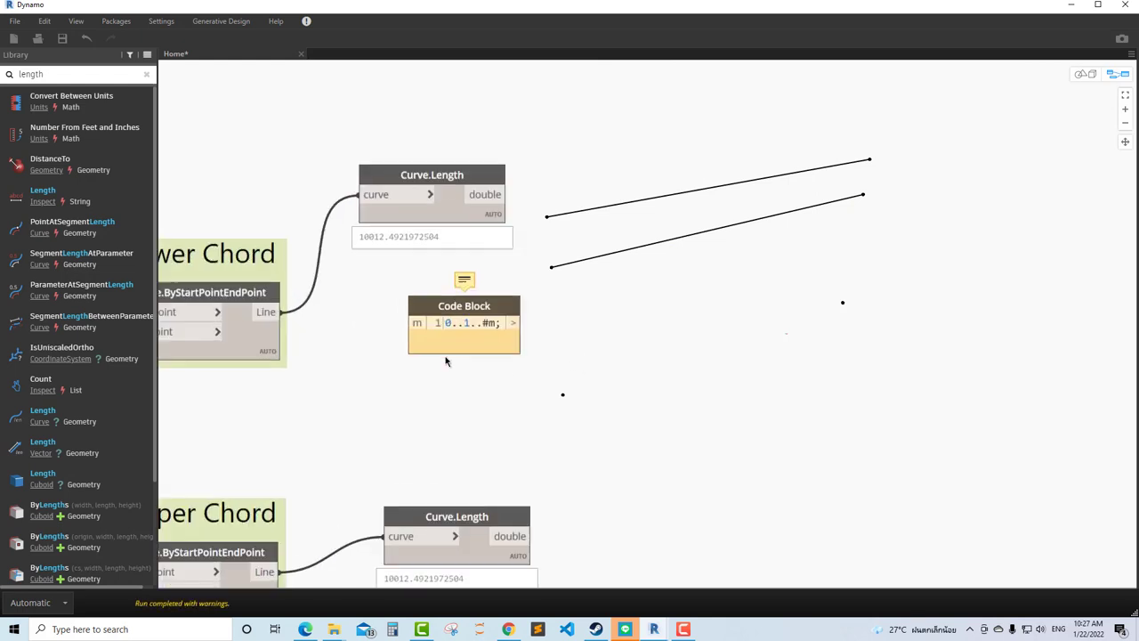
double_click(495, 323)
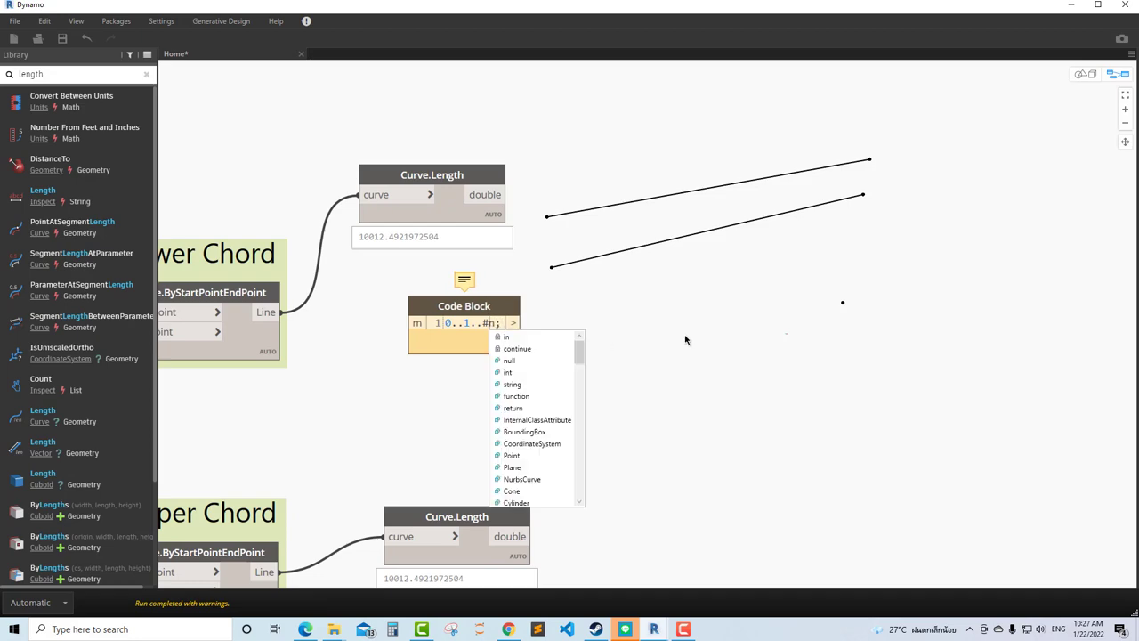
scroll(684, 347, down, 5)
middle_drag(373, 524, 430, 424)
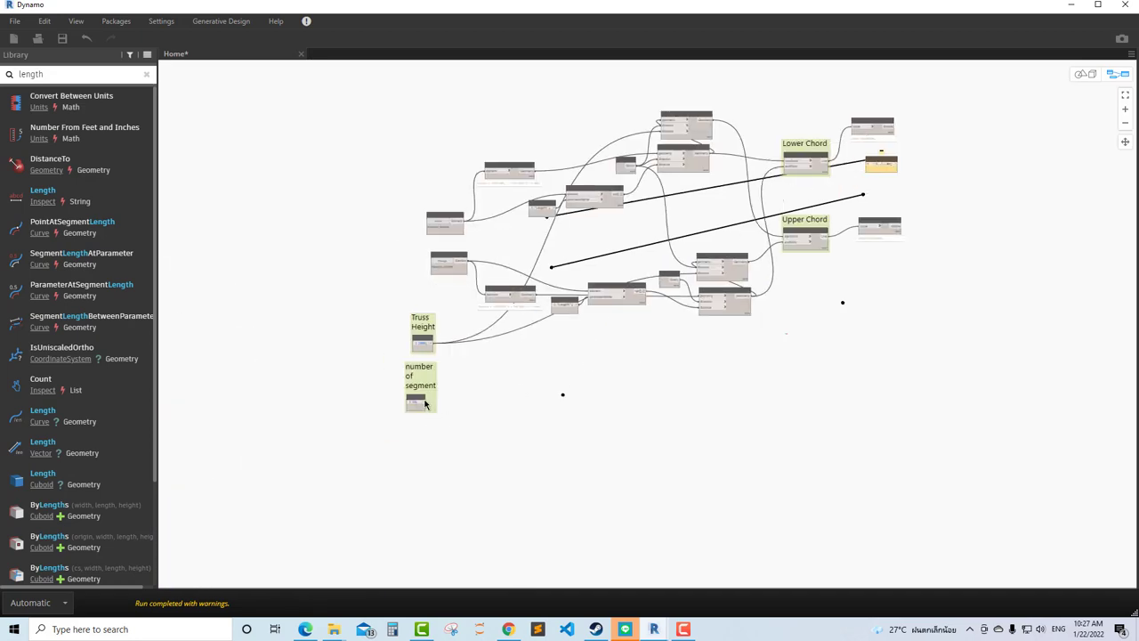
Feed the segment count of 10 into n and preview the ten values from 0 to 1.
scroll(884, 249, up, 3)
scroll(854, 214, up, 3)
scroll(562, 335, up, 3)
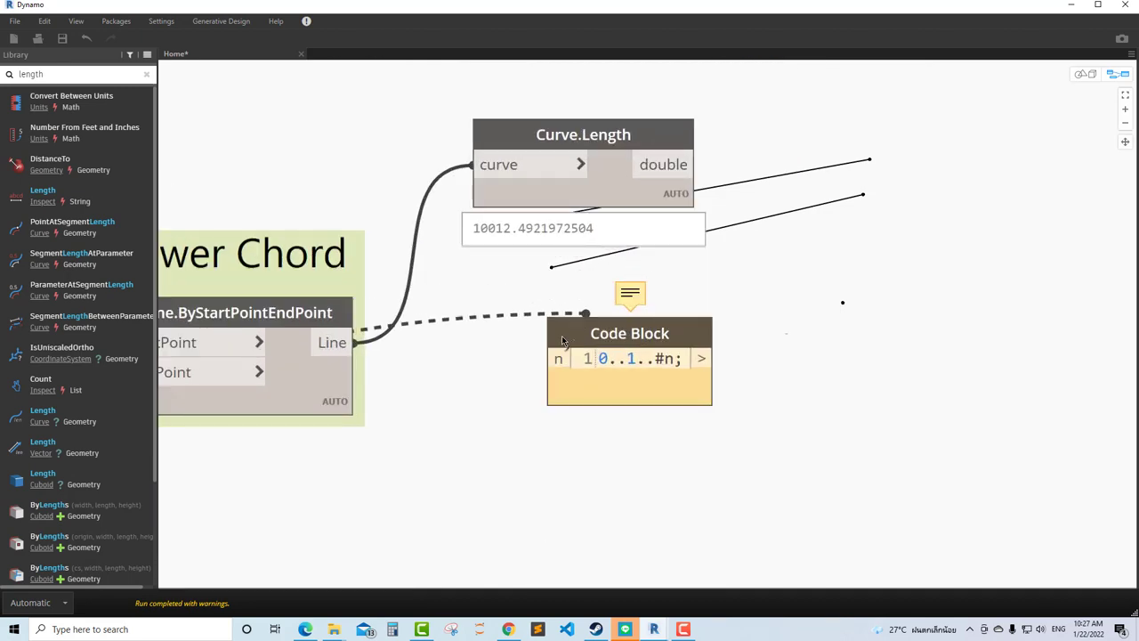
click(558, 357)
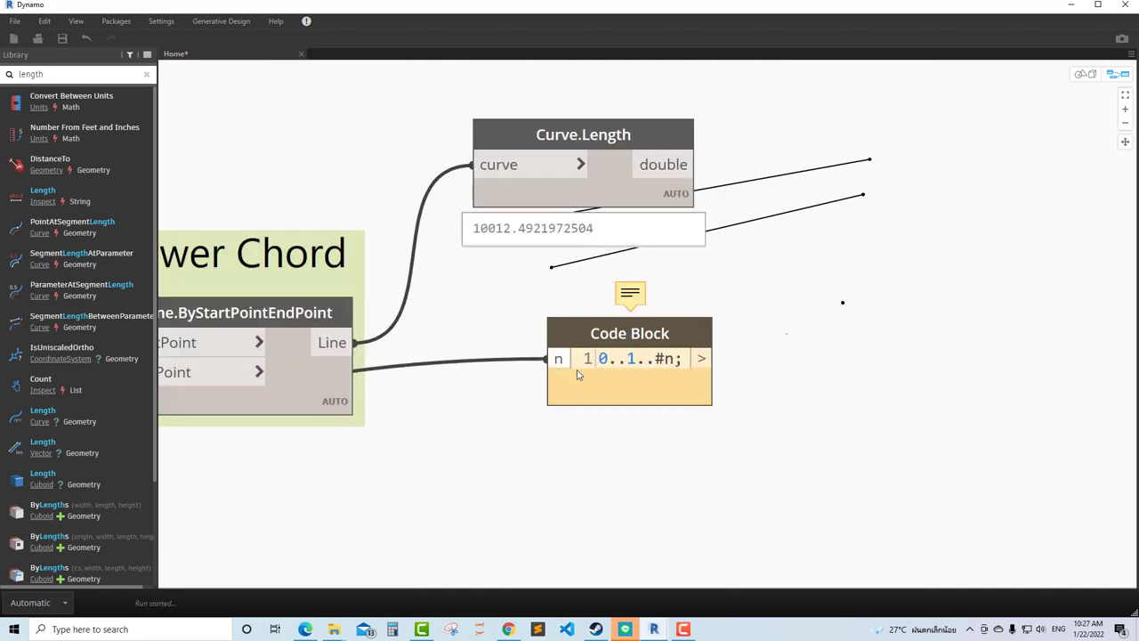
click(692, 405)
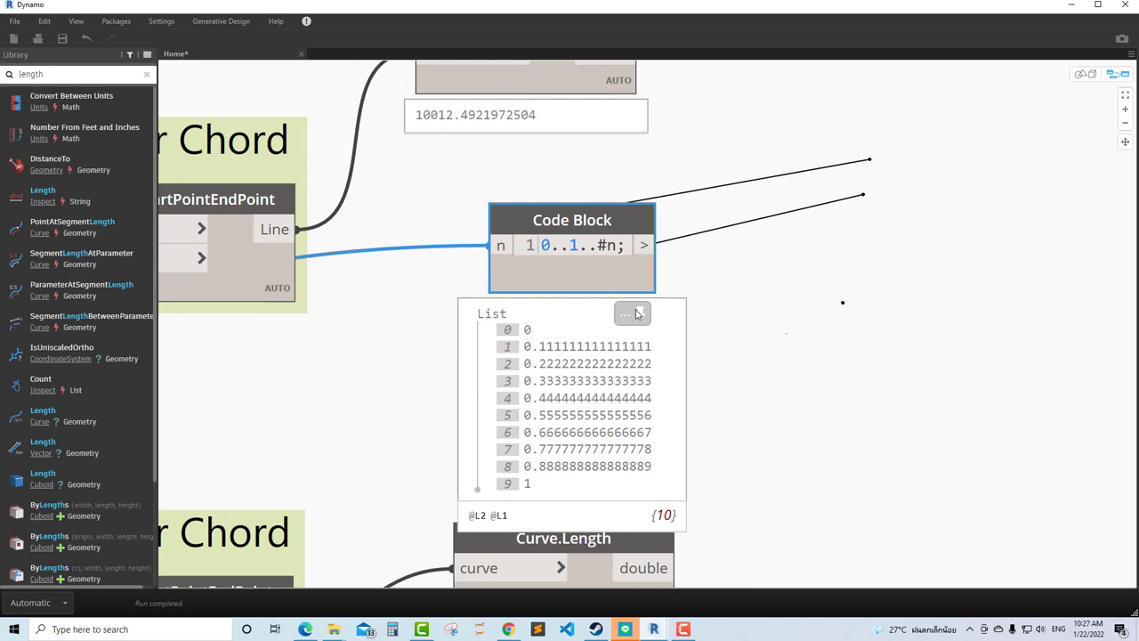
scroll(787, 353, down, 2)
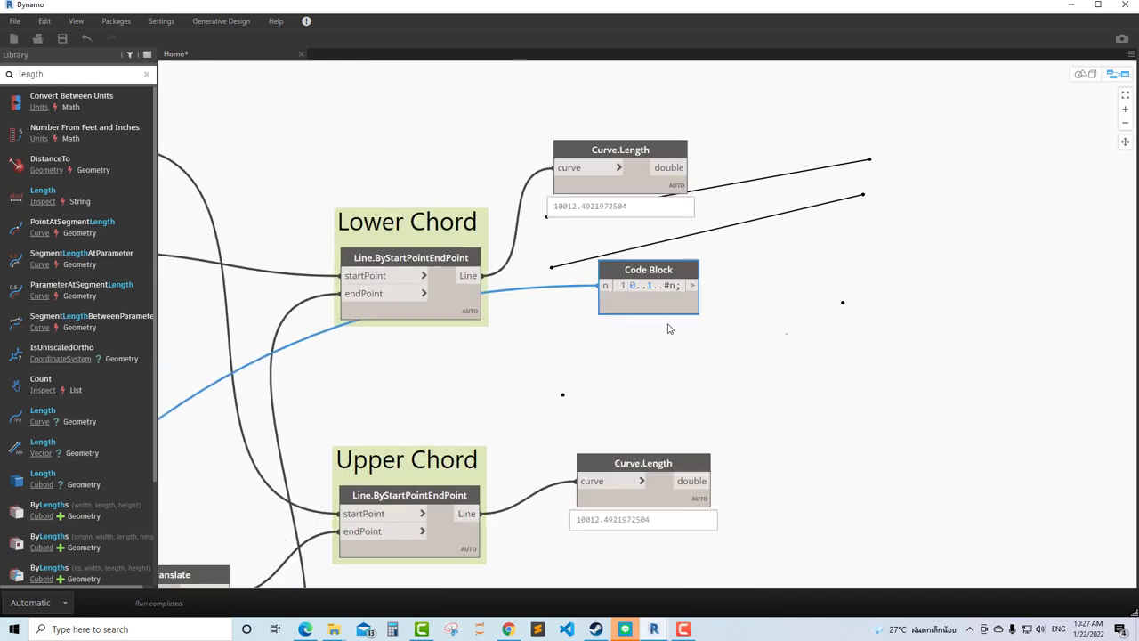
click(757, 369)
click(5, 75)
text(curve poi)
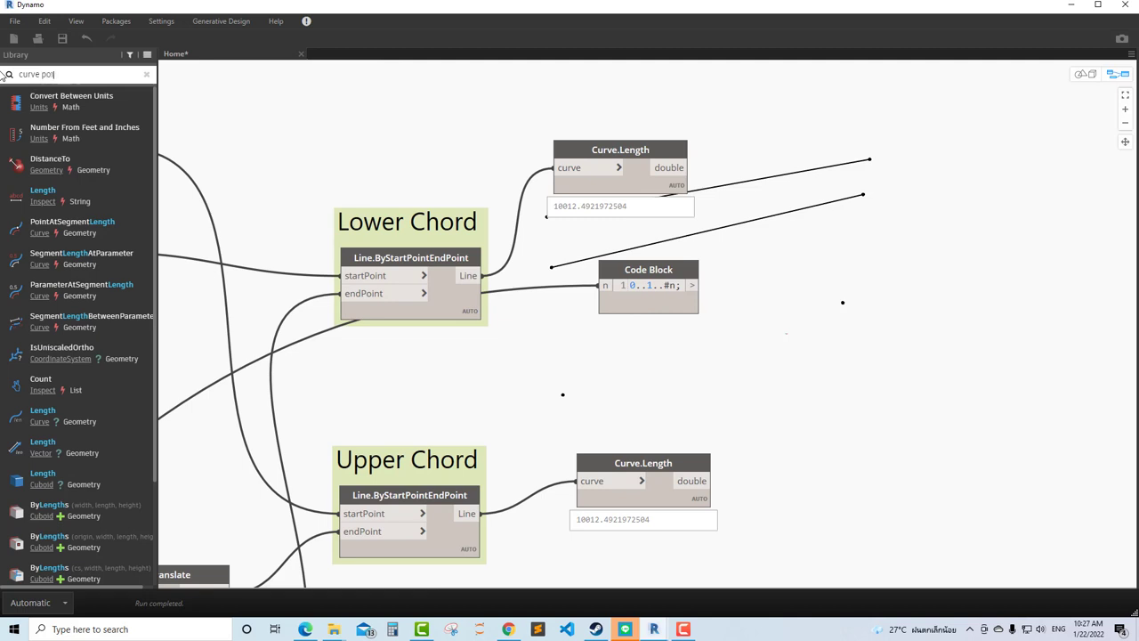
Search 'point' and place a Curve.PointAtParameter node beside the code block.
text(nt)
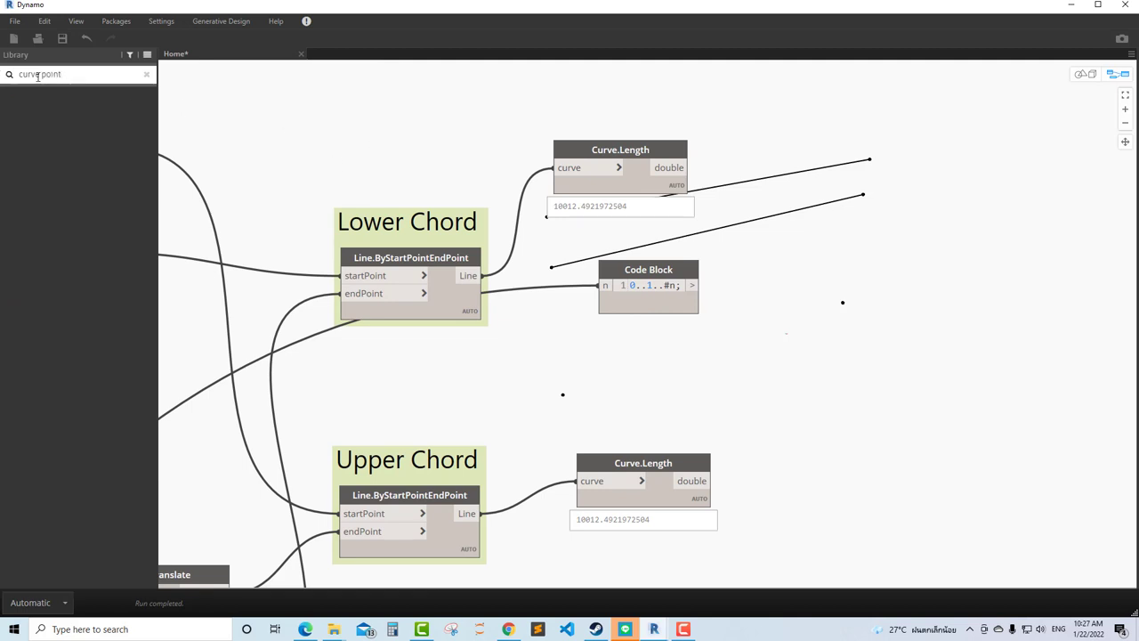
click(3, 75)
text(p)
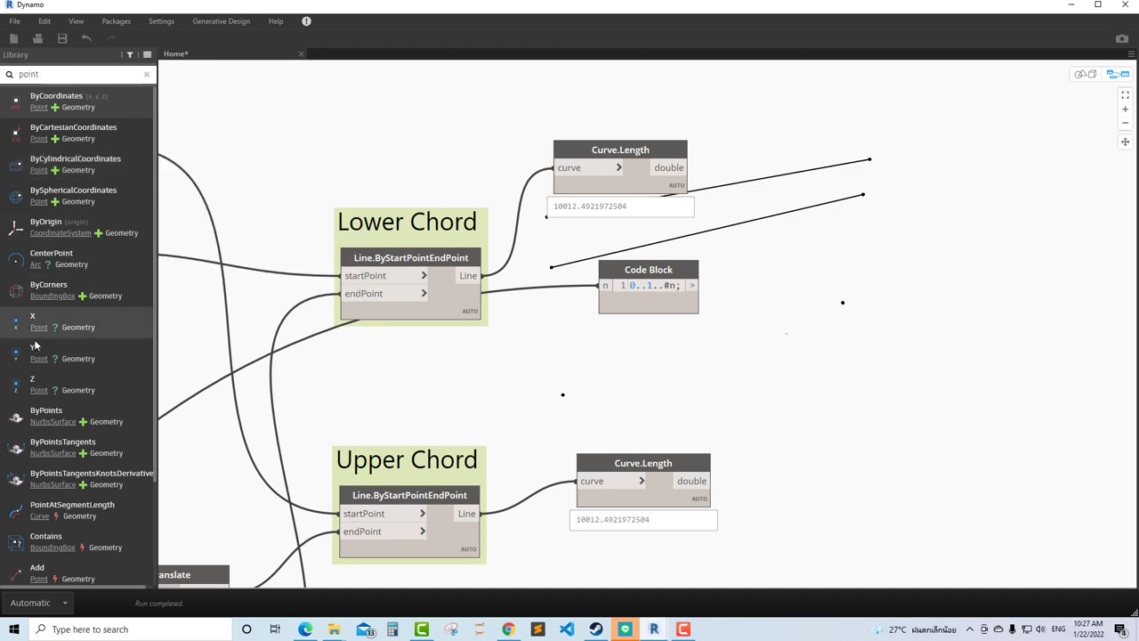
scroll(116, 500, down, 3)
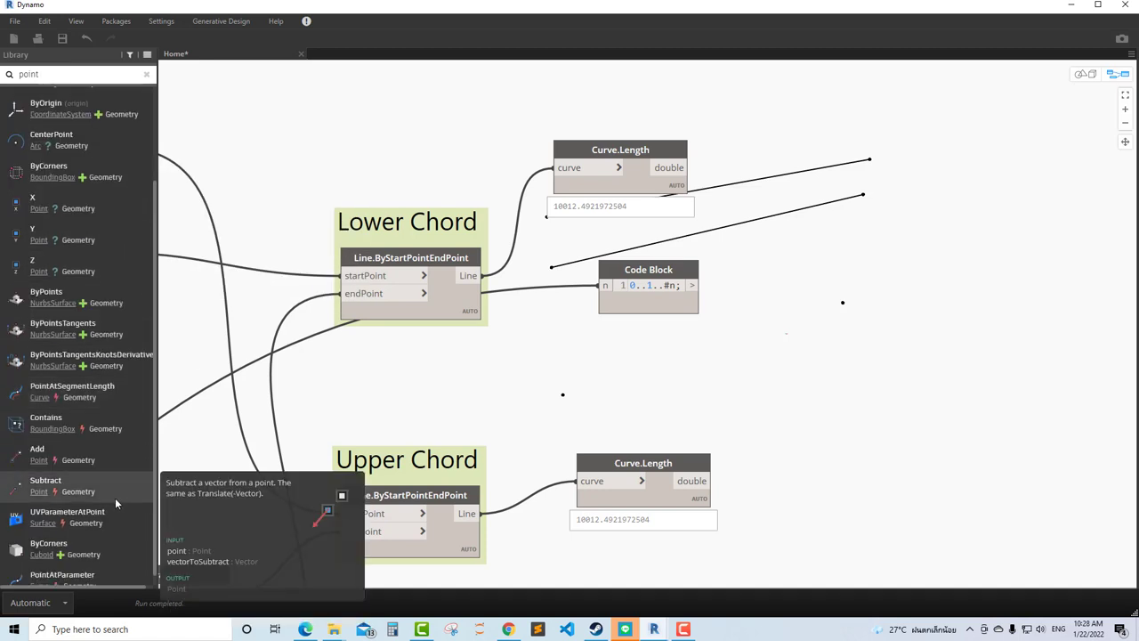
click(62, 574)
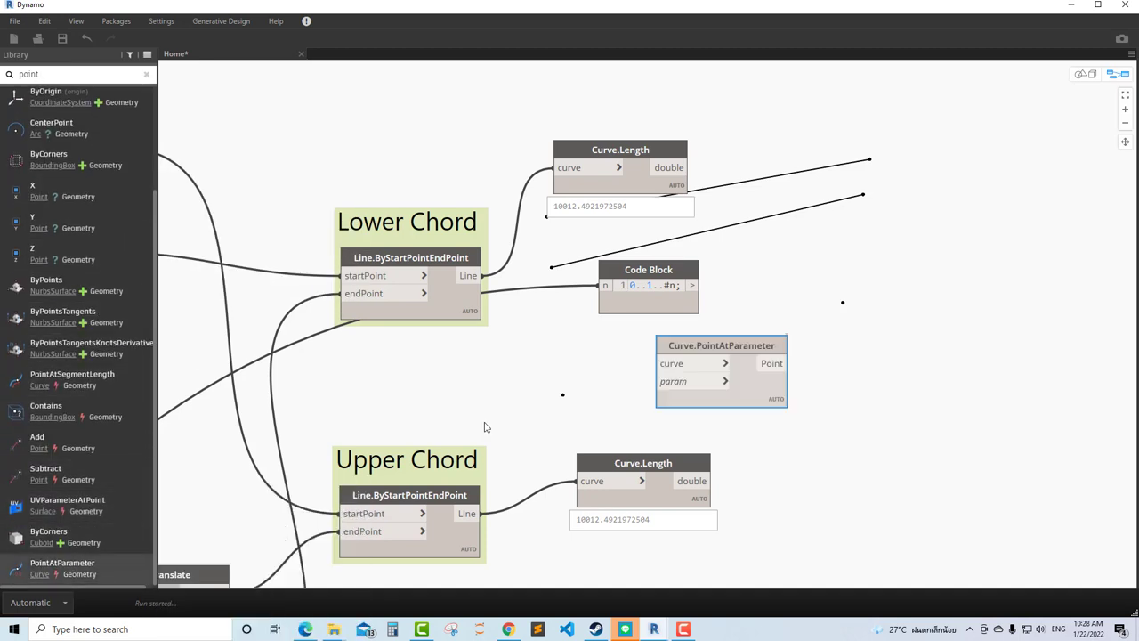
middle_drag(777, 328, 464, 357)
drag(465, 358, 583, 256)
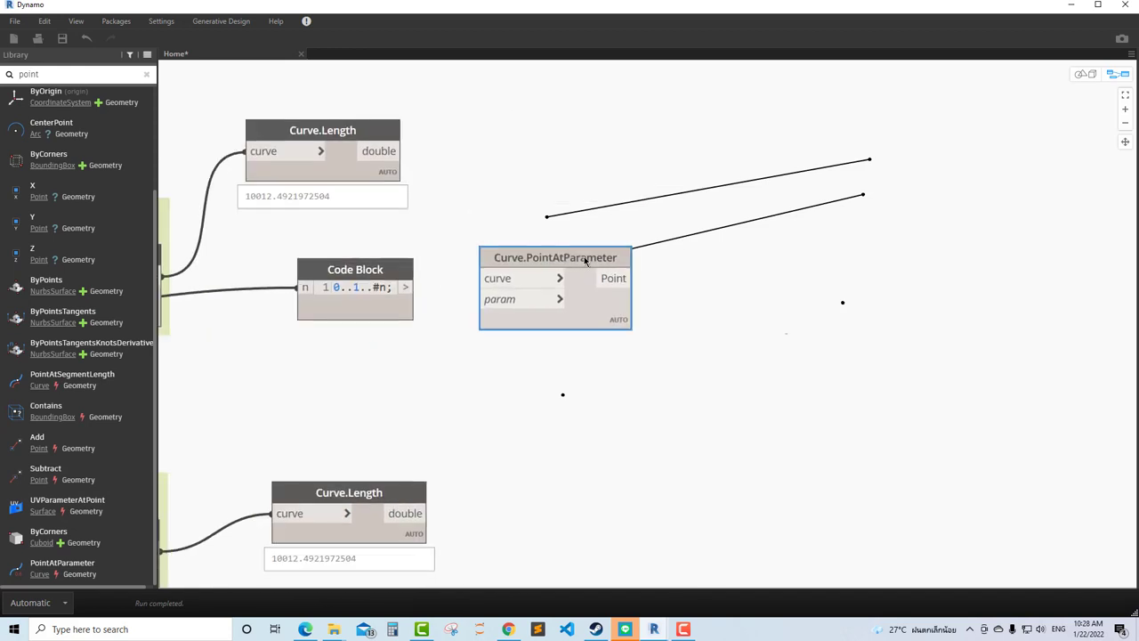
scroll(592, 351, down, 3)
Wire the Lower Chord Line and the 0..1 parameter list into Curve.PointAtParameter.
mouse_move(263, 260)
mouse_down()
mouse_move(254, 269)
mouse_move(535, 301)
mouse_up()
click(532, 297)
drag(457, 303, 516, 310)
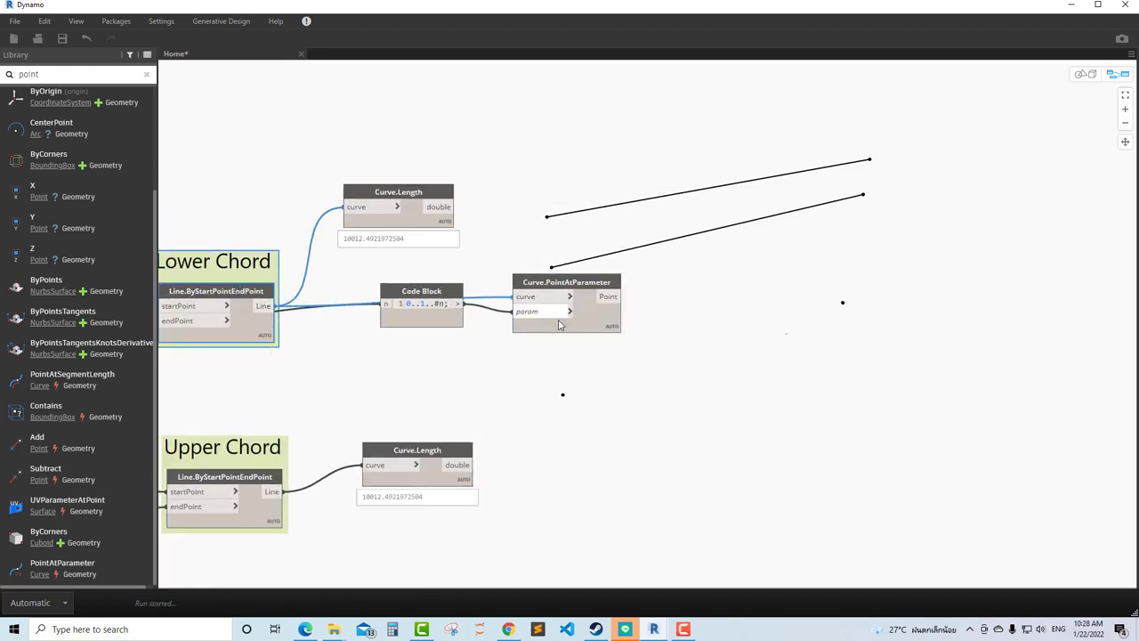
click(611, 345)
middle_drag(686, 381, 559, 378)
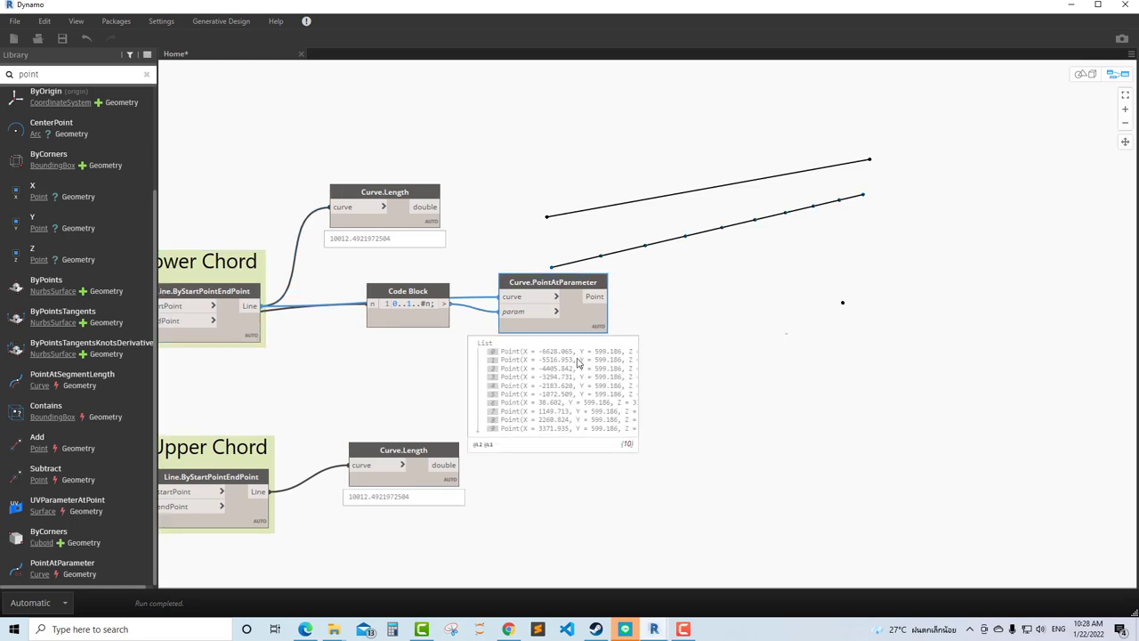
scroll(561, 378, up, 1)
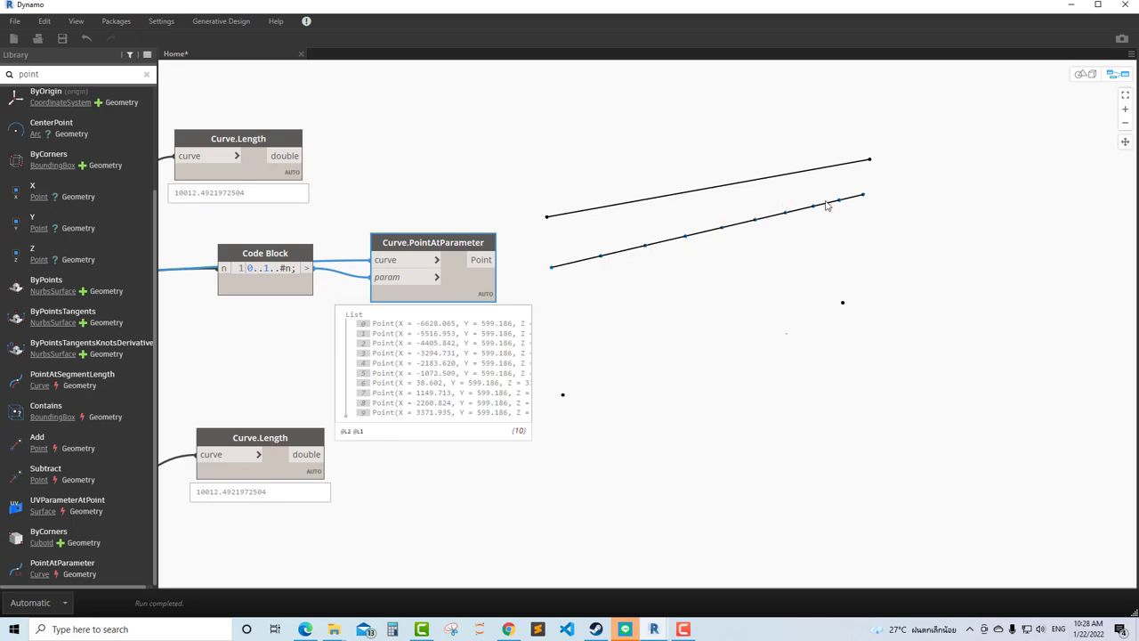
click(659, 320)
drag(476, 244, 516, 188)
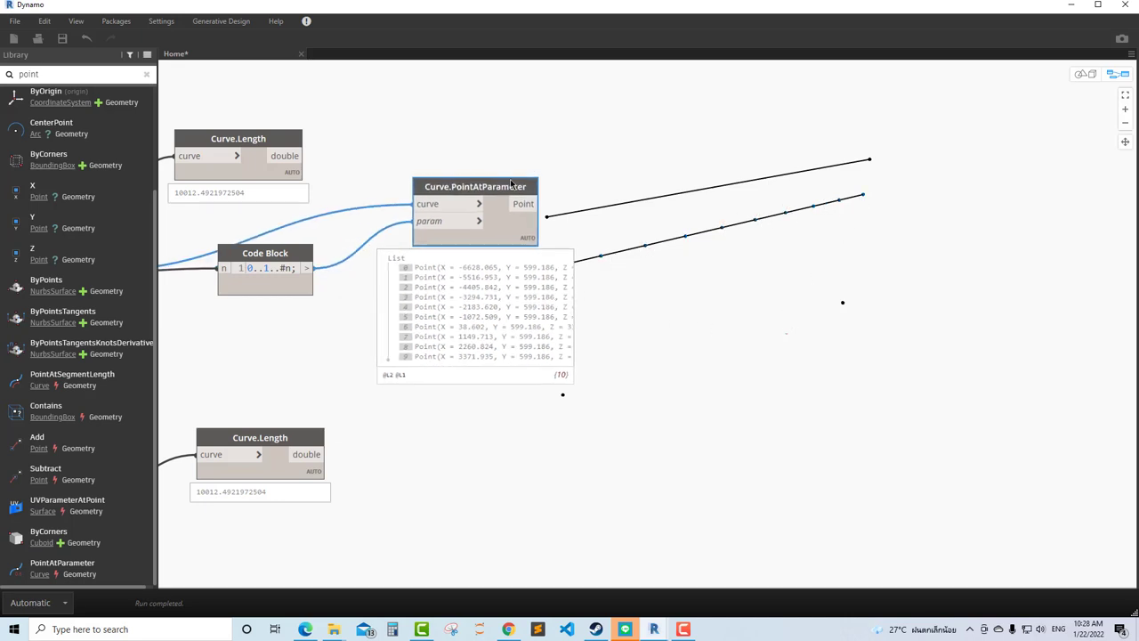
scroll(523, 178, down, 3)
Duplicate the Curve.PointAtParameter node and feed the Upper Chord Line into its curve input.
click(522, 178)
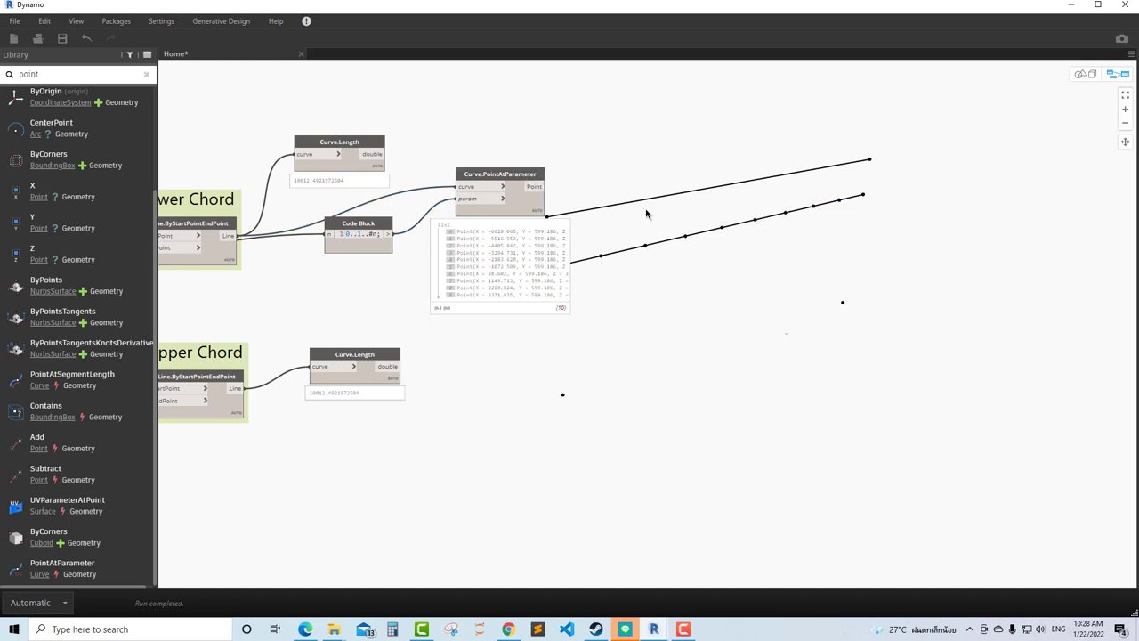
key(ctrl+c)
key(ctrl+v)
drag(578, 191, 472, 367)
click(387, 368)
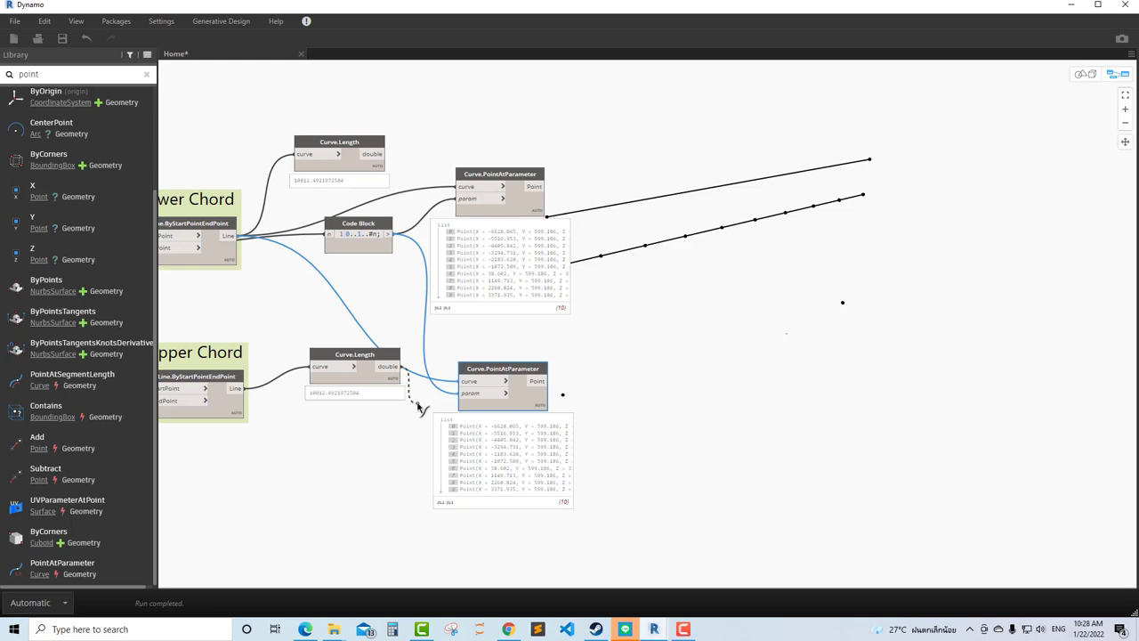
click(463, 380)
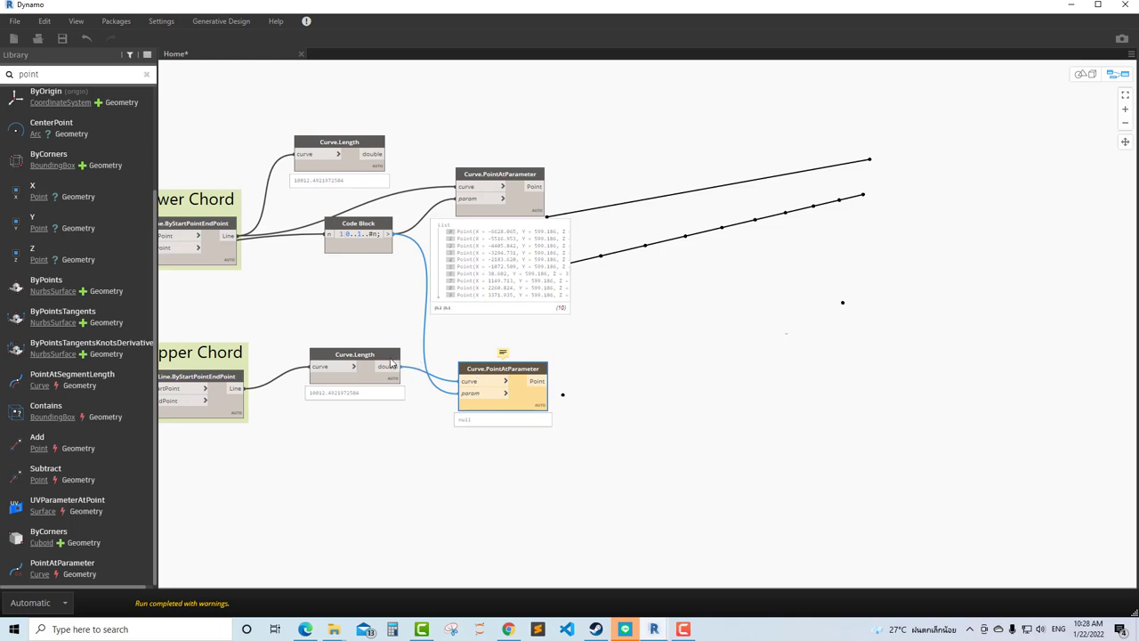
drag(390, 363, 350, 442)
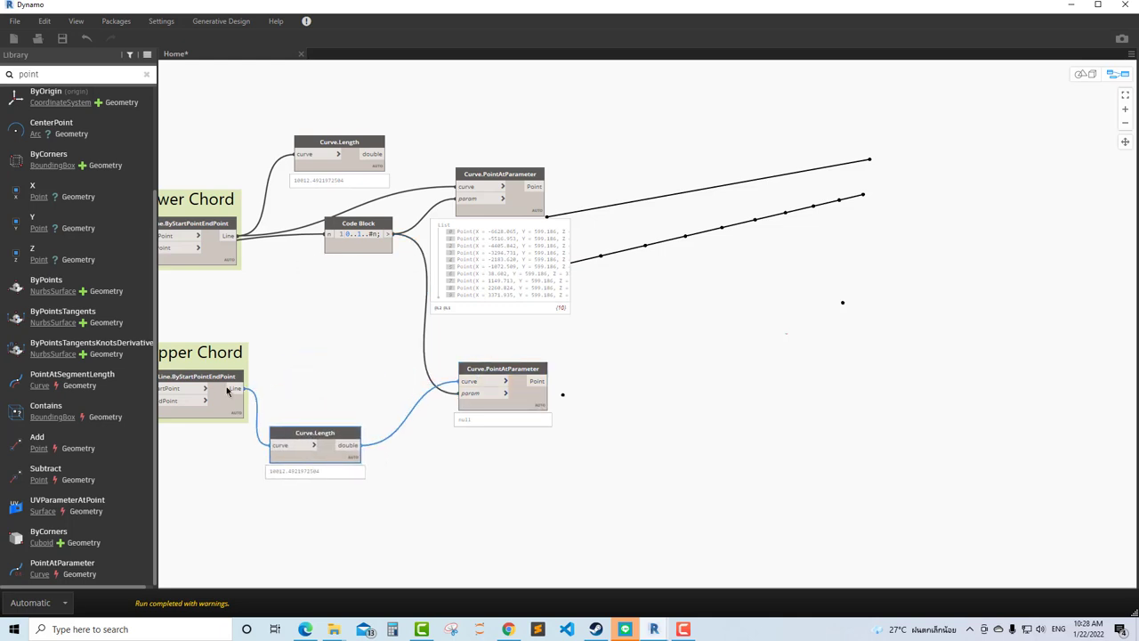
click(229, 389)
click(463, 381)
mouse_move(733, 390)
middle_down()
mouse_move(608, 389)
mouse_move(613, 373)
middle_up()
scroll(434, 366, up, 3)
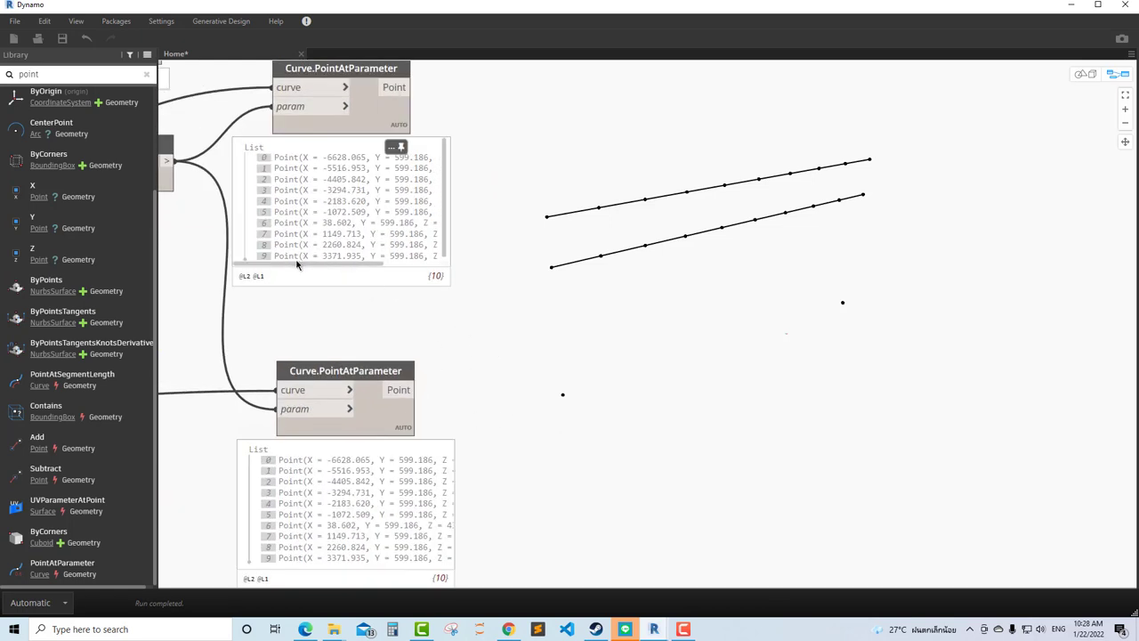
scroll(647, 359, down, 1)
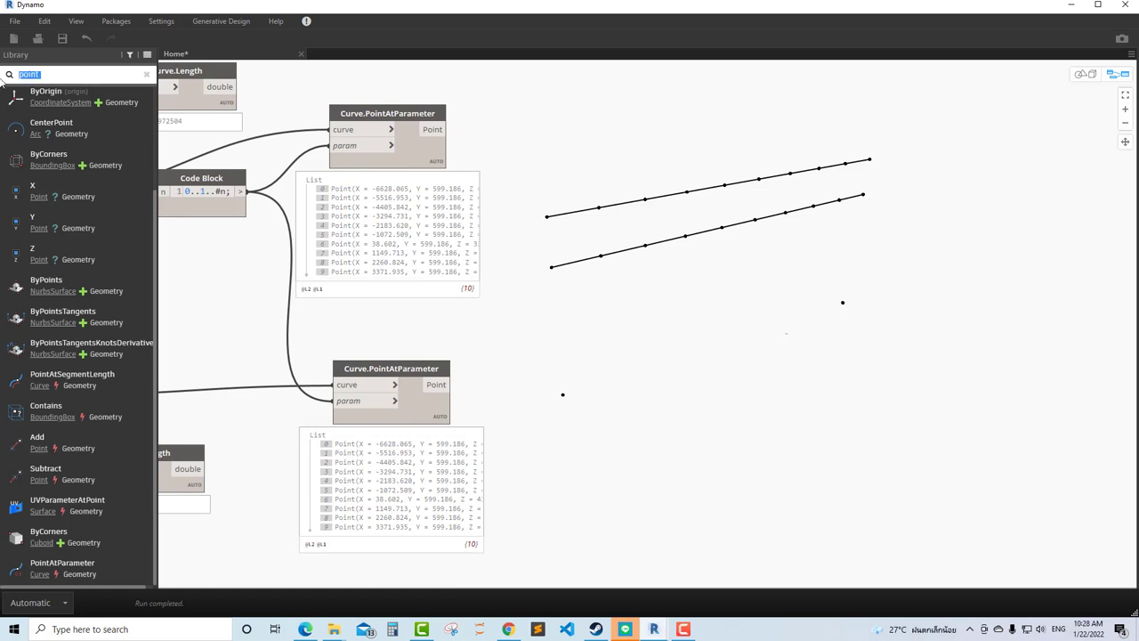
Add Line.ByStartPointEndPoint with upper chord points as starts and lower chord points as ends.
text(line)
click(93, 104)
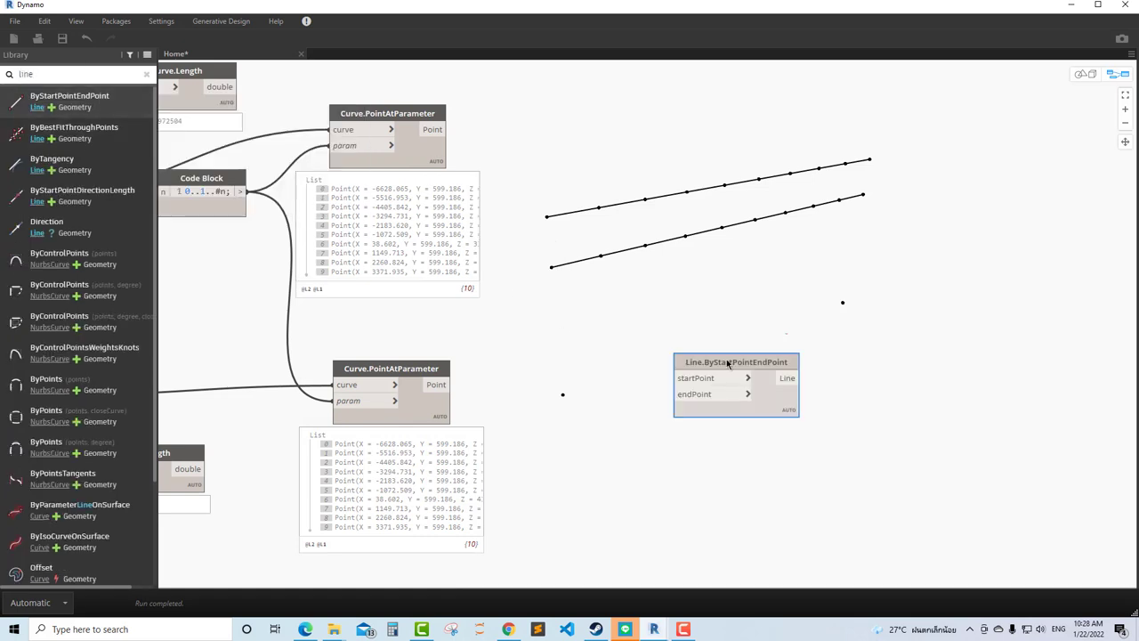
drag(736, 360, 608, 186)
drag(438, 131, 546, 202)
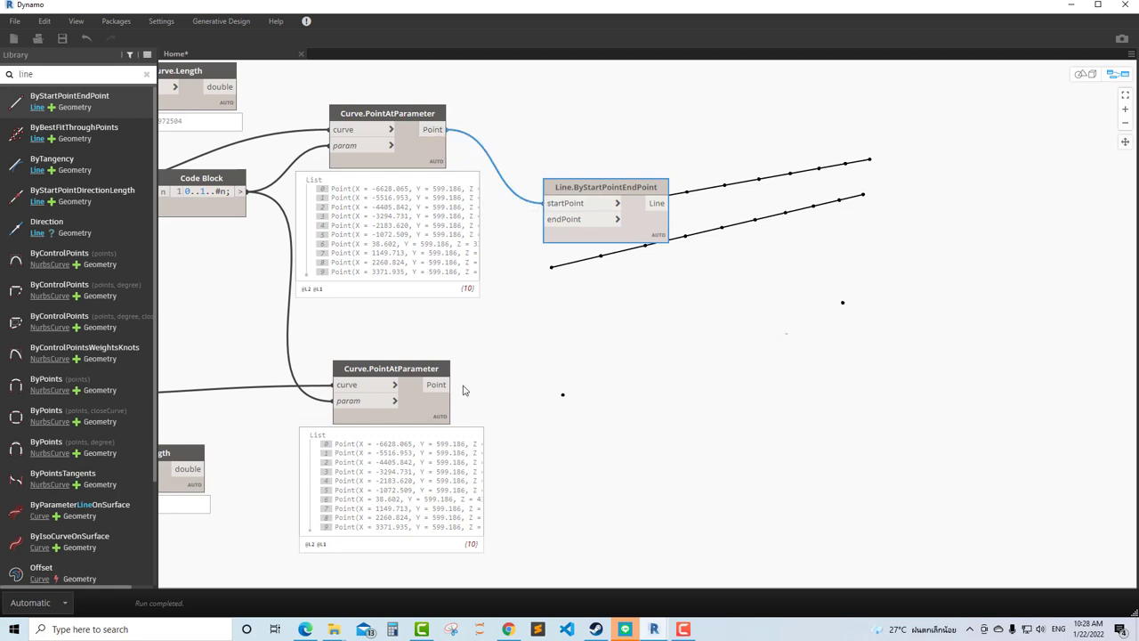
drag(440, 384, 546, 219)
middle_drag(756, 335, 643, 321)
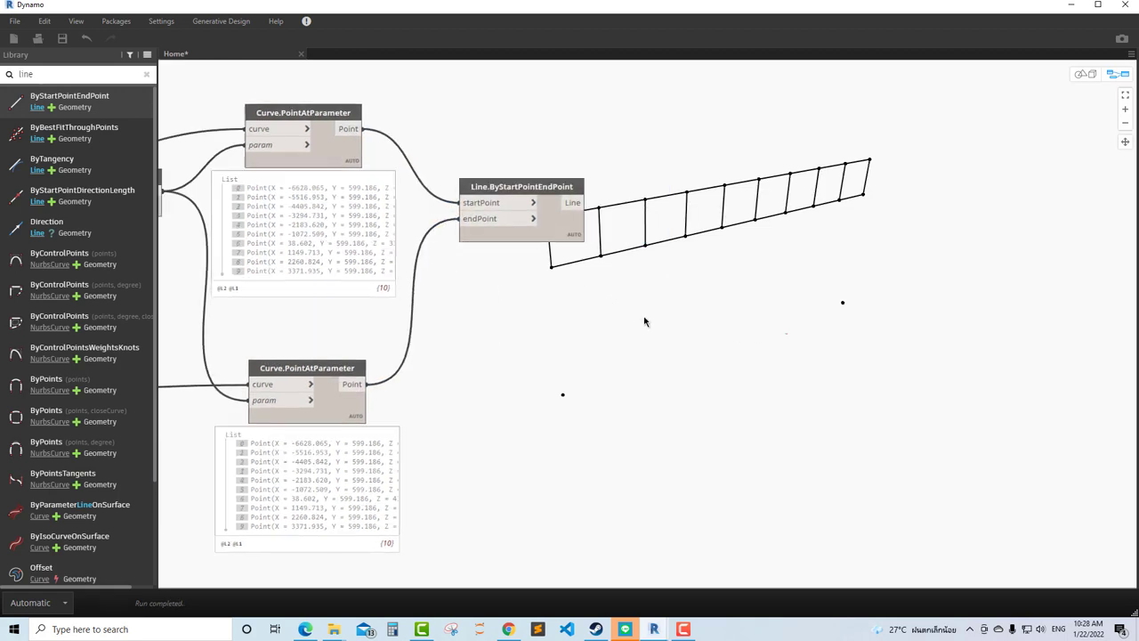
Orbit the 3D preview to a level view of the ladder truss.
click(1082, 75)
click(1125, 159)
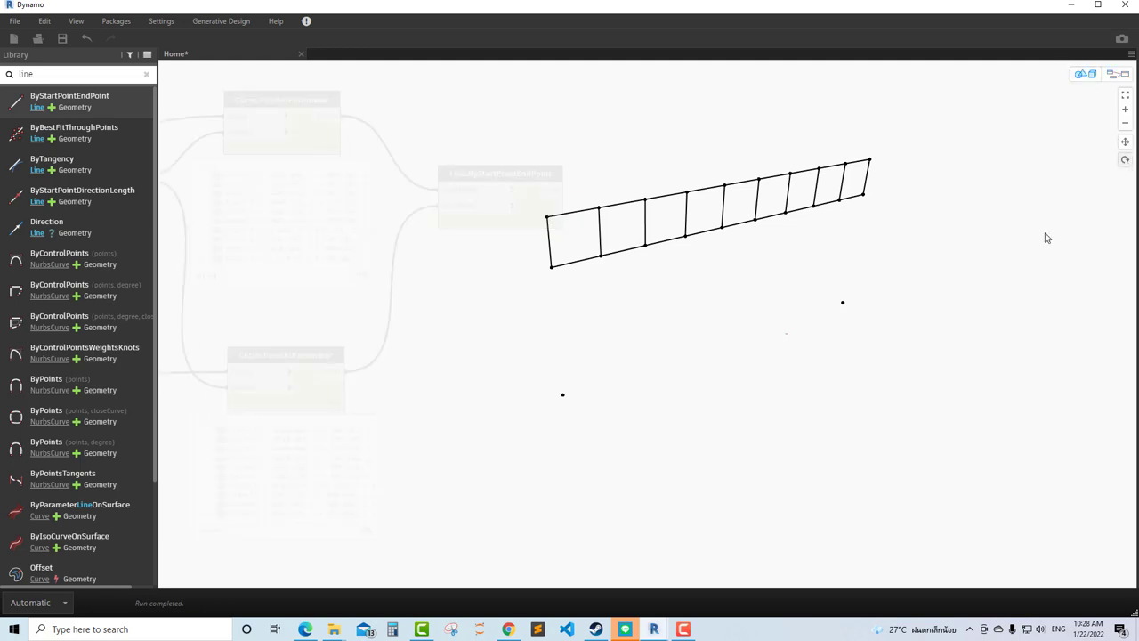
mouse_move(1045, 236)
mouse_down()
mouse_move(910, 270)
mouse_move(922, 272)
mouse_up()
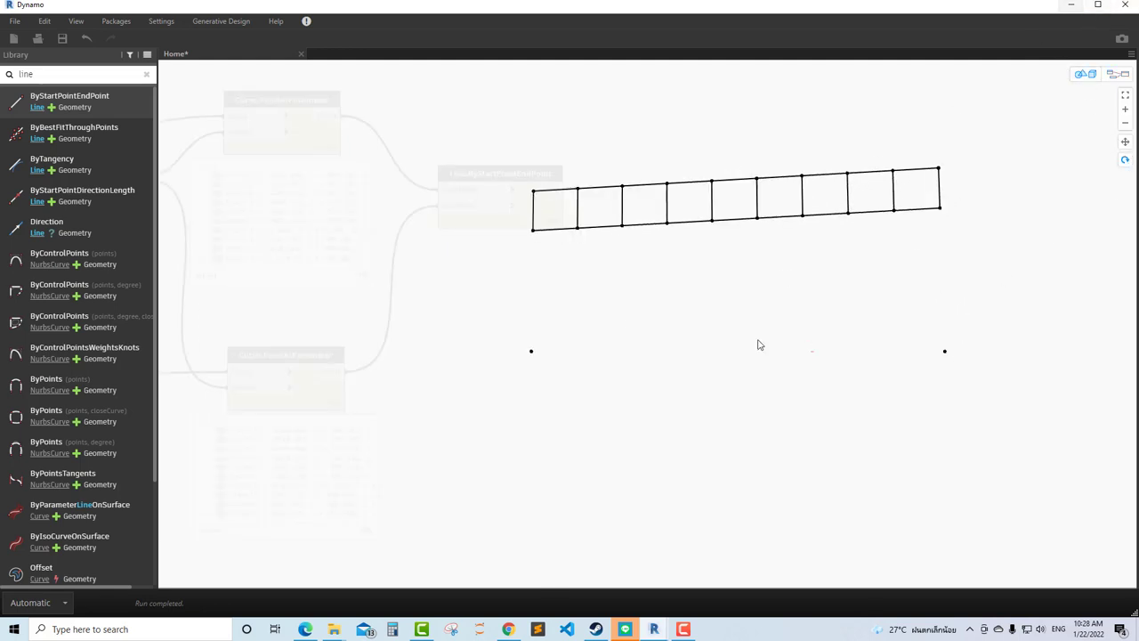
drag(757, 343, 782, 367)
Turn off Dynamo's background 3D preview and view the Revit model from the FRONT.
click(1070, 6)
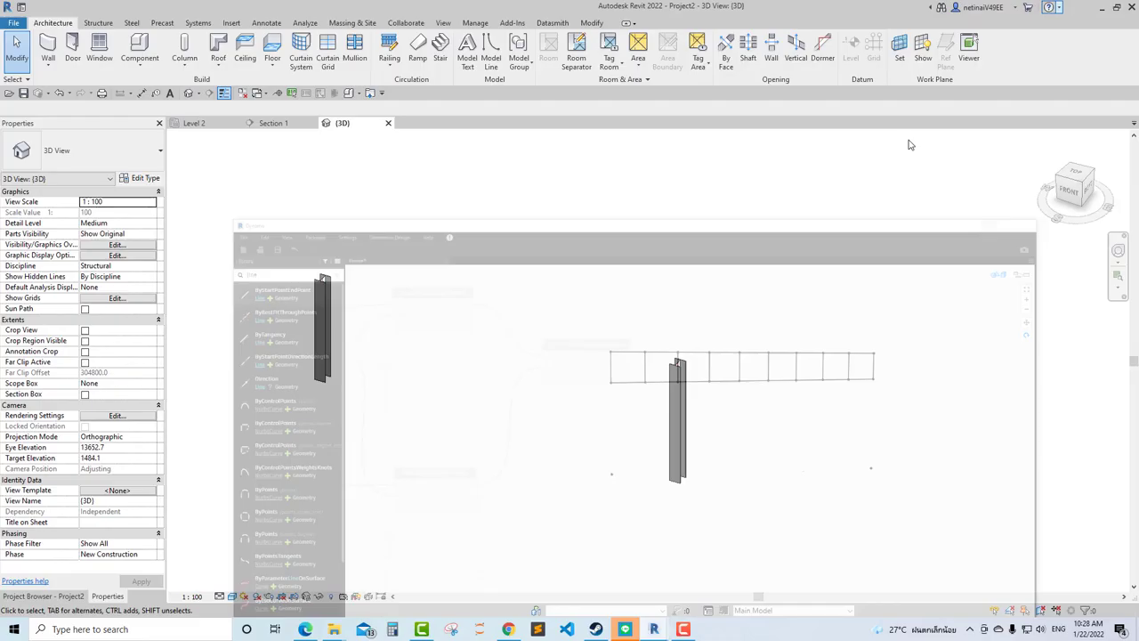
key(alt+Tab)
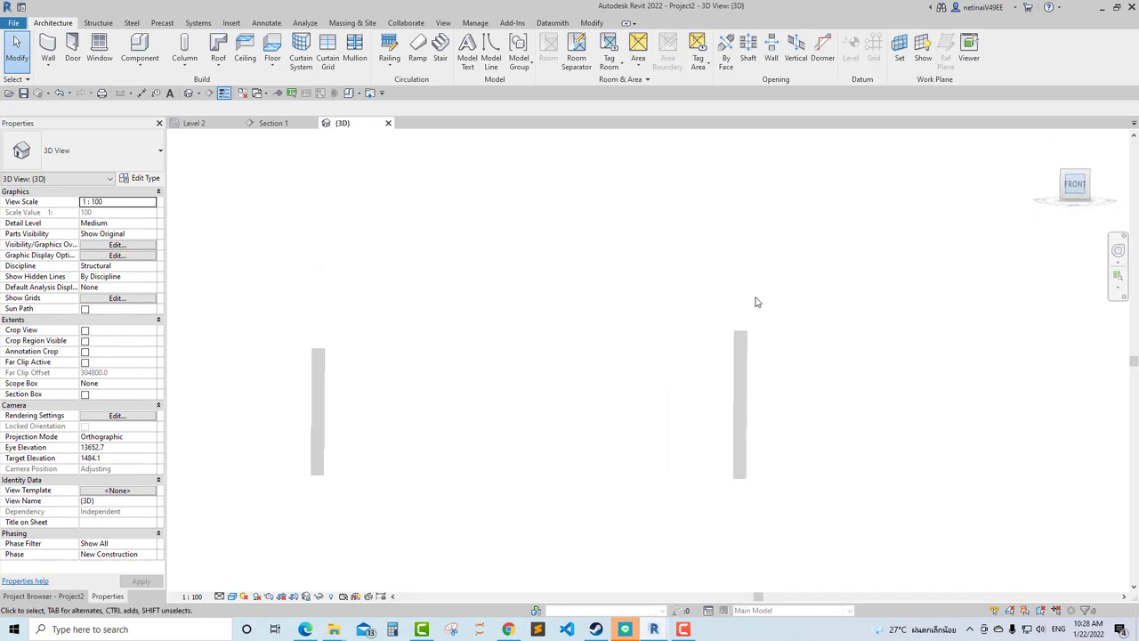
click(78, 22)
mouse_move(71, 96)
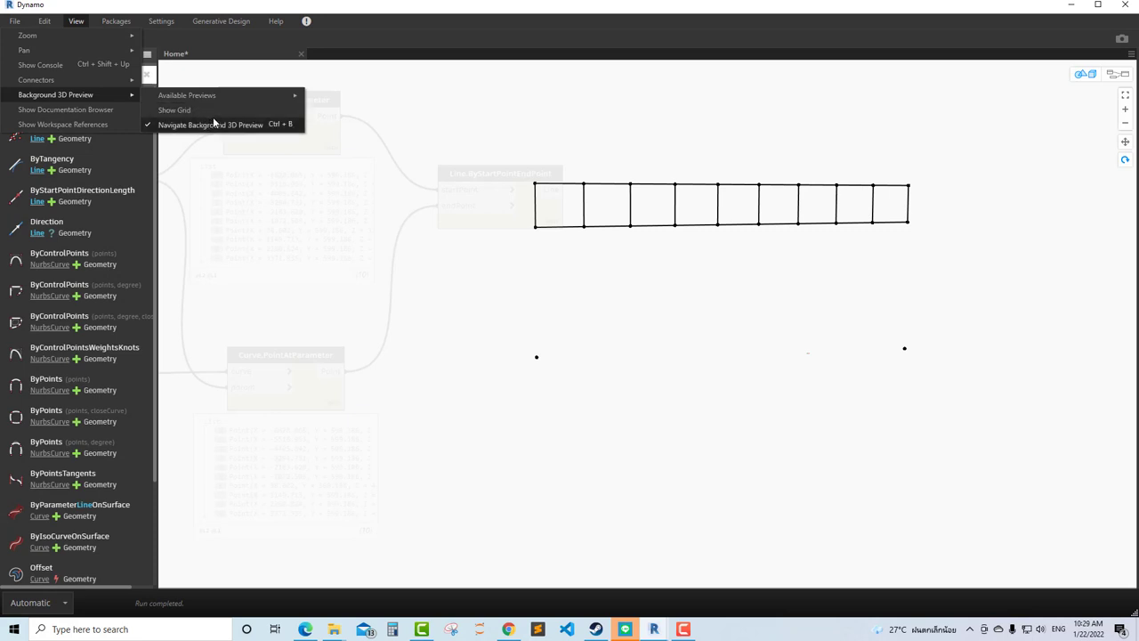
mouse_move(187, 95)
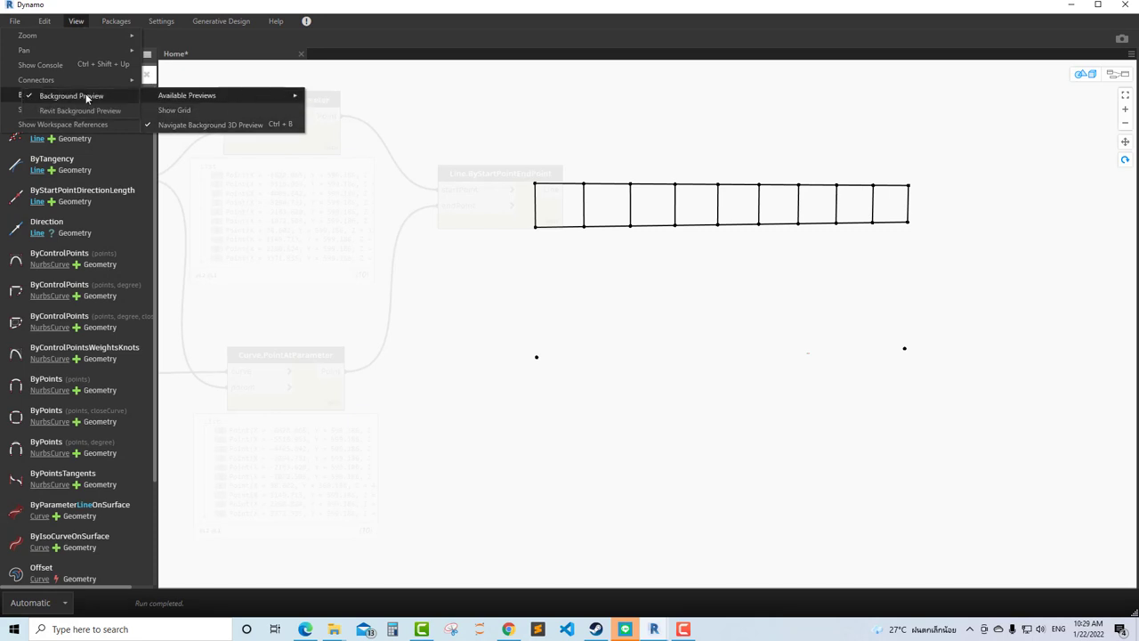
click(78, 109)
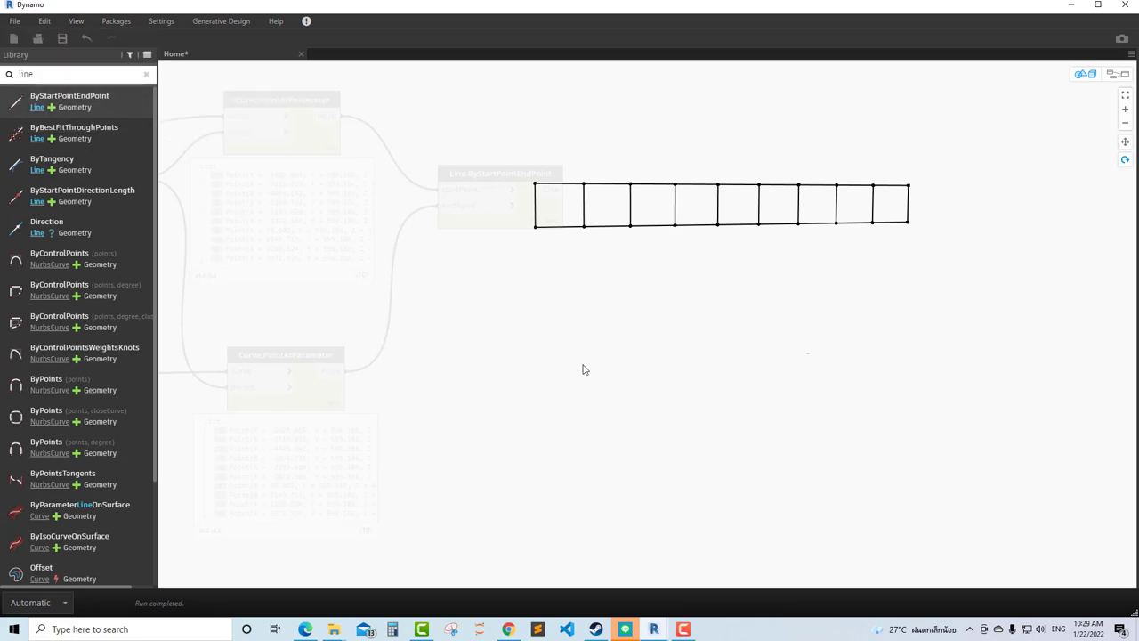
click(1071, 4)
click(1075, 189)
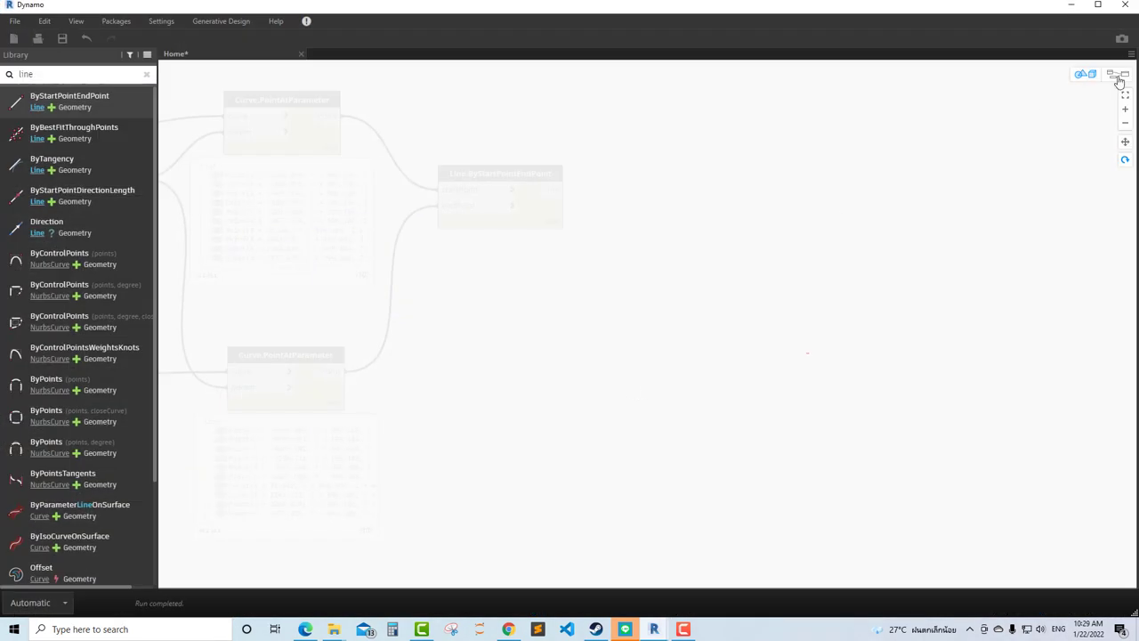
Re-enable Background Preview under View > Background 3D Preview.
click(1118, 79)
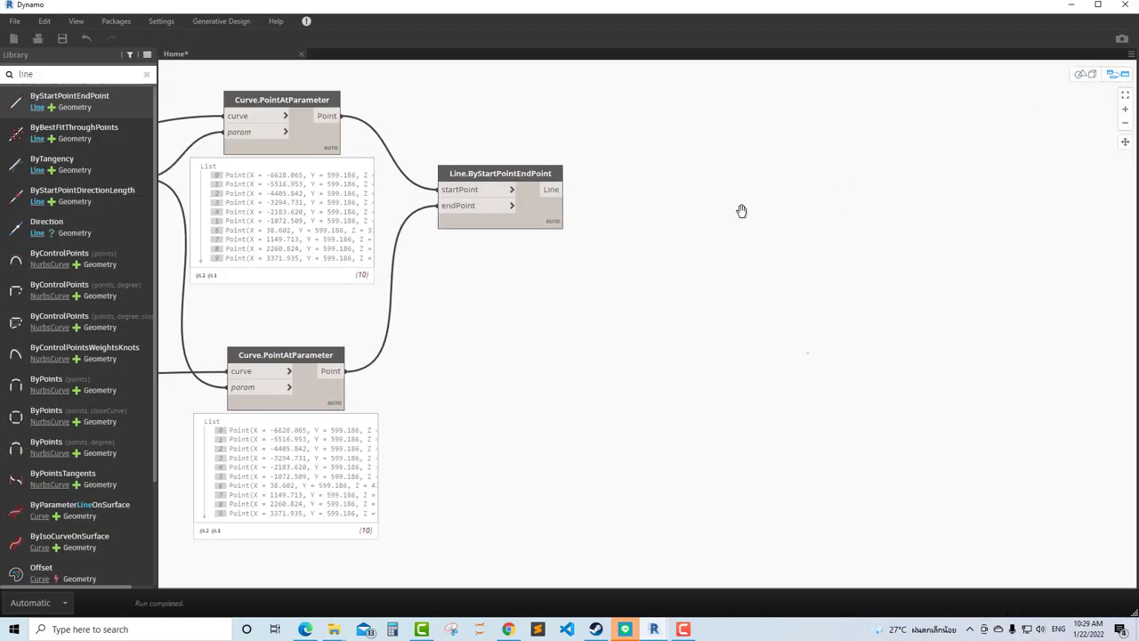
scroll(623, 295, down, 3)
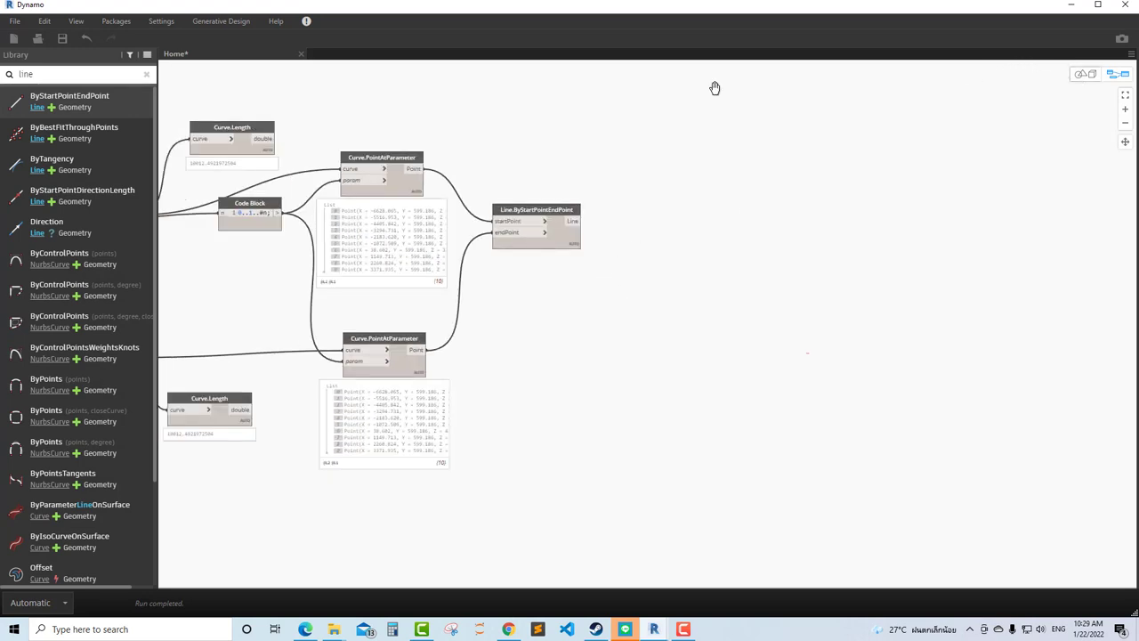
click(78, 21)
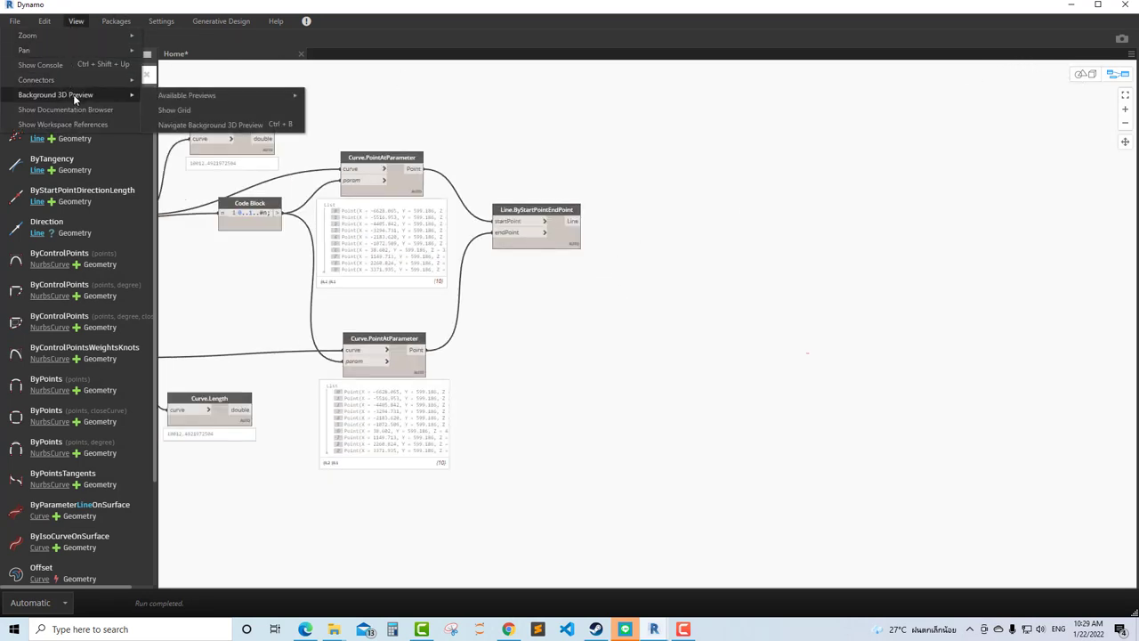
mouse_move(56, 94)
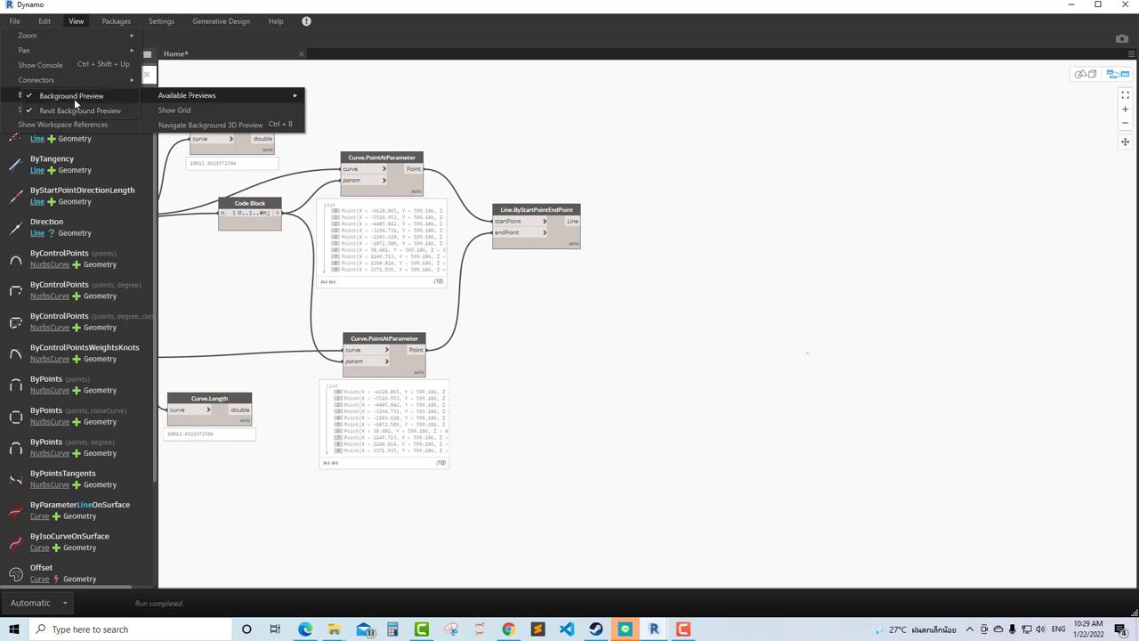
click(74, 96)
click(77, 20)
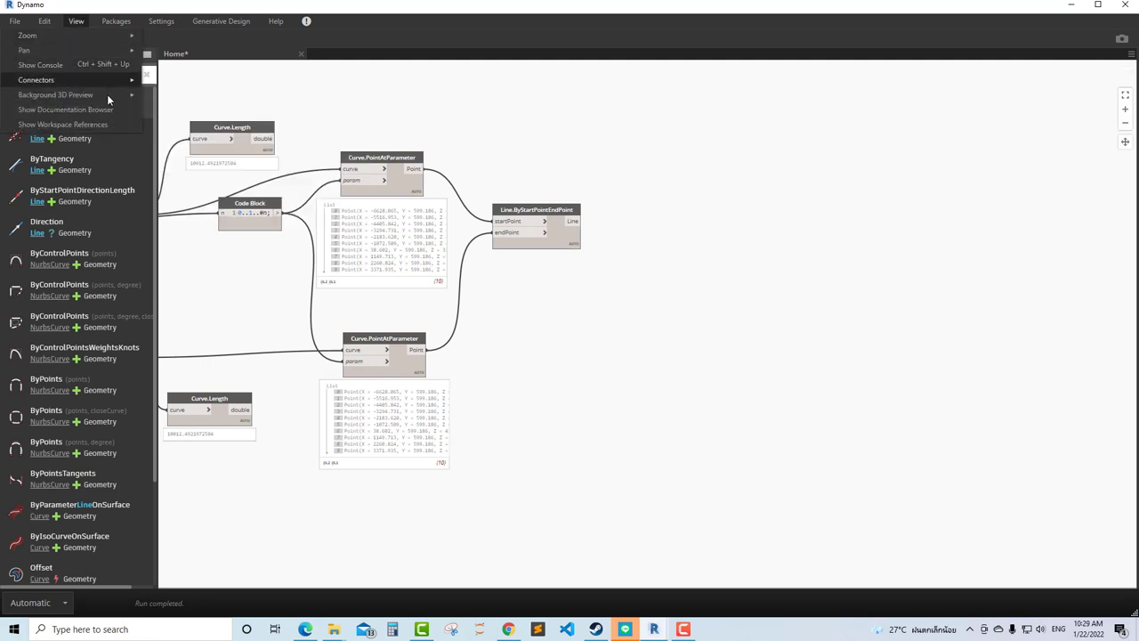
click(204, 125)
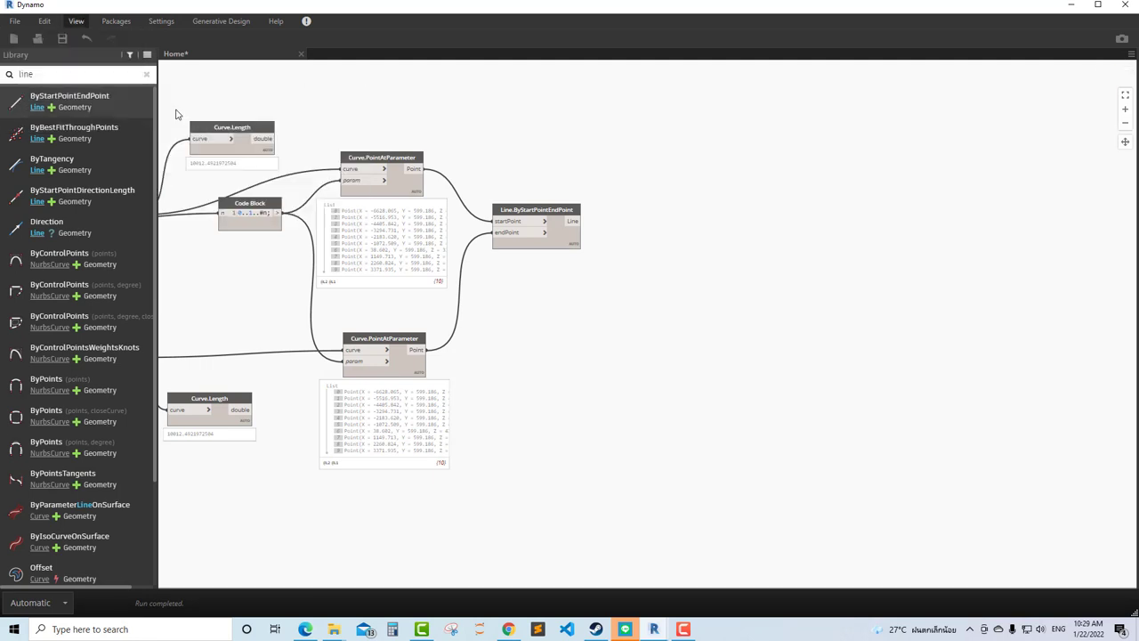
Zoom the 3D preview to fit the truss, then nudge the line node up in the graph.
click(1084, 74)
click(1125, 94)
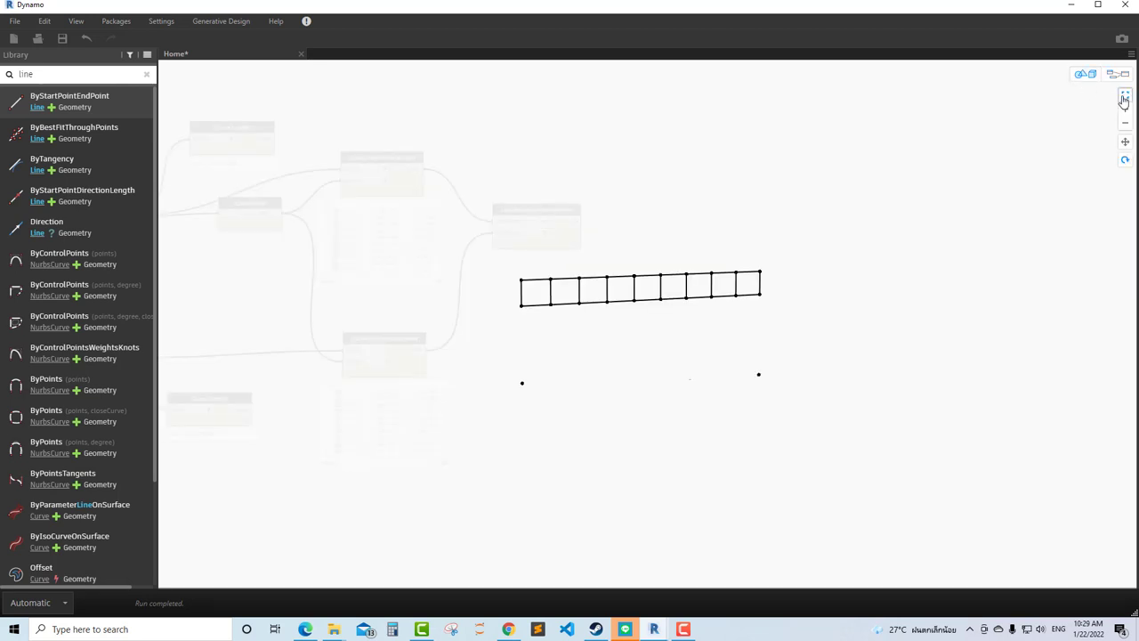
click(1119, 73)
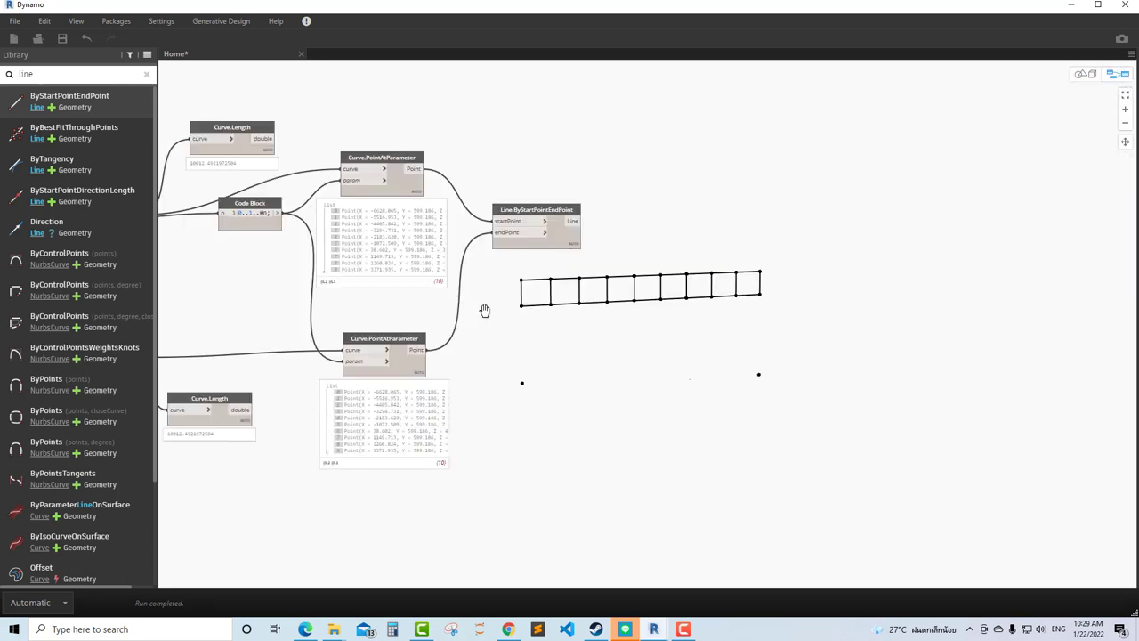
scroll(484, 310, up, 2)
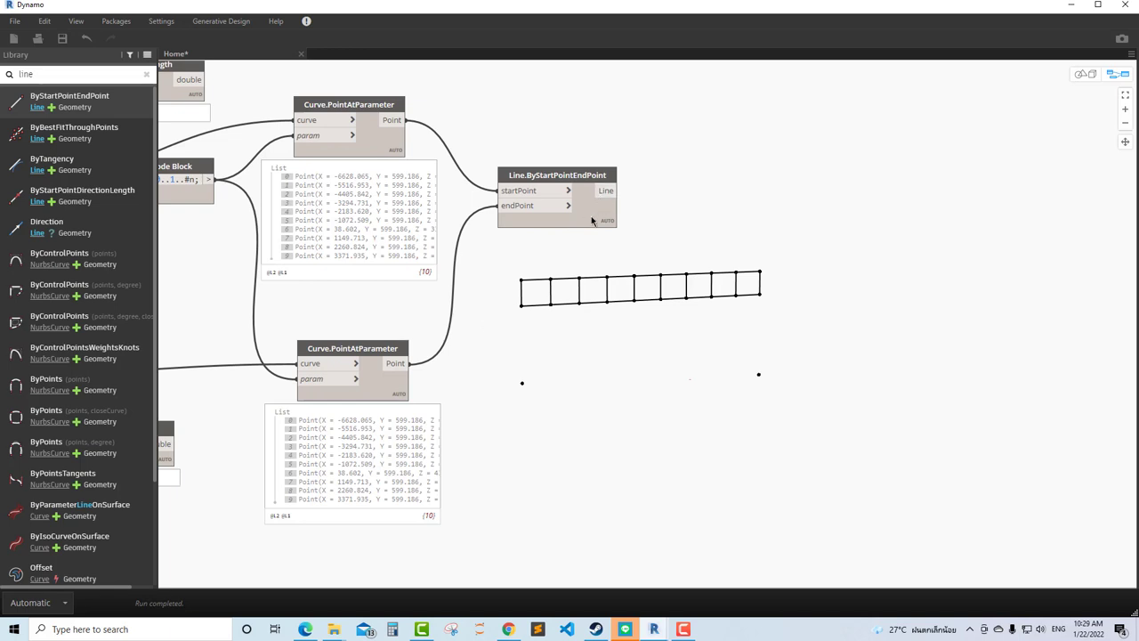
click(372, 148)
click(645, 168)
drag(596, 218, 607, 180)
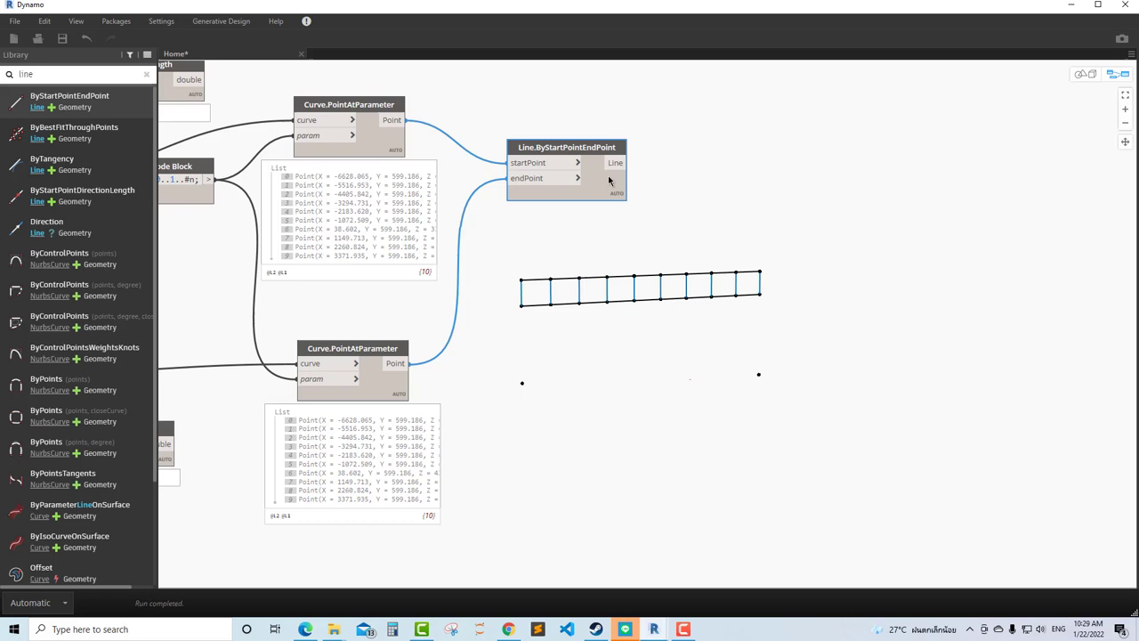
click(676, 185)
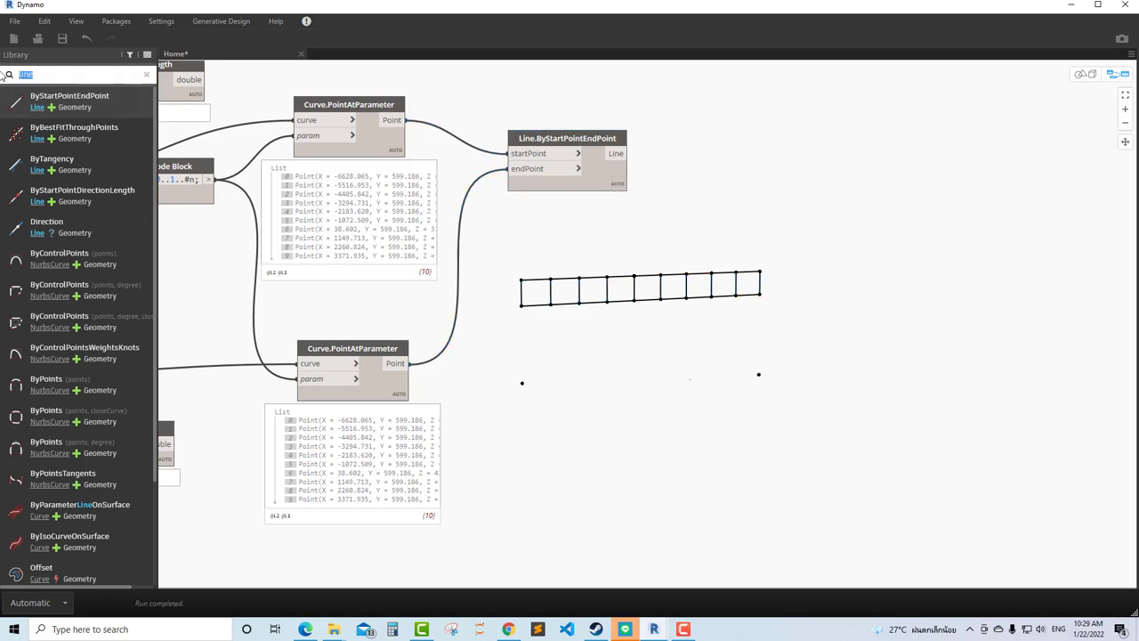
click(77, 74)
Add List.DropItems fed by the lower chord points with a Code Block amount of 1.
text(drop)
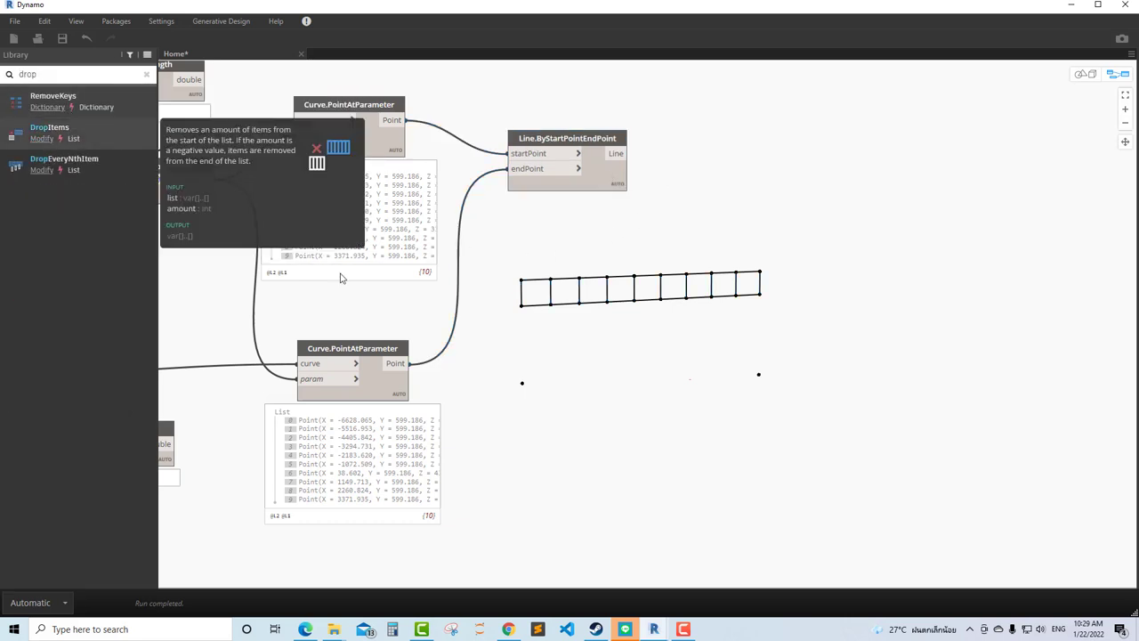
click(49, 127)
drag(653, 322, 546, 434)
mouse_move(402, 363)
mouse_down()
mouse_move(514, 433)
mouse_move(520, 450)
mouse_up()
double_click(491, 458)
text(1)
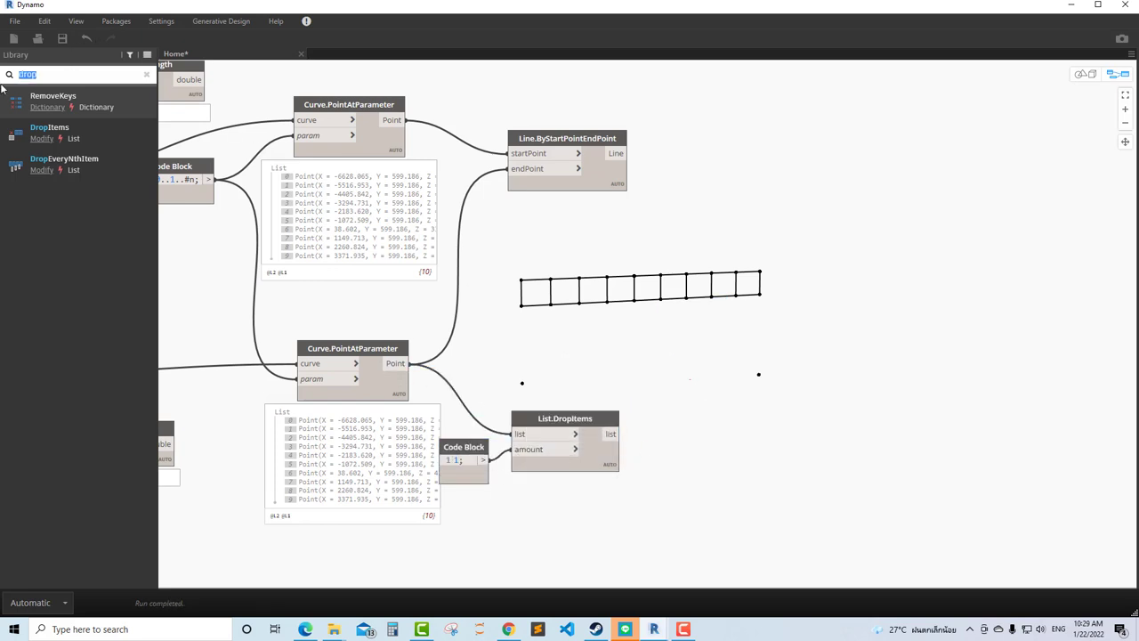
Duplicate the Line.ByStartPointEndPoint node and wire the upper chord points as its start points.
click(605, 180)
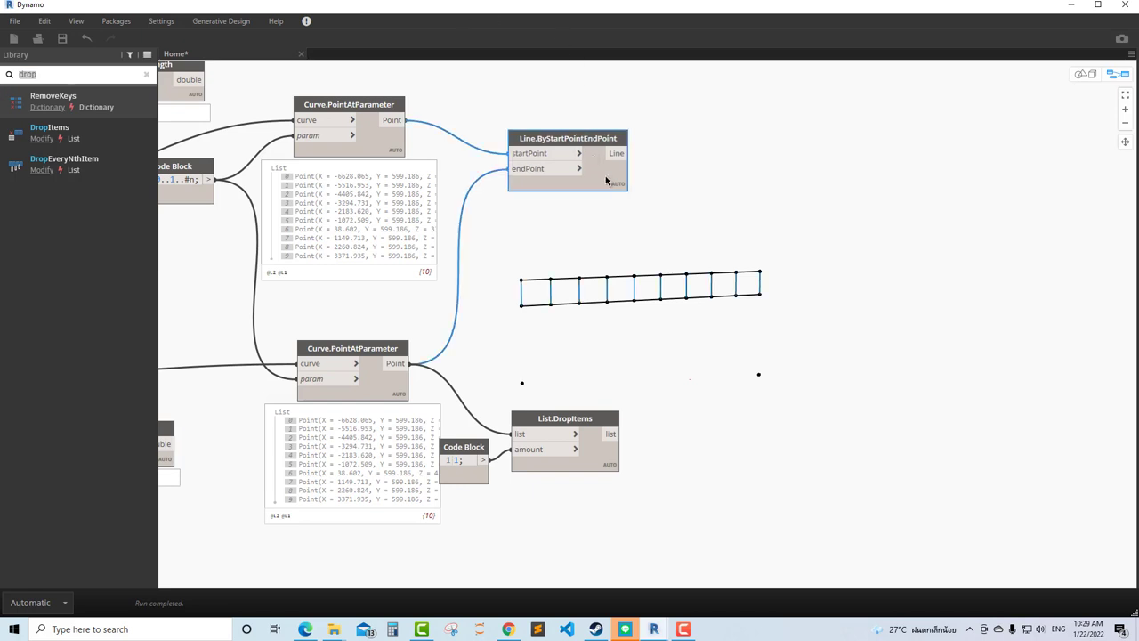
key(ctrl+c)
key(ctrl+v)
drag(661, 270, 647, 317)
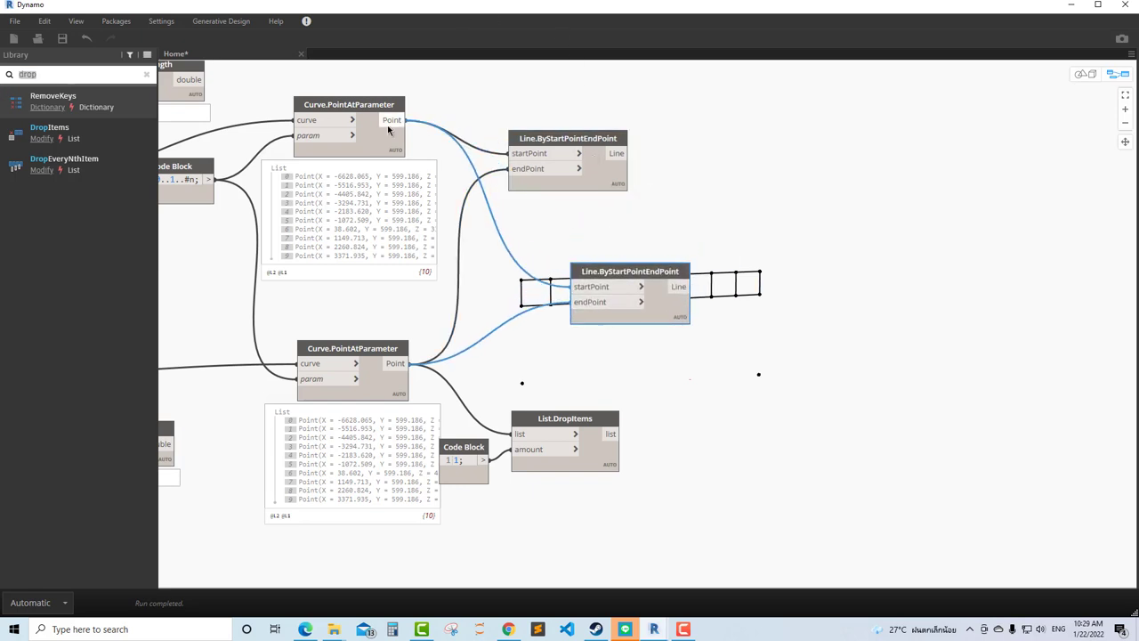
click(393, 119)
drag(628, 279, 623, 320)
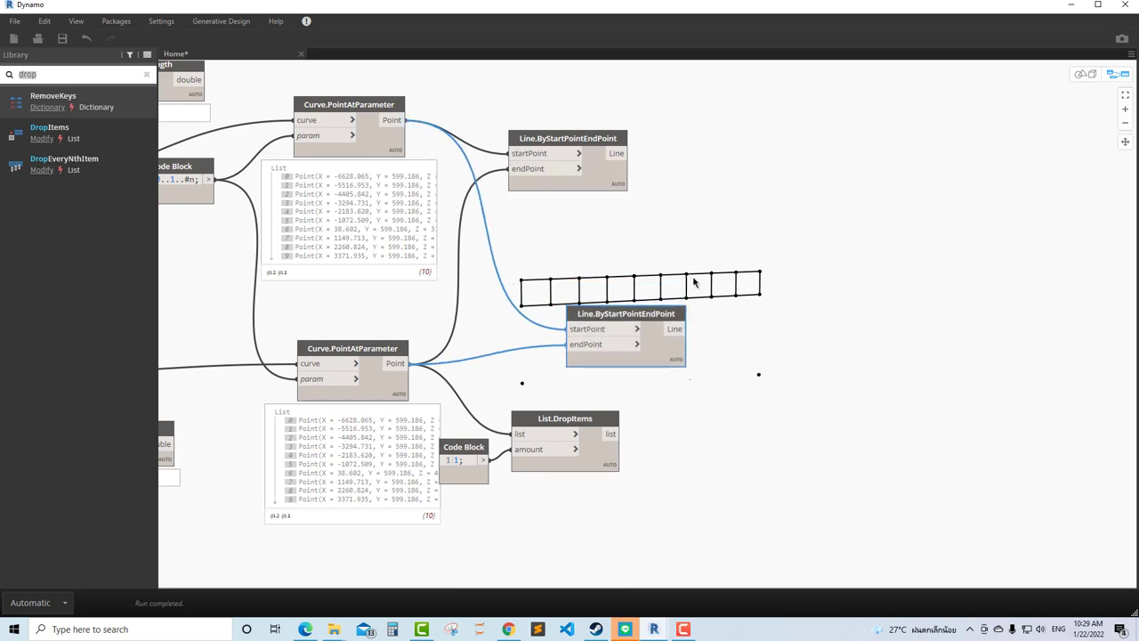
middle_drag(641, 273, 650, 304)
drag(665, 354, 726, 355)
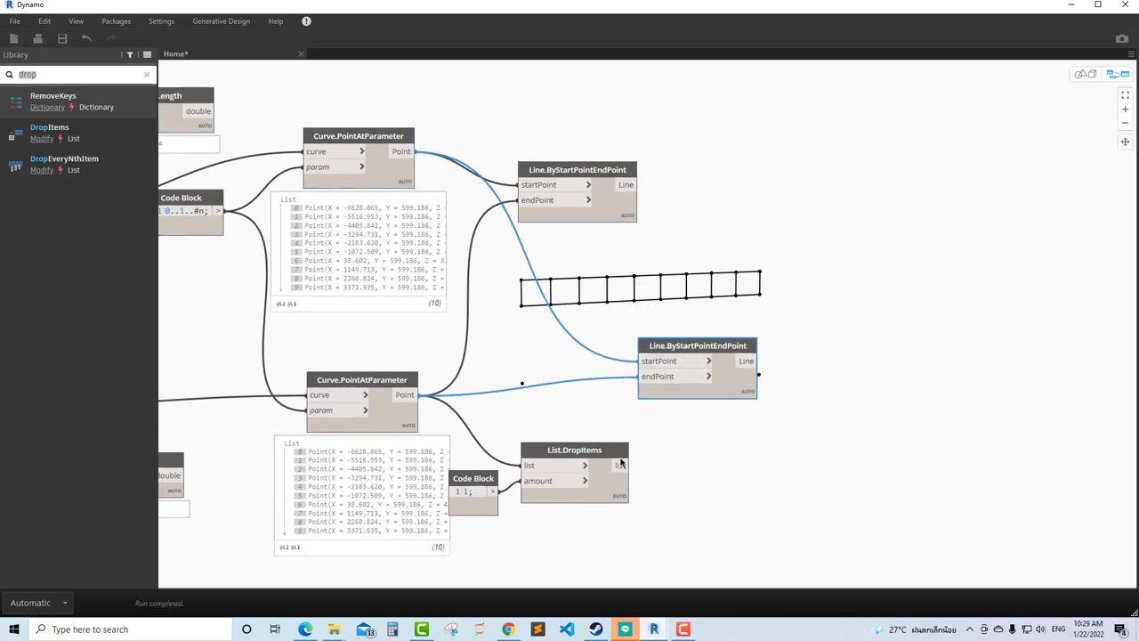
Connect the DropItems output to the duplicate's end points to draw the diagonals.
click(620, 465)
click(640, 375)
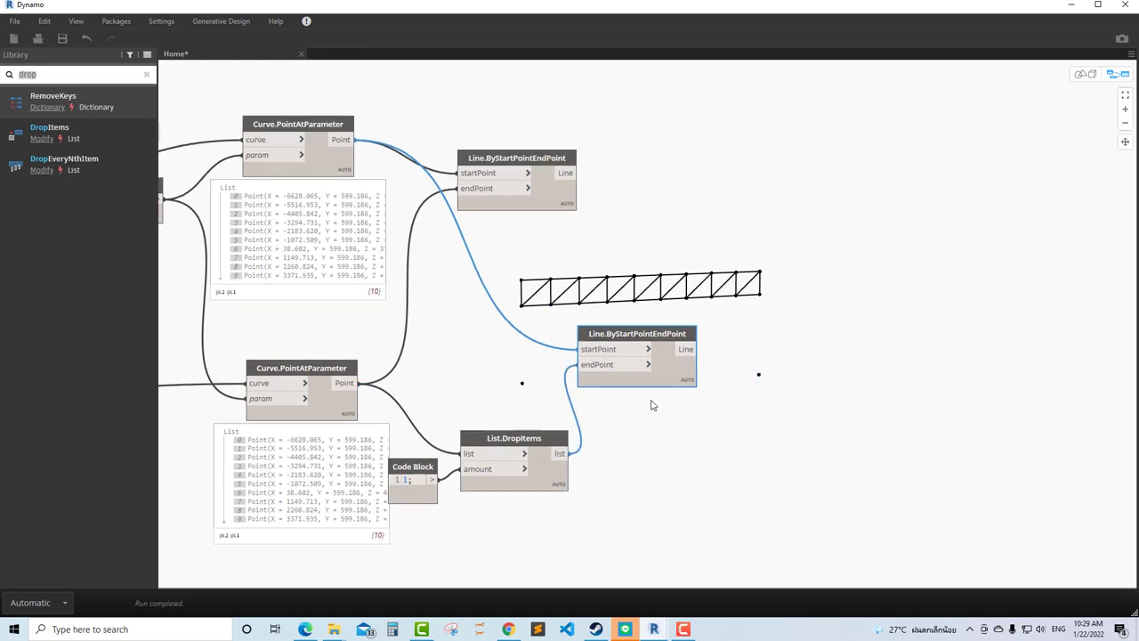
middle_drag(703, 431, 628, 427)
scroll(628, 409, down, 2)
scroll(668, 382, up, 2)
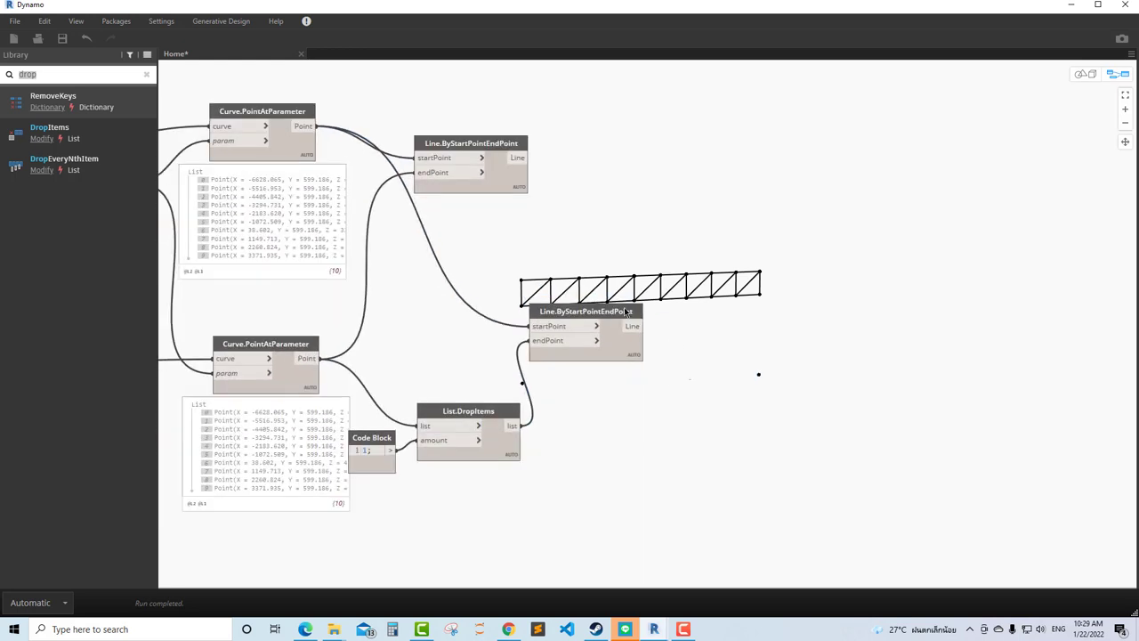
drag(627, 311, 650, 299)
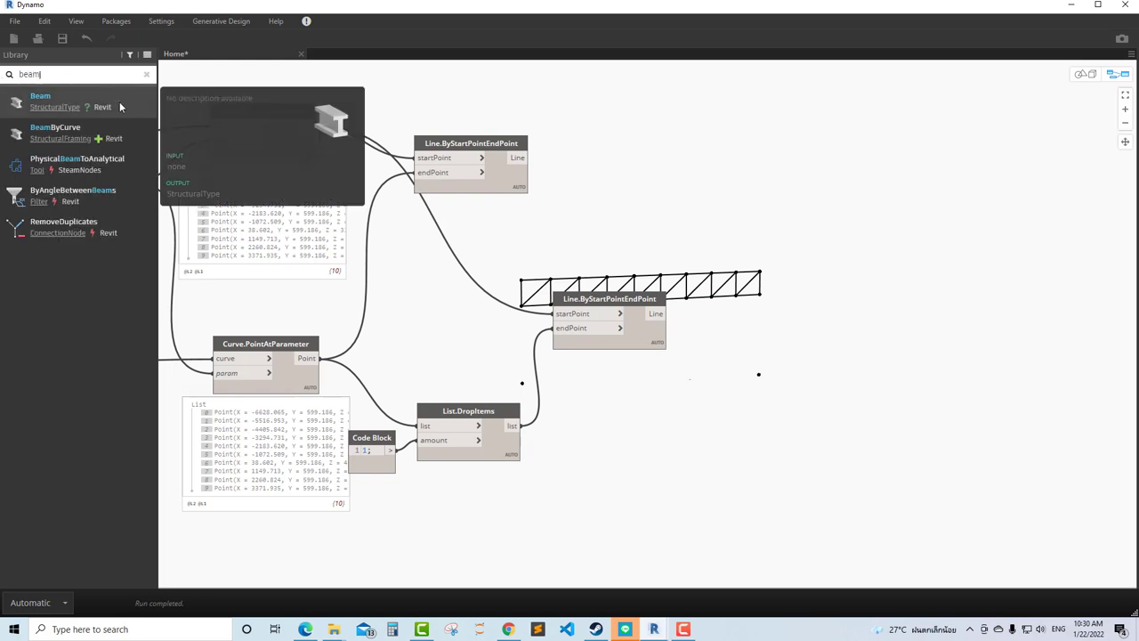
Place a StructuralFraming.BeamByCurve node at the right and realign the two line nodes.
click(55, 128)
mouse_move(696, 307)
mouse_down()
mouse_move(894, 157)
mouse_move(850, 178)
mouse_up()
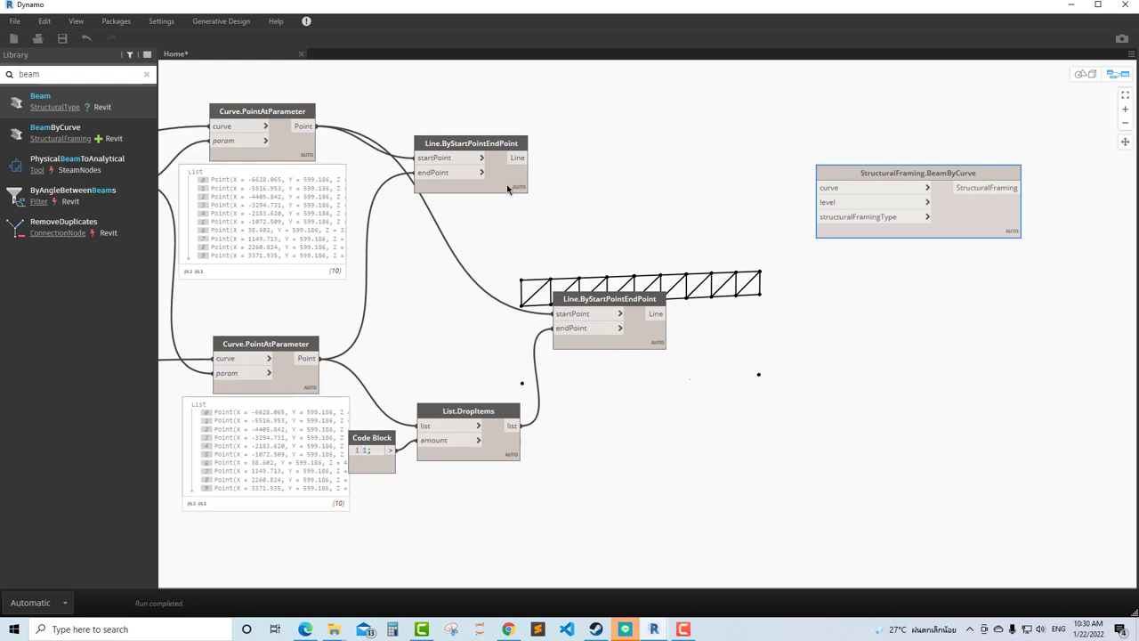
drag(507, 188, 624, 218)
mouse_move(642, 305)
mouse_down()
mouse_move(611, 300)
mouse_move(626, 292)
mouse_up()
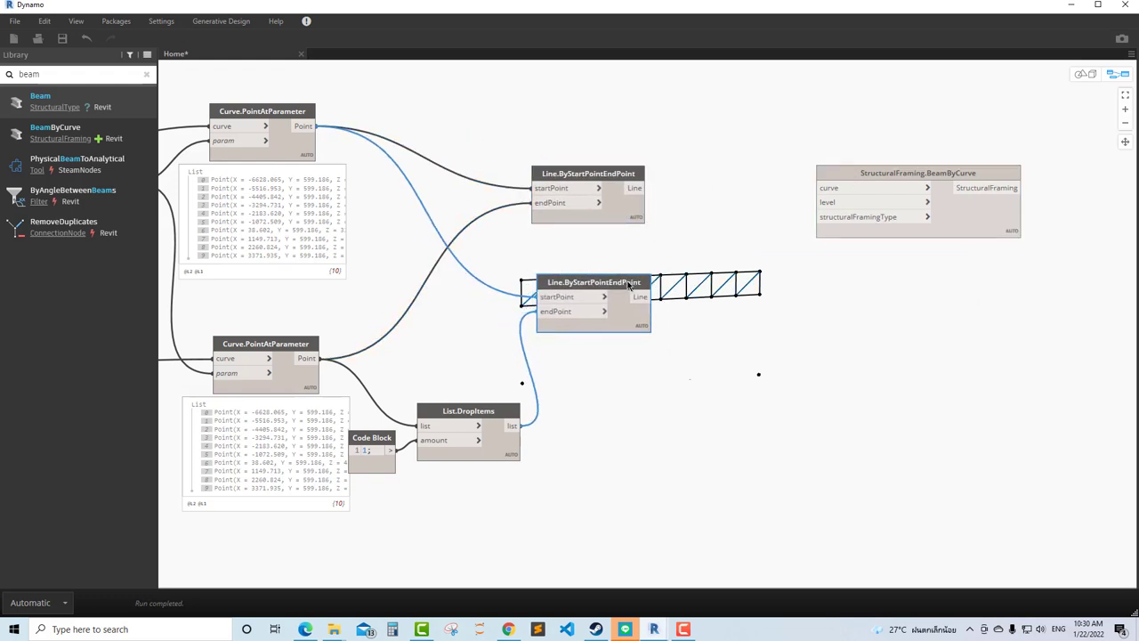
drag(628, 217, 628, 223)
Group the upper line node and give the group a Diagonal title (typed 'Diuagnal').
right_click(628, 223)
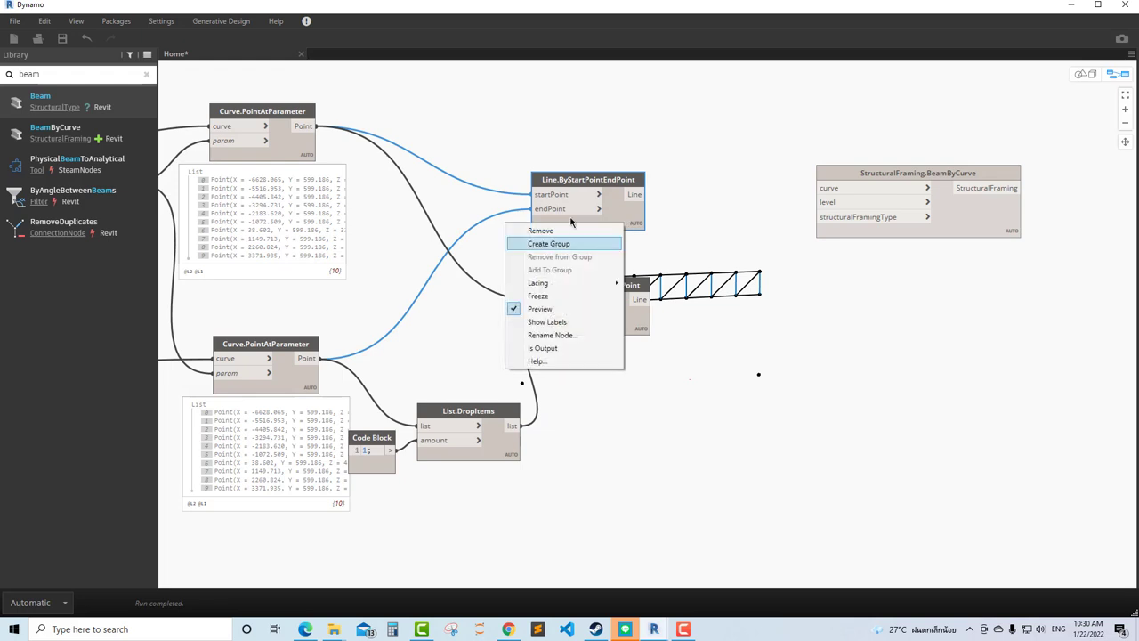
click(549, 243)
click(571, 146)
text(Diuago)
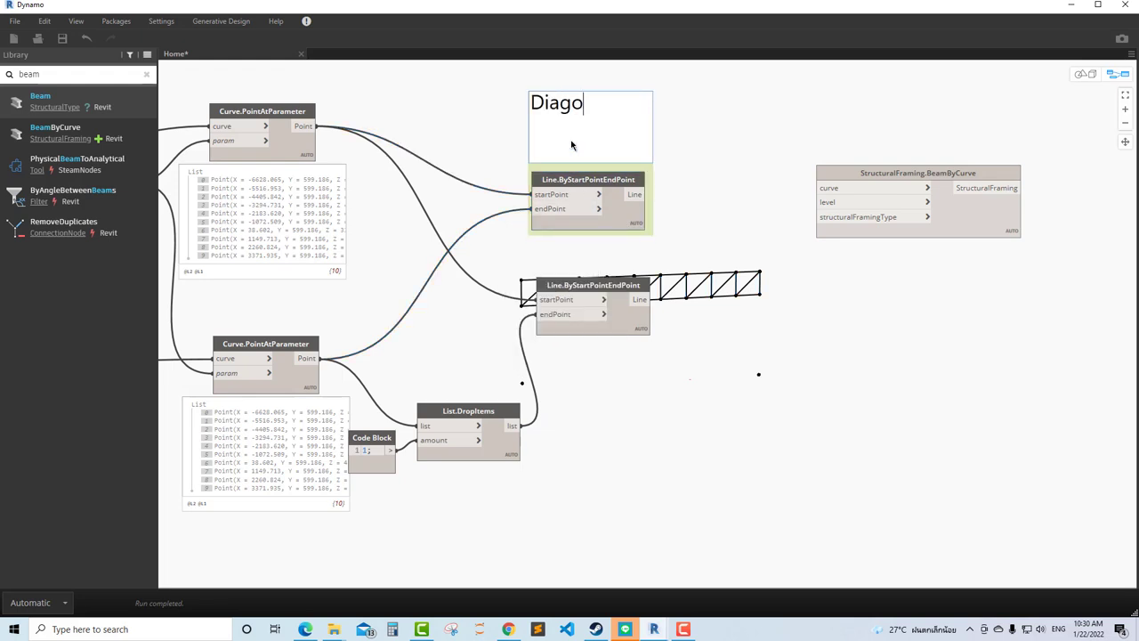
text(nal)
click(630, 276)
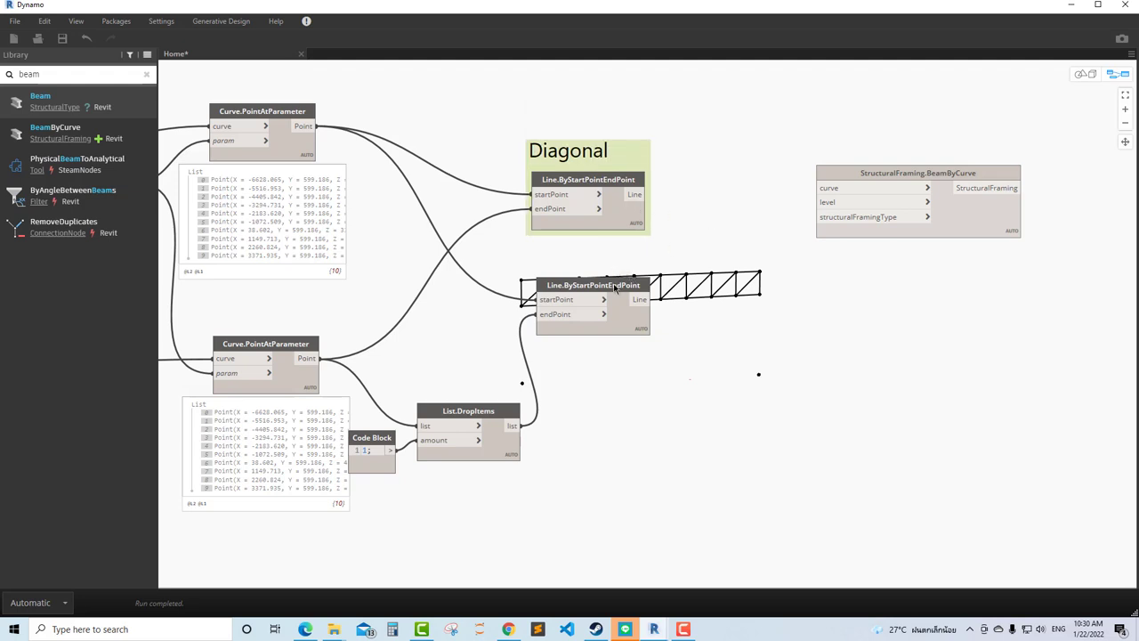
Put the lower line node in its own group and move it below the first group.
click(614, 289)
right_click(614, 288)
click(557, 308)
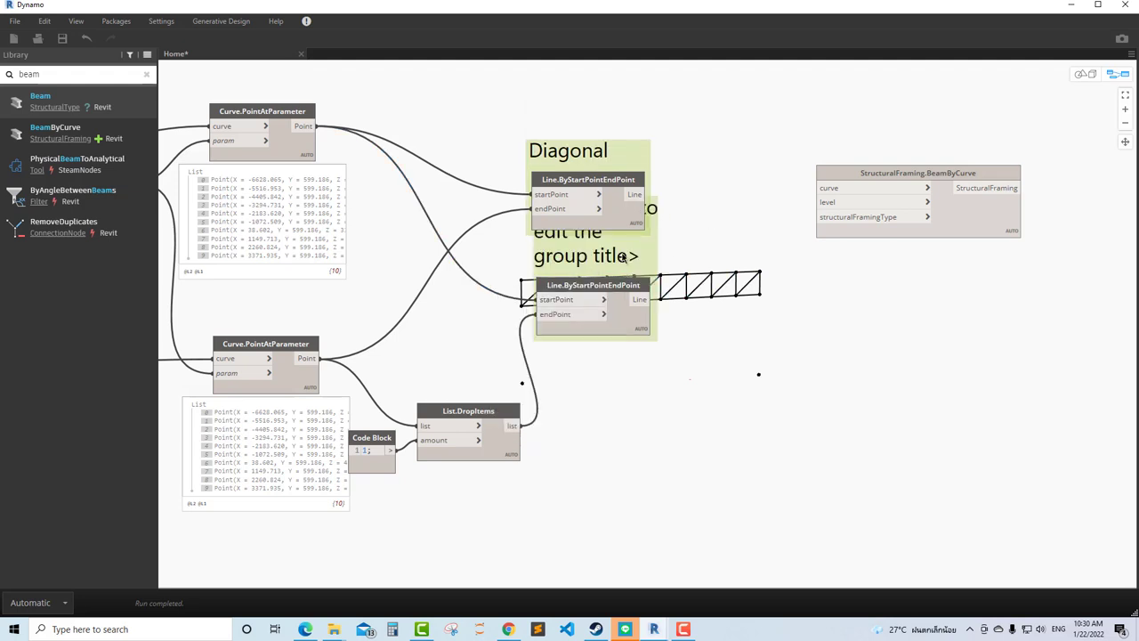
drag(625, 256, 606, 303)
click(663, 366)
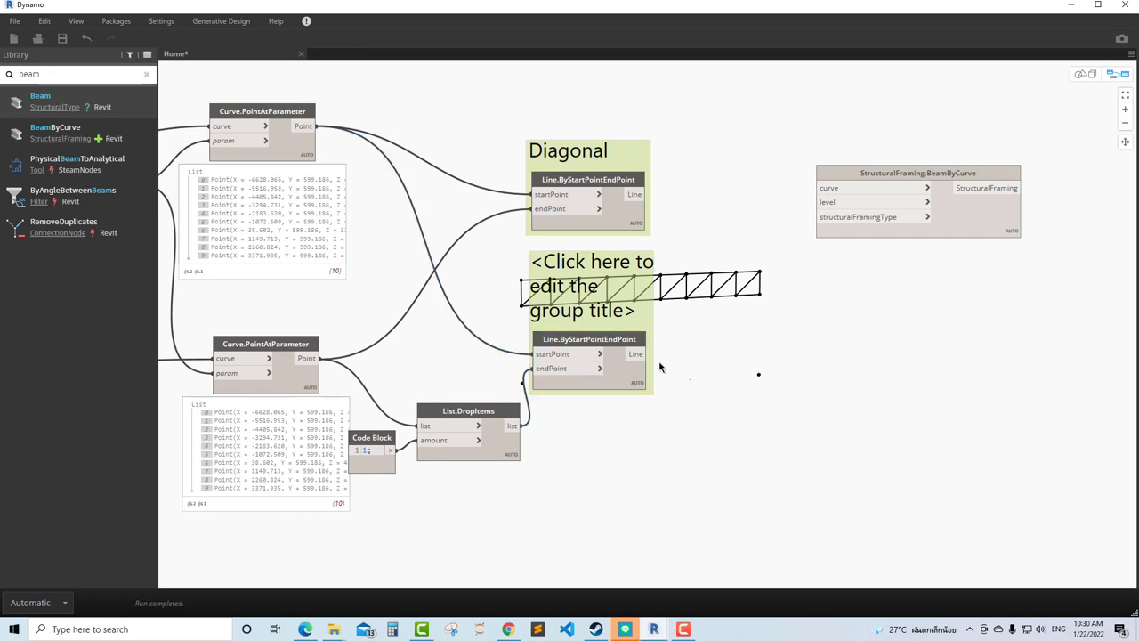
click(617, 372)
click(661, 257)
click(621, 214)
click(581, 149)
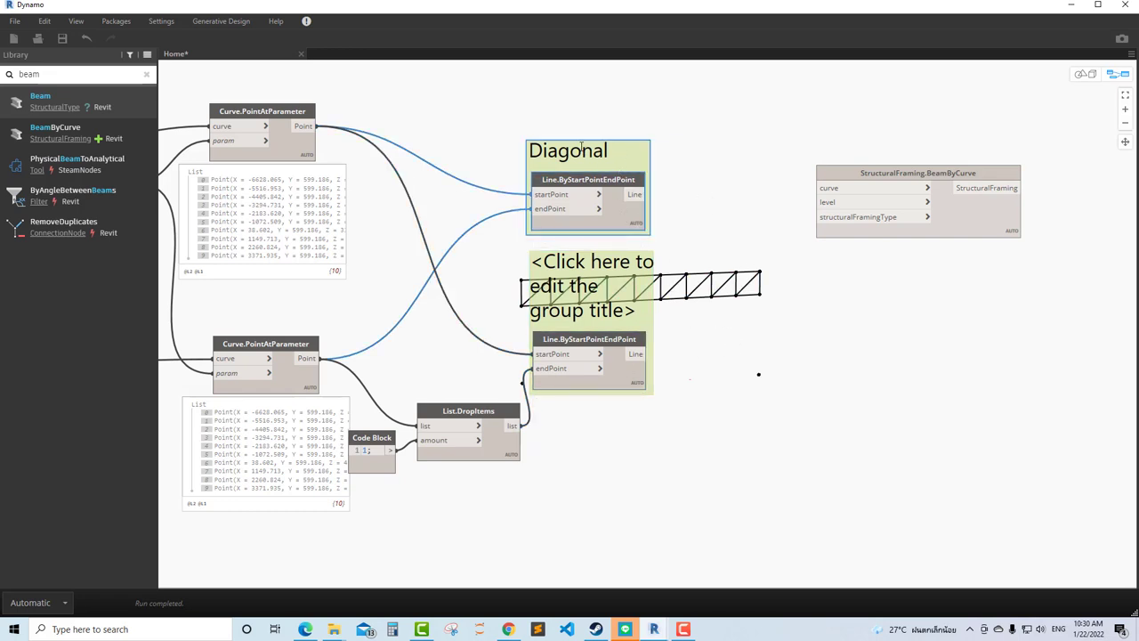
Retitle the upper group 'Web' and the lower group 'Diagonal', moving it closer.
double_click(581, 150)
key(BackSpace)
key(BackSpace)
key(BackSpace)
key(BackSpace)
key(BackSpace)
key(BackSpace)
key(BackSpace)
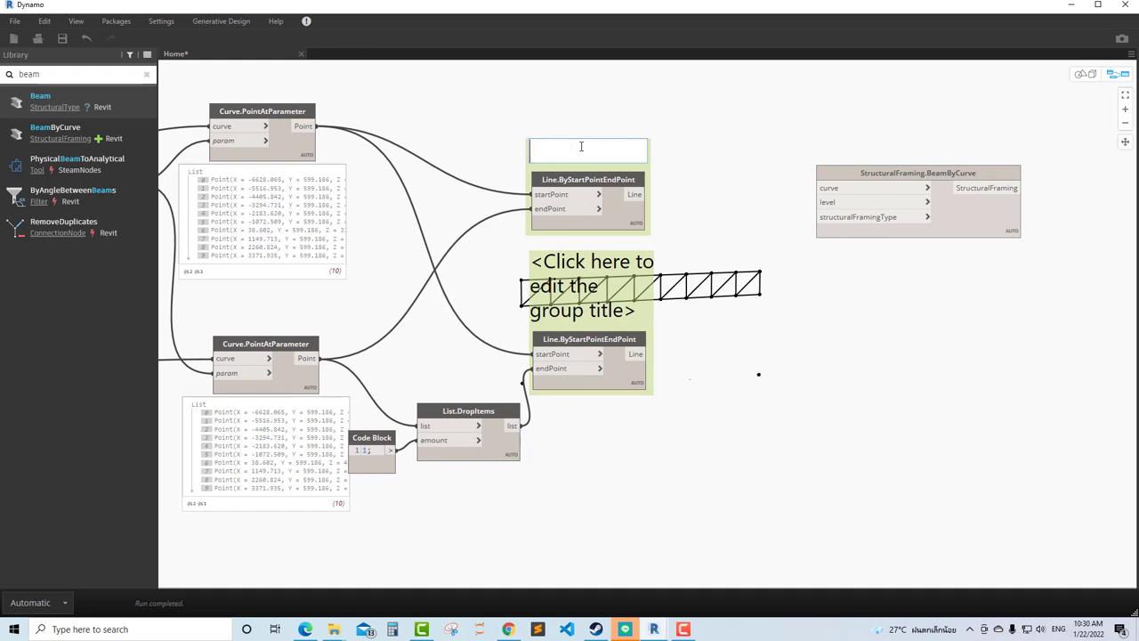
text(Web)
click(696, 135)
double_click(590, 296)
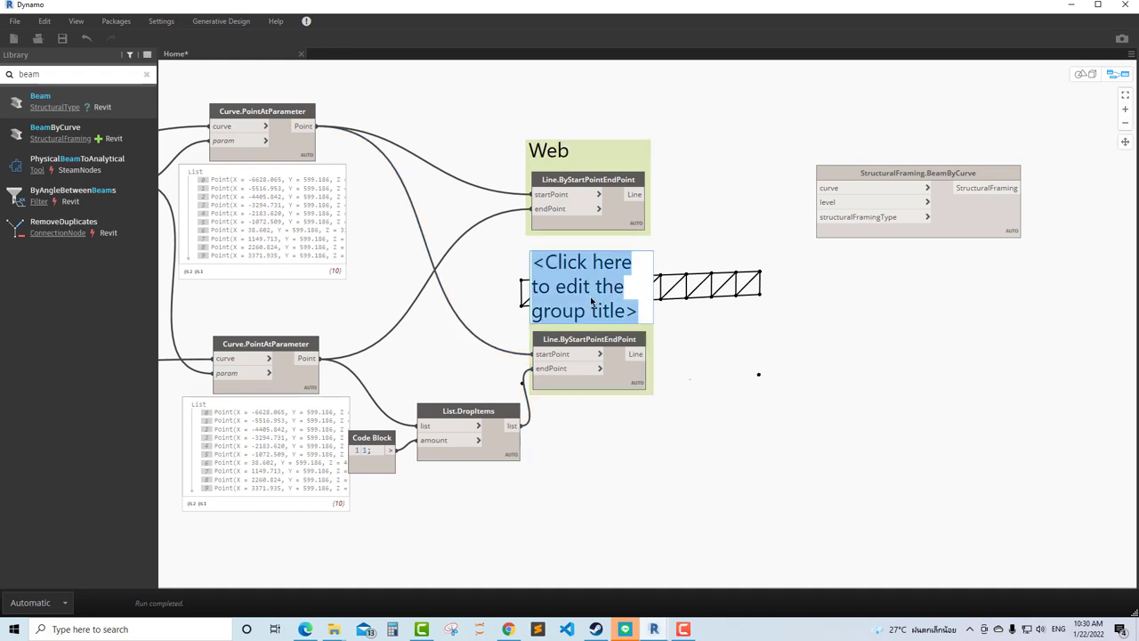
text(Diagonal)
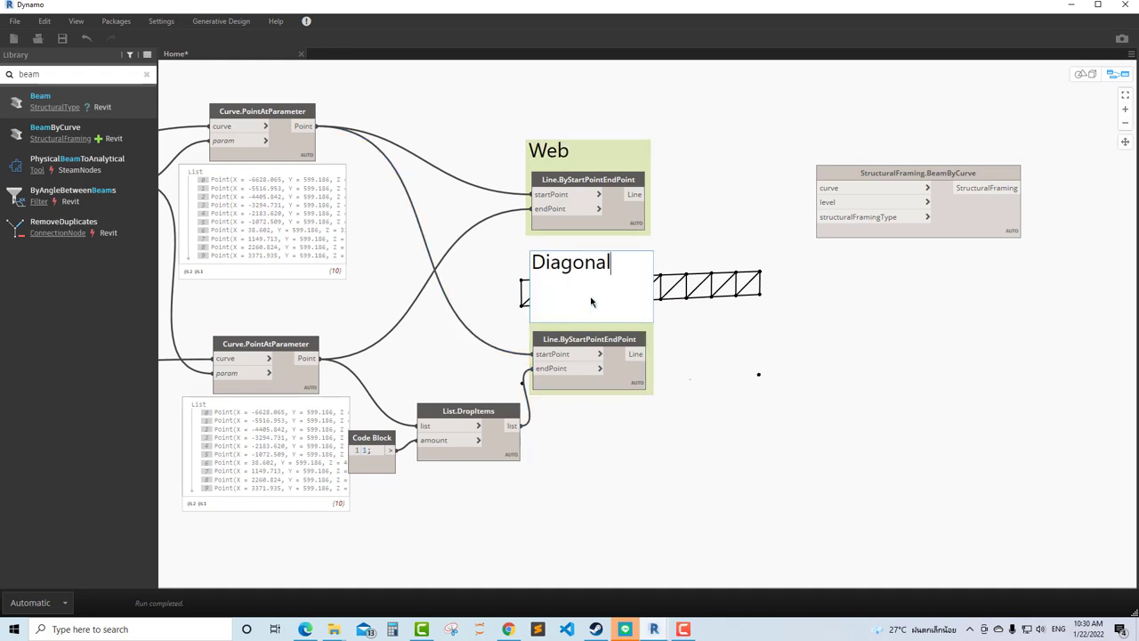
click(776, 399)
drag(614, 303, 614, 264)
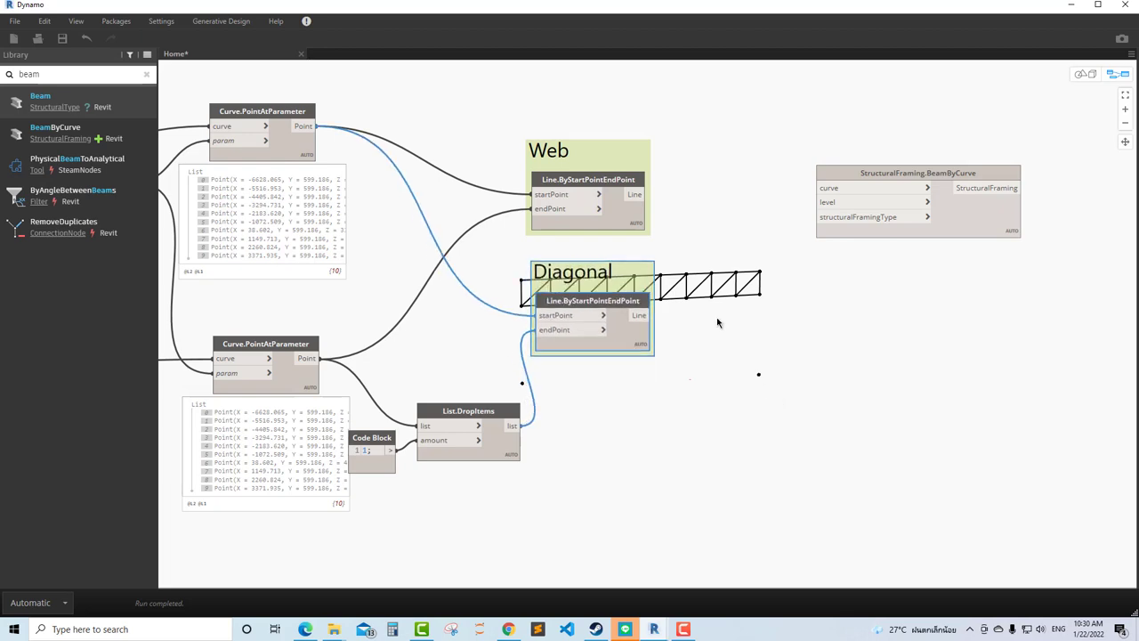
Add a List Create node and extend it to four inputs.
scroll(781, 346, down, 3)
middle_drag(627, 245, 697, 275)
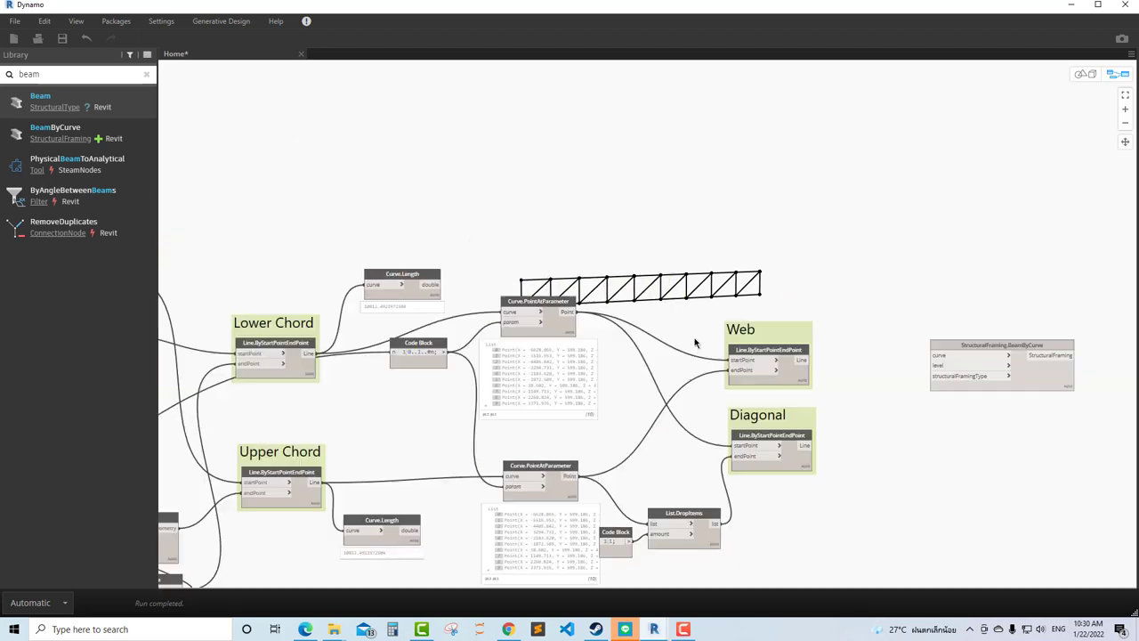
scroll(411, 442, up, 3)
middle_drag(590, 276, 602, 310)
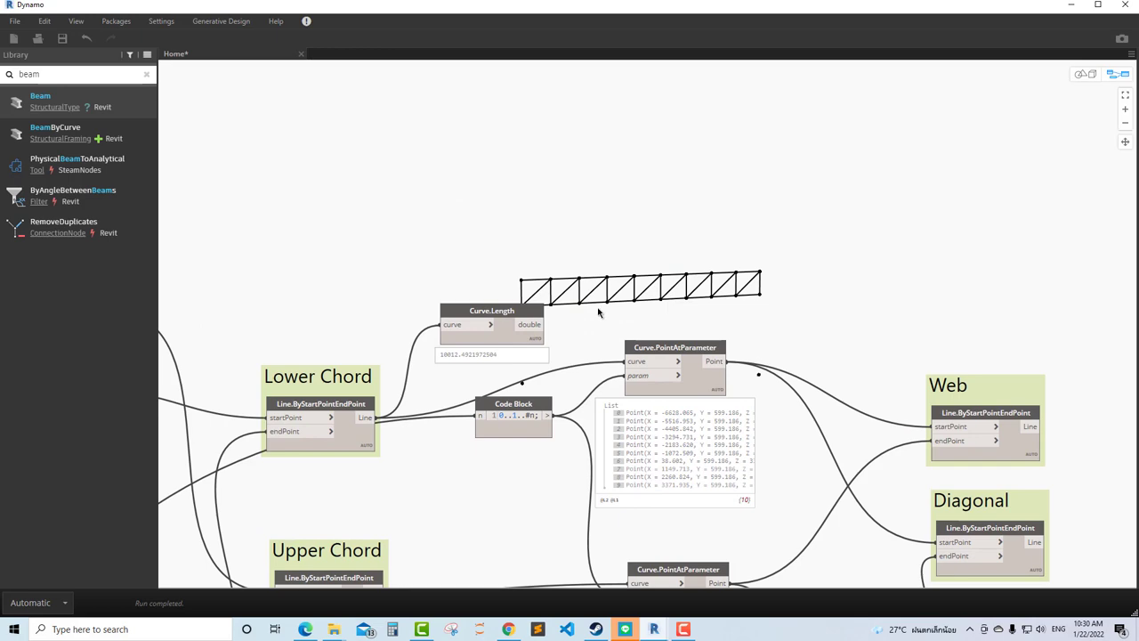
scroll(586, 272, down, 3)
middle_drag(635, 249, 432, 224)
scroll(690, 368, up, 5)
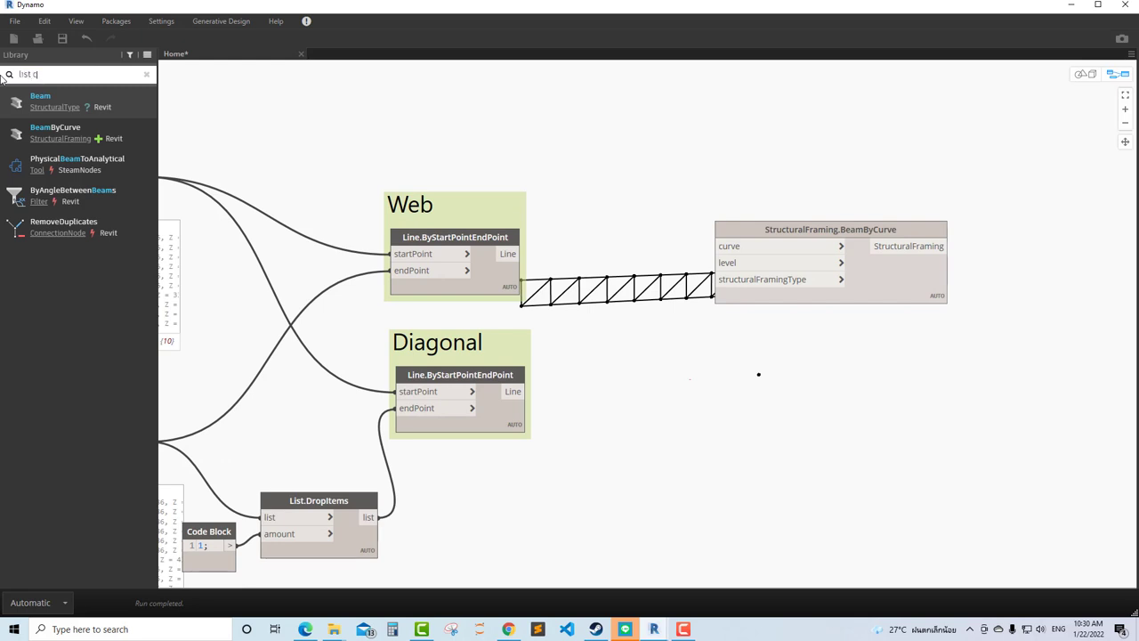
click(49, 96)
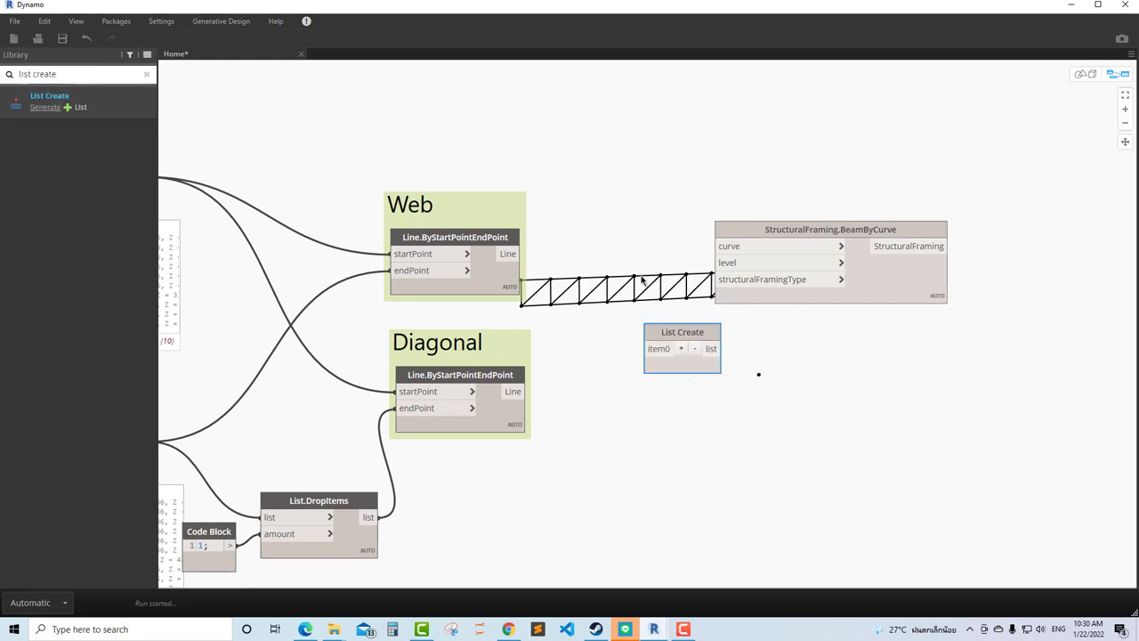
click(680, 349)
click(680, 349)
click(680, 349)
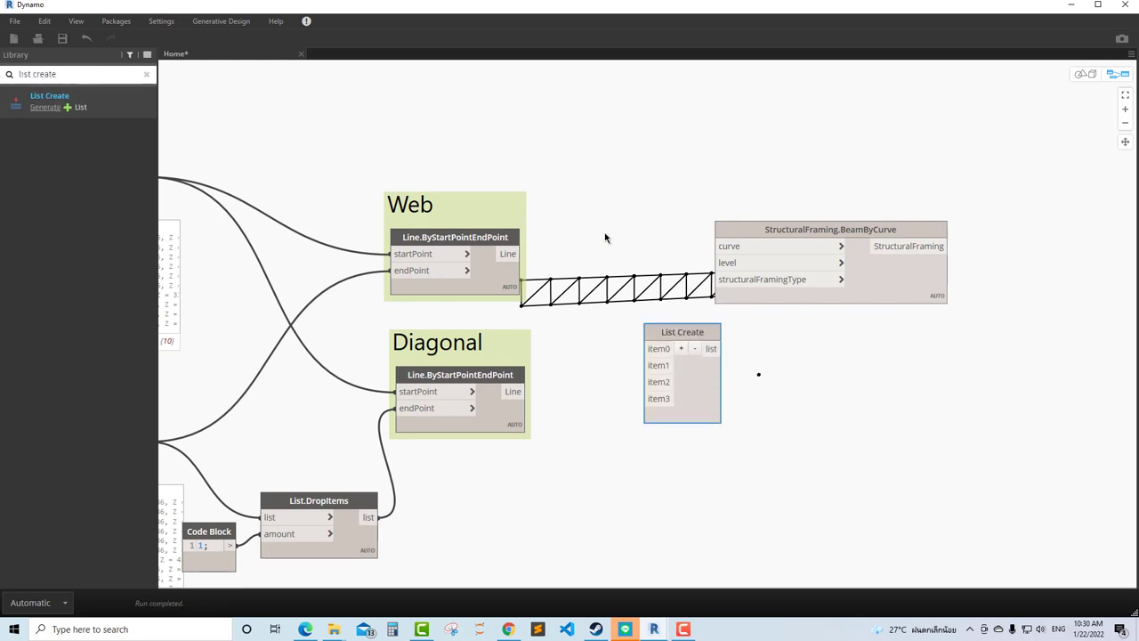
Wire Lower Chord, Upper Chord, Web and Diagonal lines into item0 through item3.
scroll(614, 240, down, 3)
middle_drag(575, 192, 793, 226)
drag(391, 282, 860, 332)
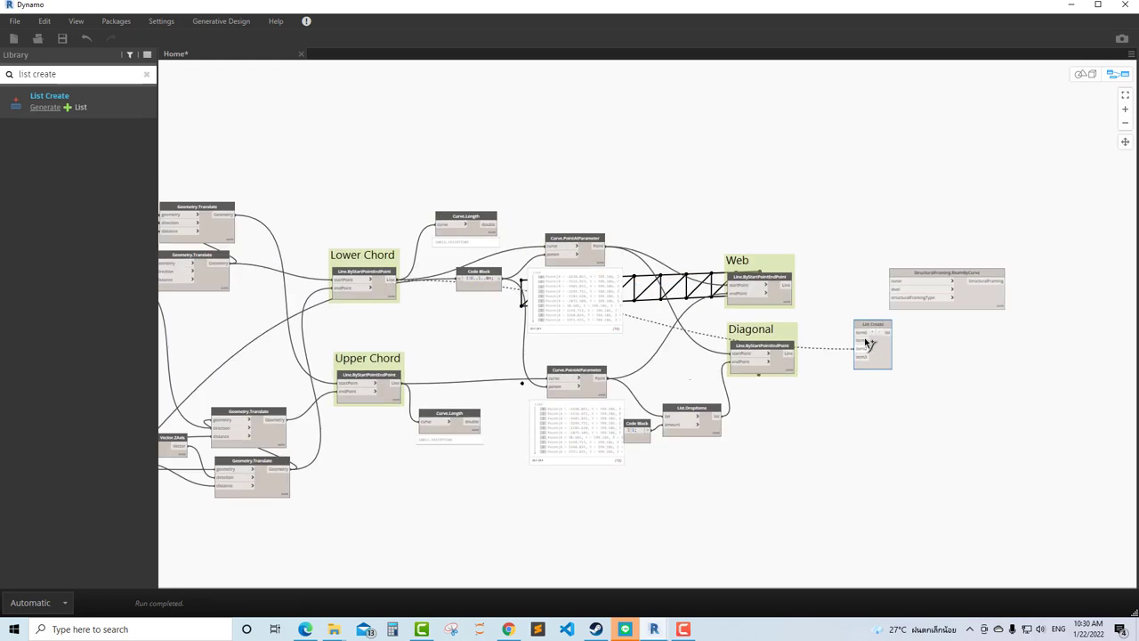
drag(397, 385, 860, 339)
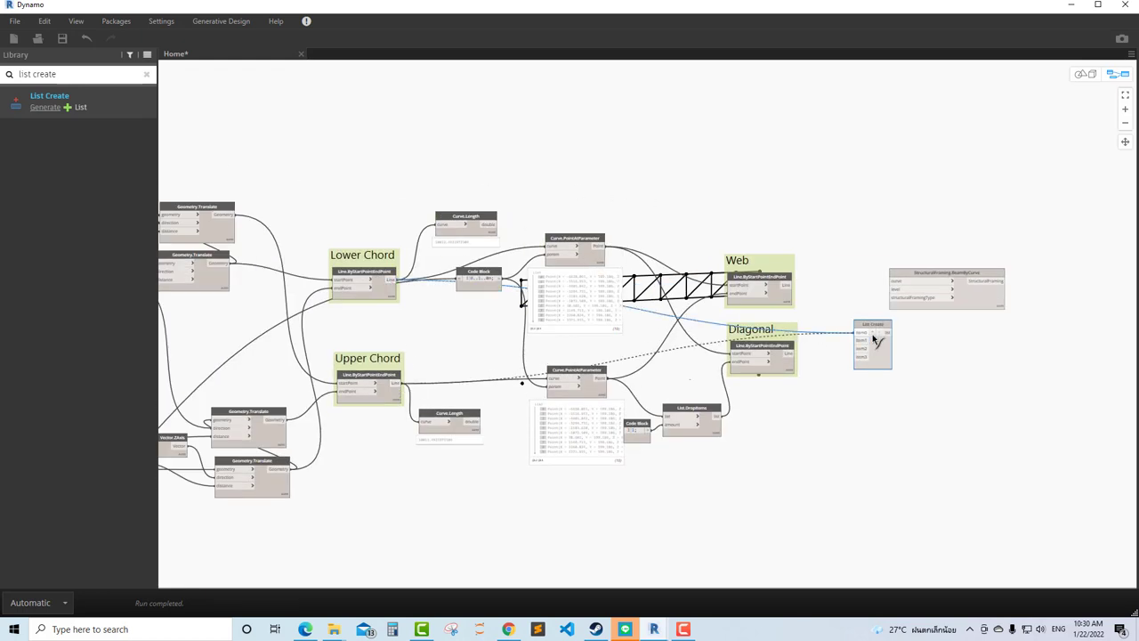
scroll(895, 361, up, 3)
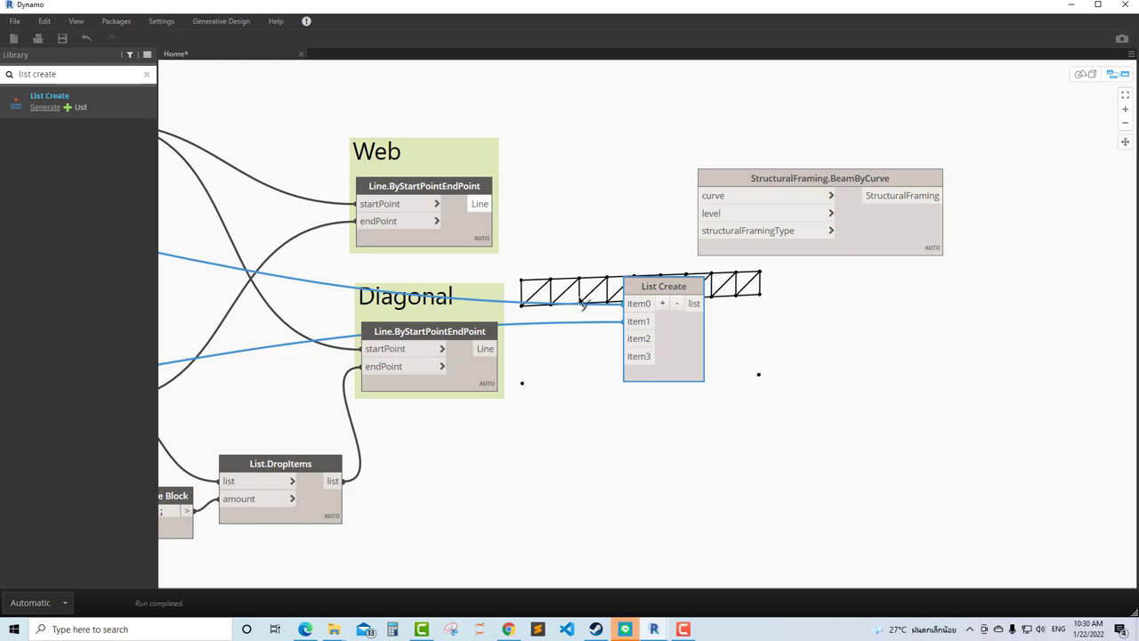
drag(487, 203, 626, 338)
mouse_move(499, 349)
mouse_down()
mouse_move(633, 374)
mouse_move(626, 356)
mouse_up()
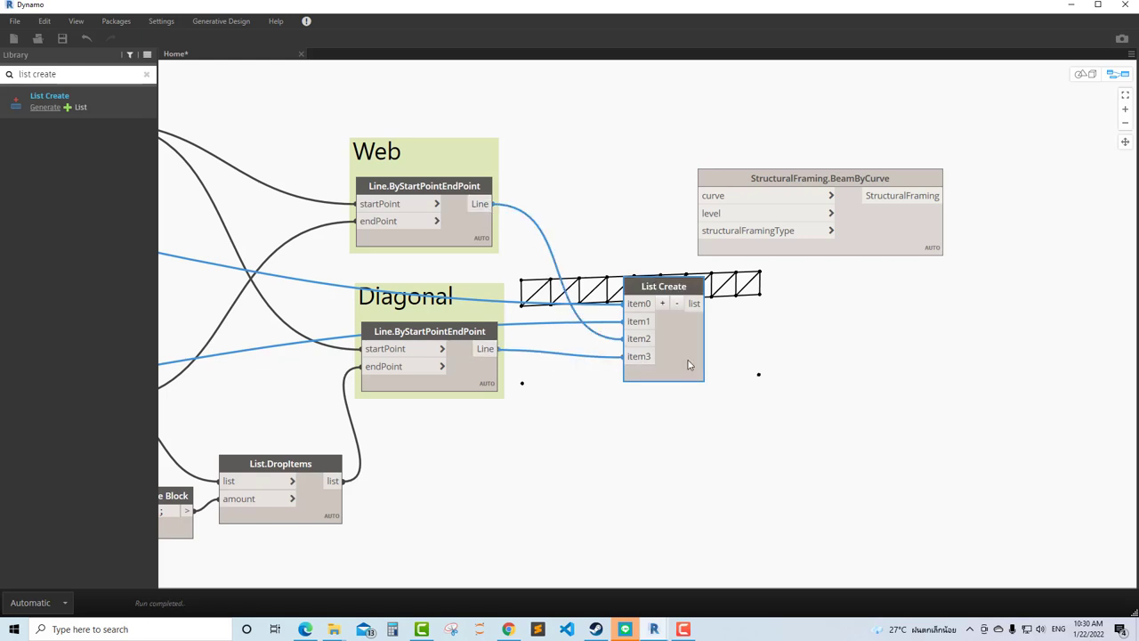
Flatten the List Create output with List.Flatten and feed it into BeamByCurve's curve input.
middle_drag(639, 320, 458, 250)
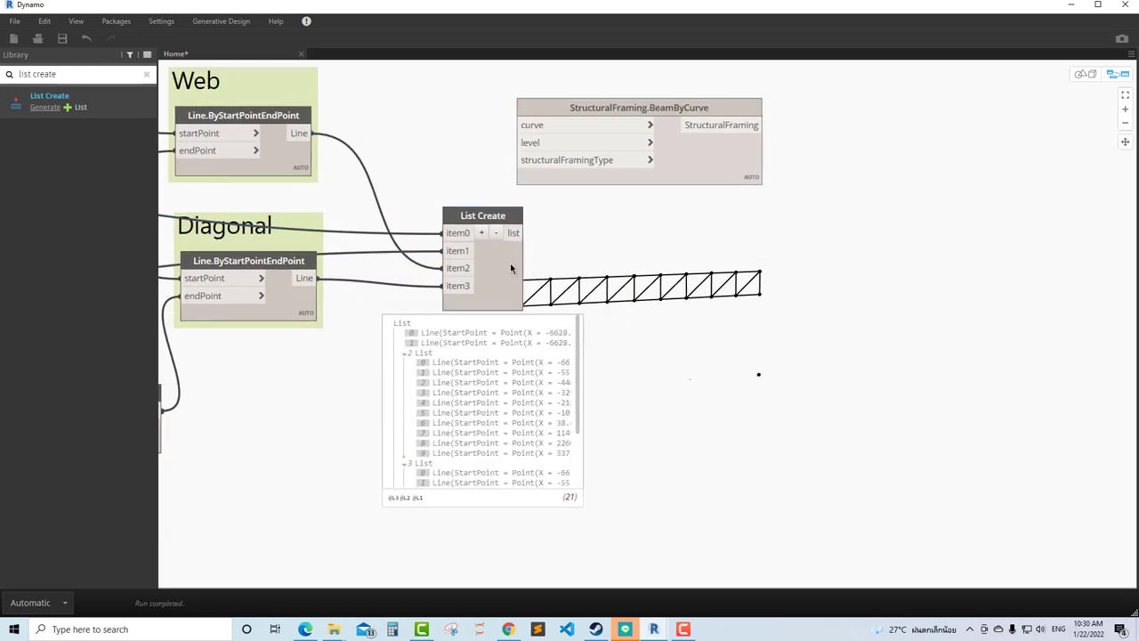
right_click(416, 136)
text(flatten)
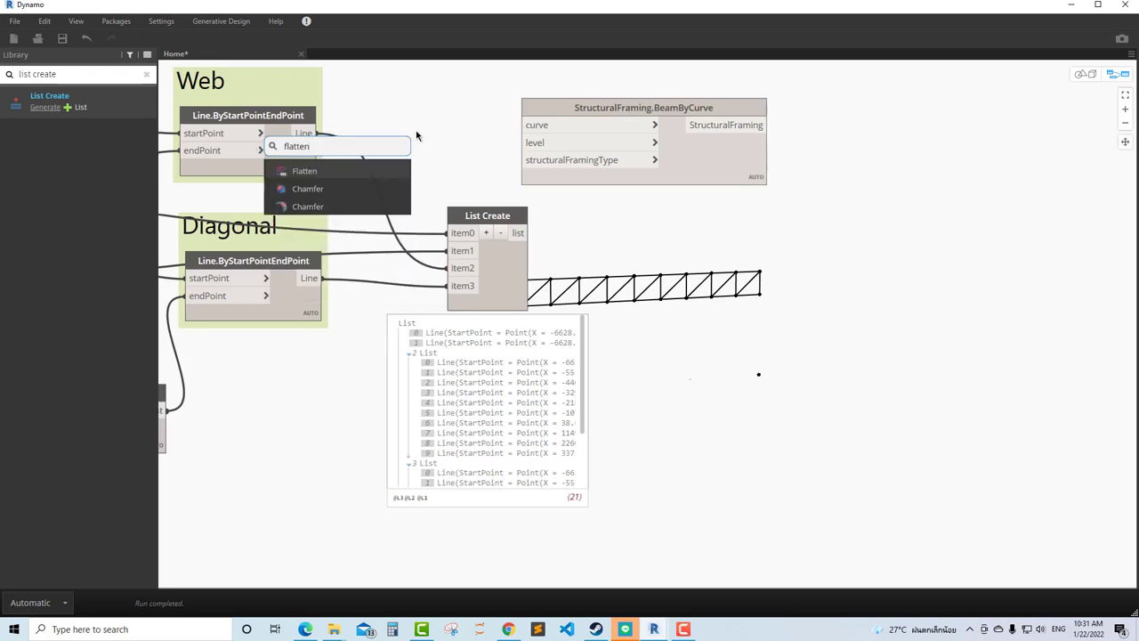
click(372, 171)
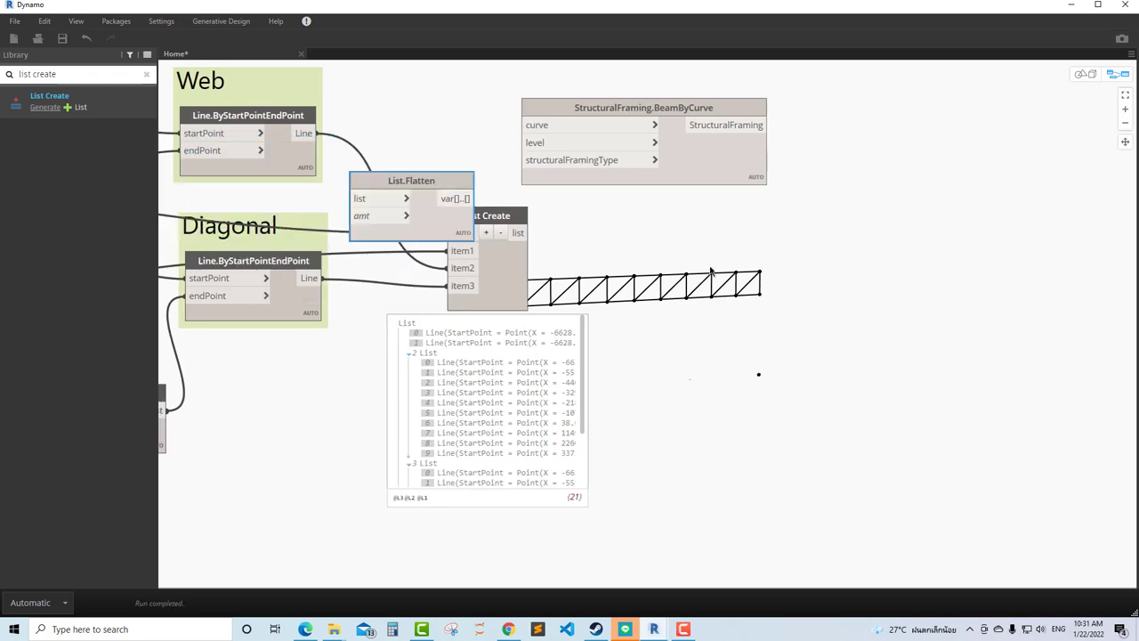
drag(518, 232, 676, 314)
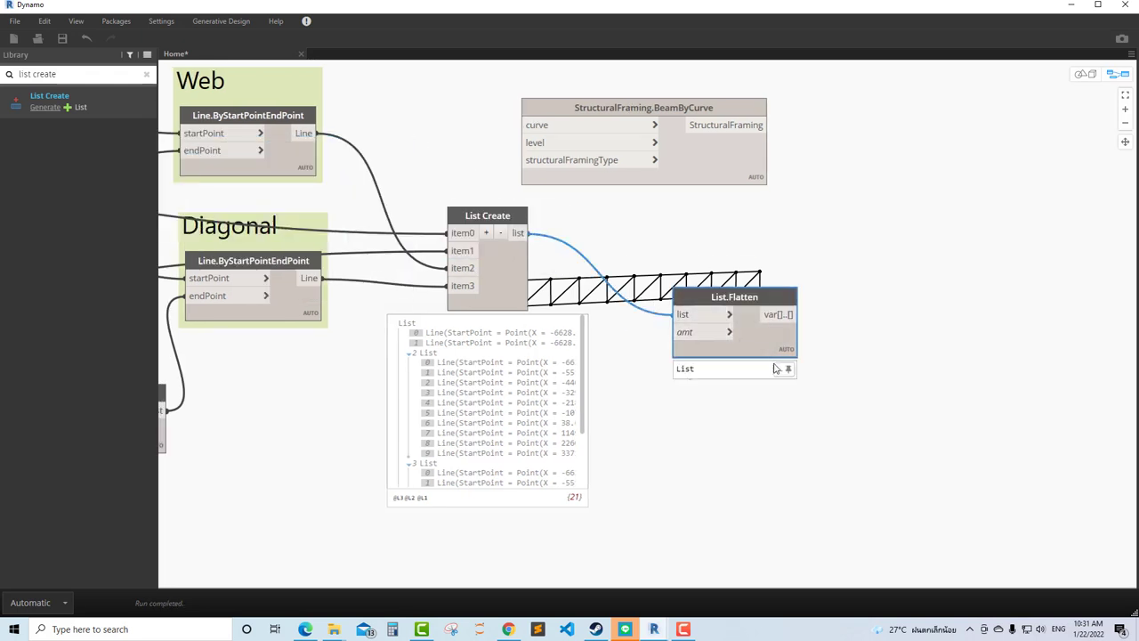
drag(796, 314, 526, 124)
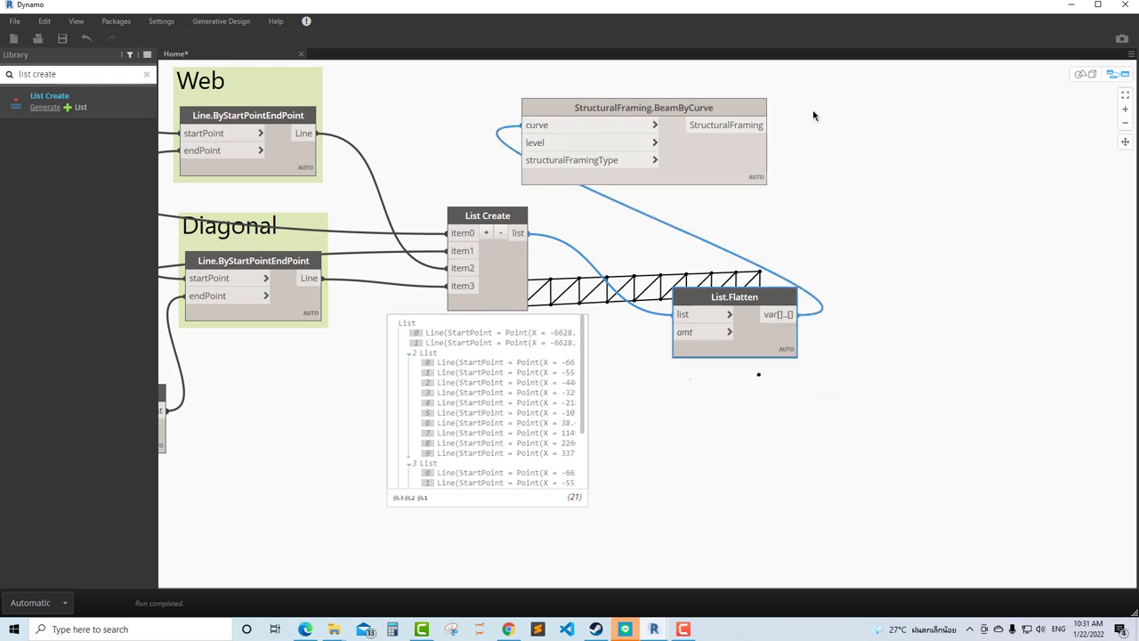
drag(643, 107, 905, 127)
Add a Levels node set to Level 2 and wire it into BeamByCurve's level input.
key(ctrl+a)
text(le)
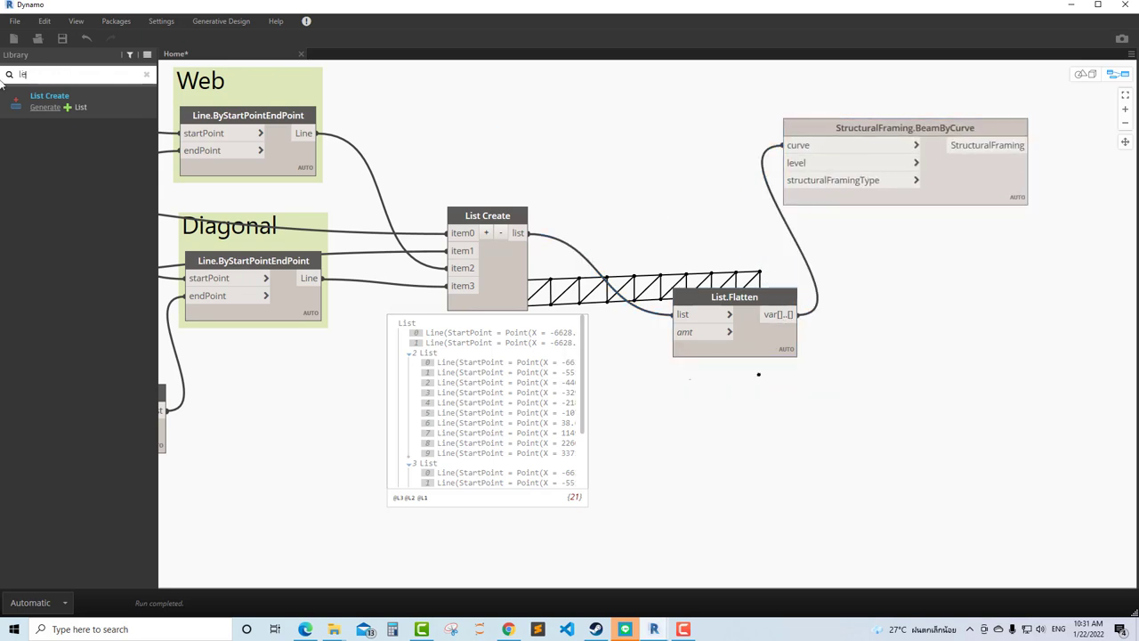
click(45, 97)
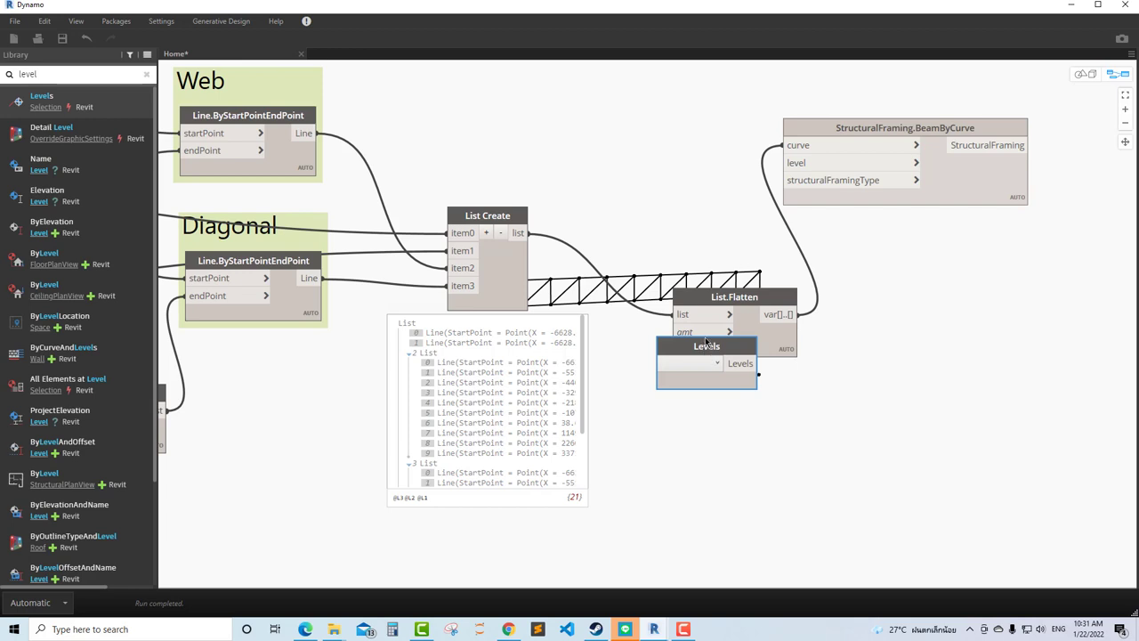
drag(705, 343, 689, 184)
click(681, 203)
click(658, 233)
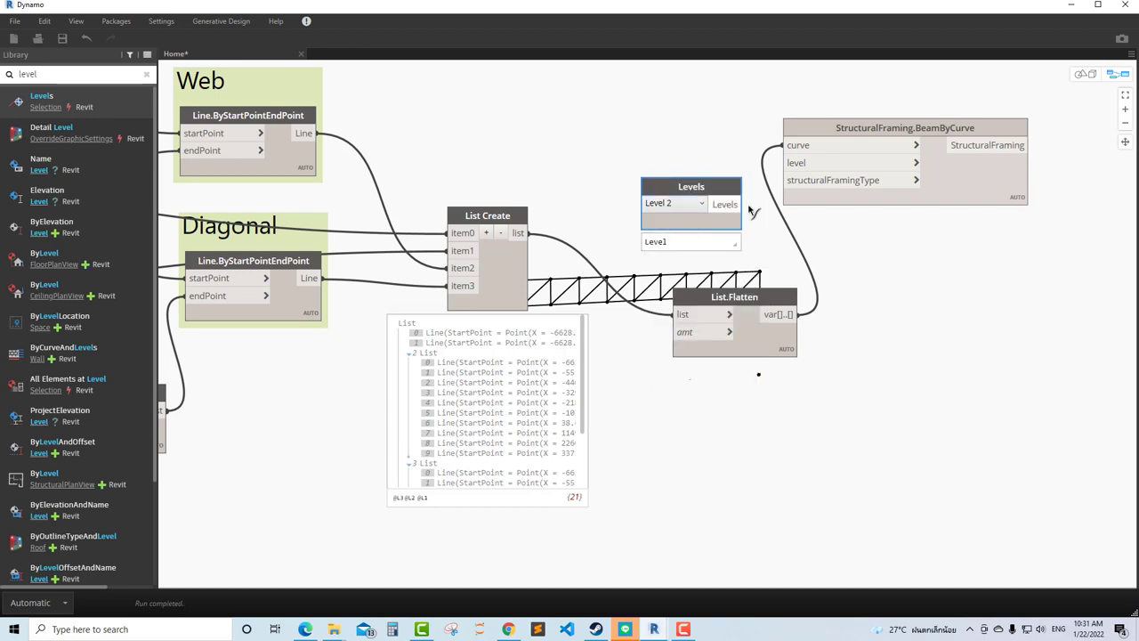
drag(750, 210, 783, 163)
drag(64, 76, 3, 80)
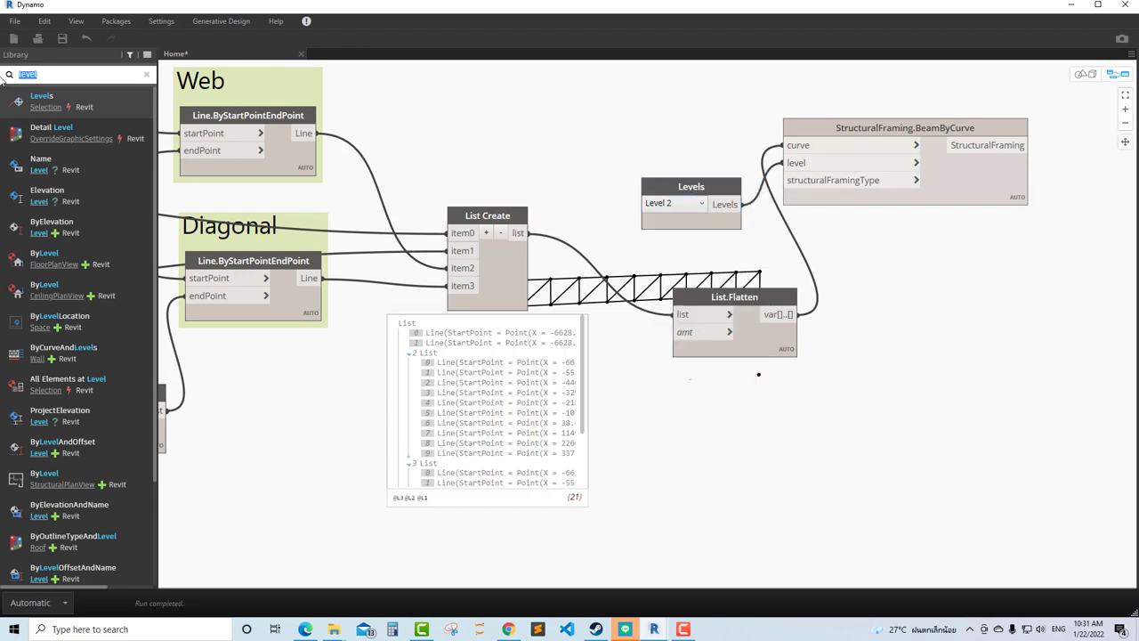
Add a StructuralType.Beam node to the graph.
text(beam)
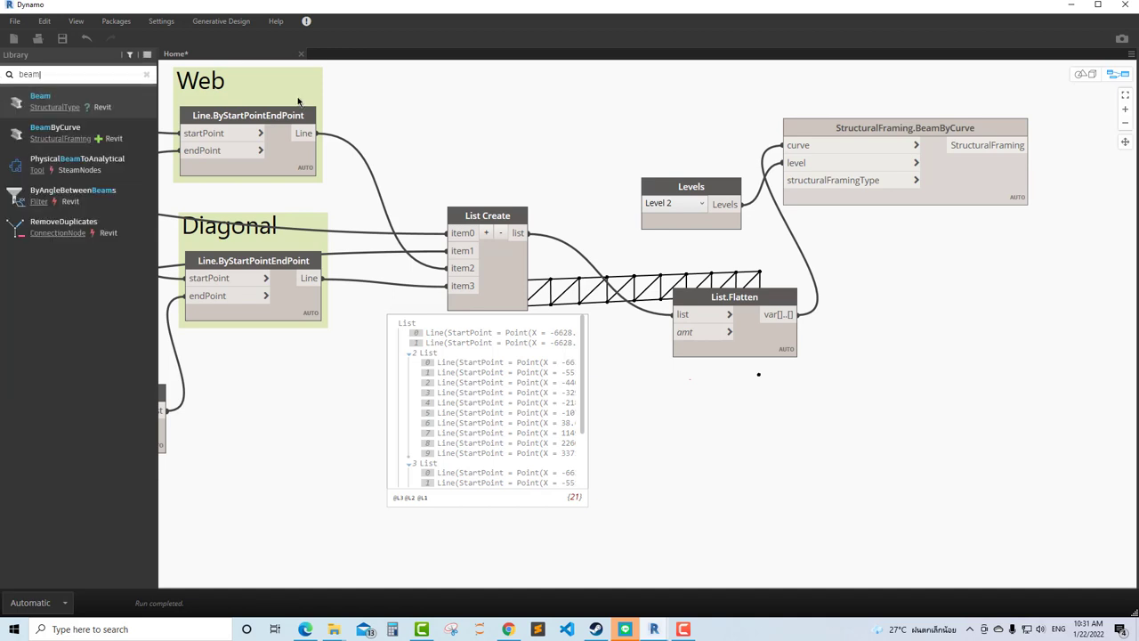
click(102, 91)
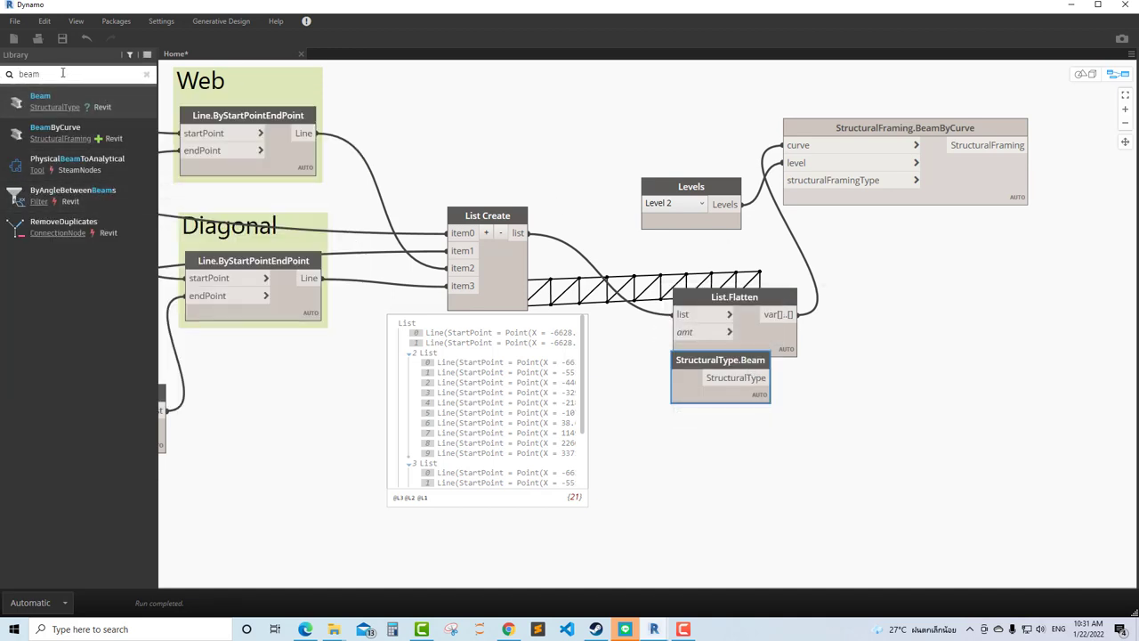
drag(63, 75, 3, 80)
Place a Structural Framing Types node beside Levels, leave its type unchanged, and minimize Dynamo.
text(tructural )
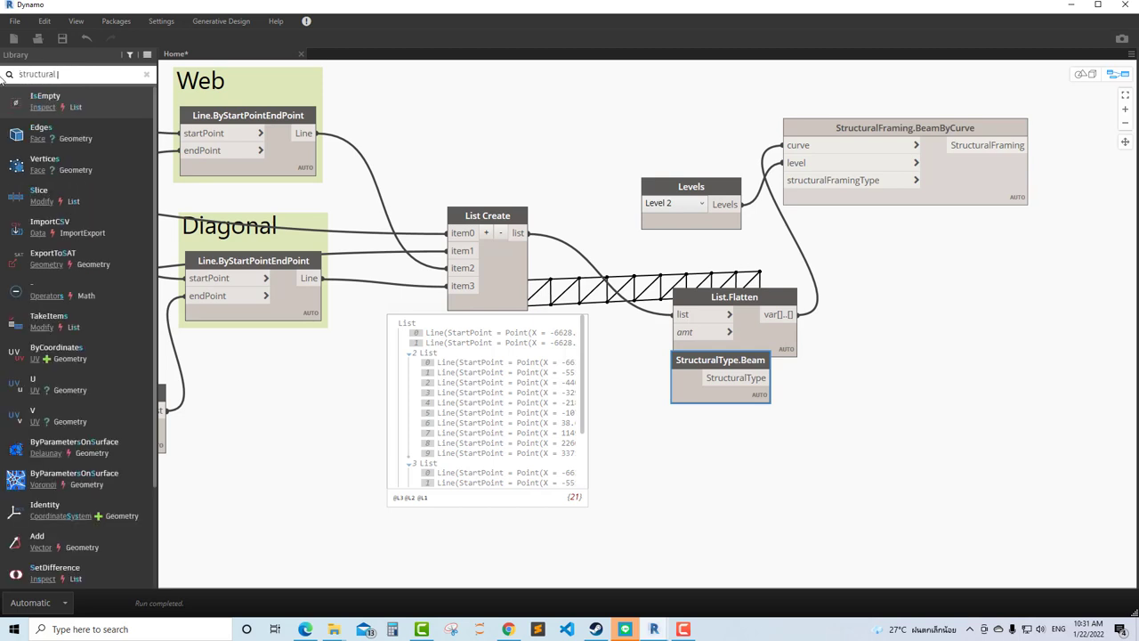
text(fram)
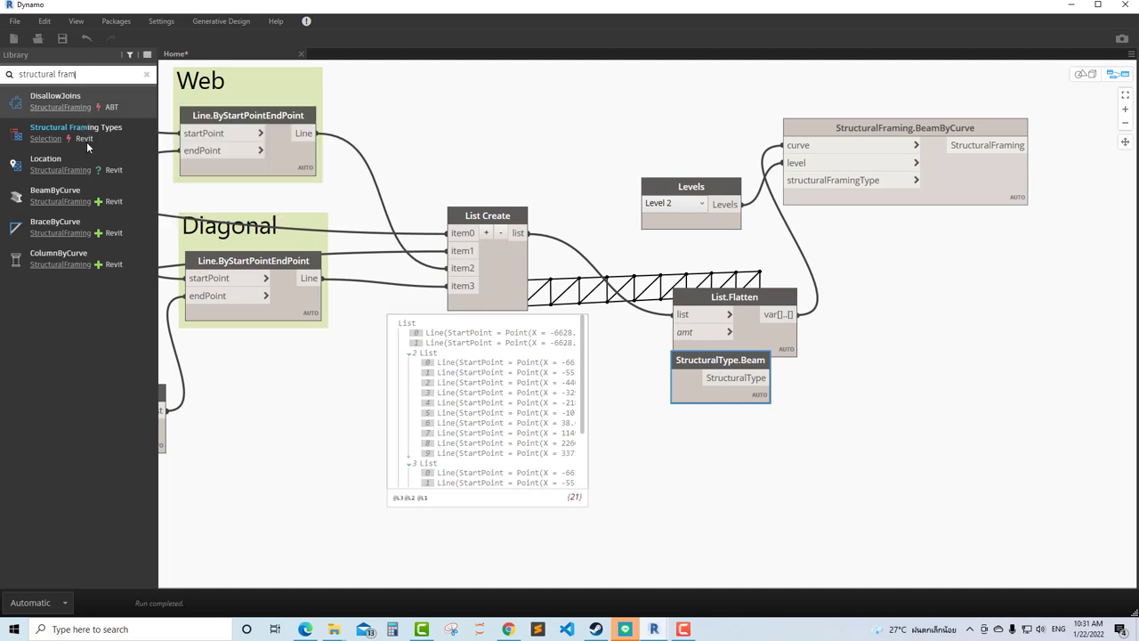
click(86, 141)
mouse_move(696, 298)
mouse_down()
mouse_move(640, 132)
mouse_move(670, 112)
mouse_up()
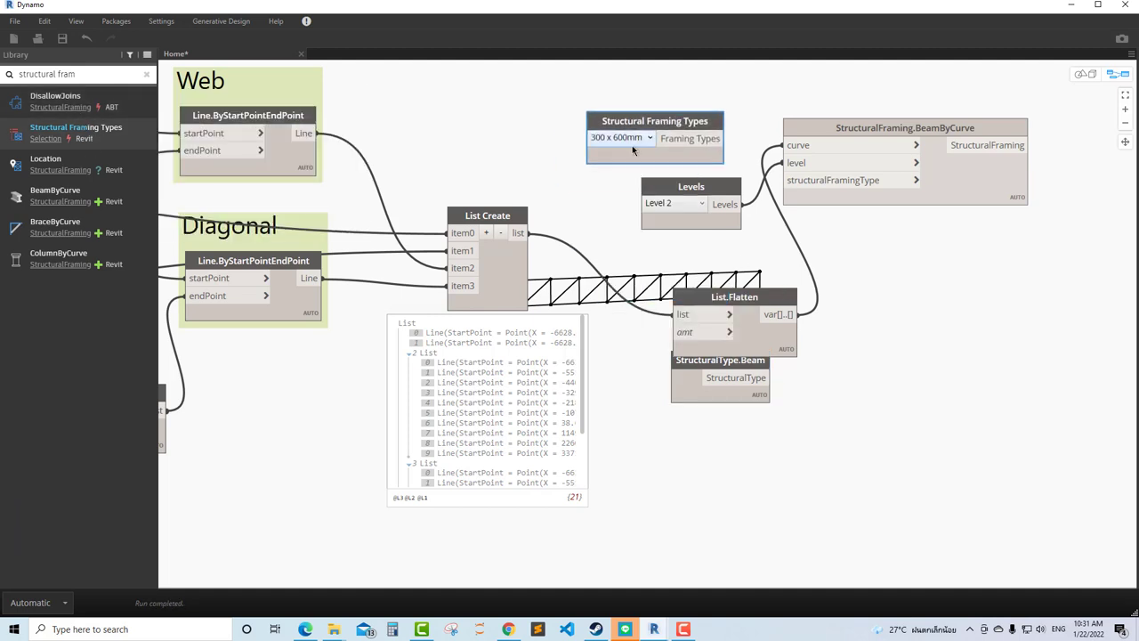
click(633, 140)
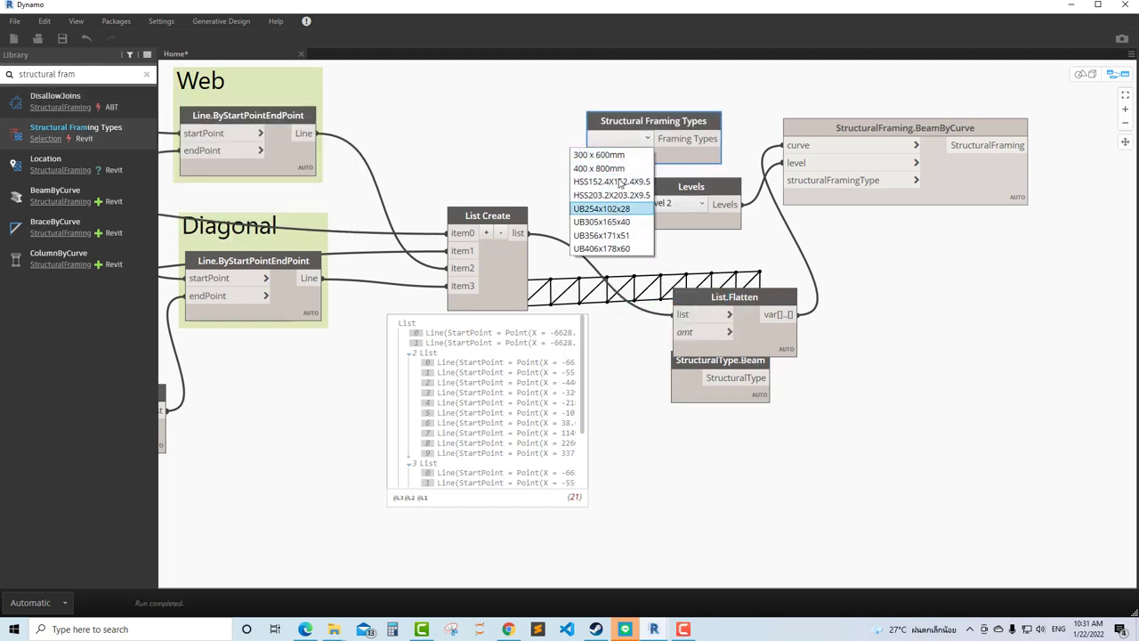
click(516, 159)
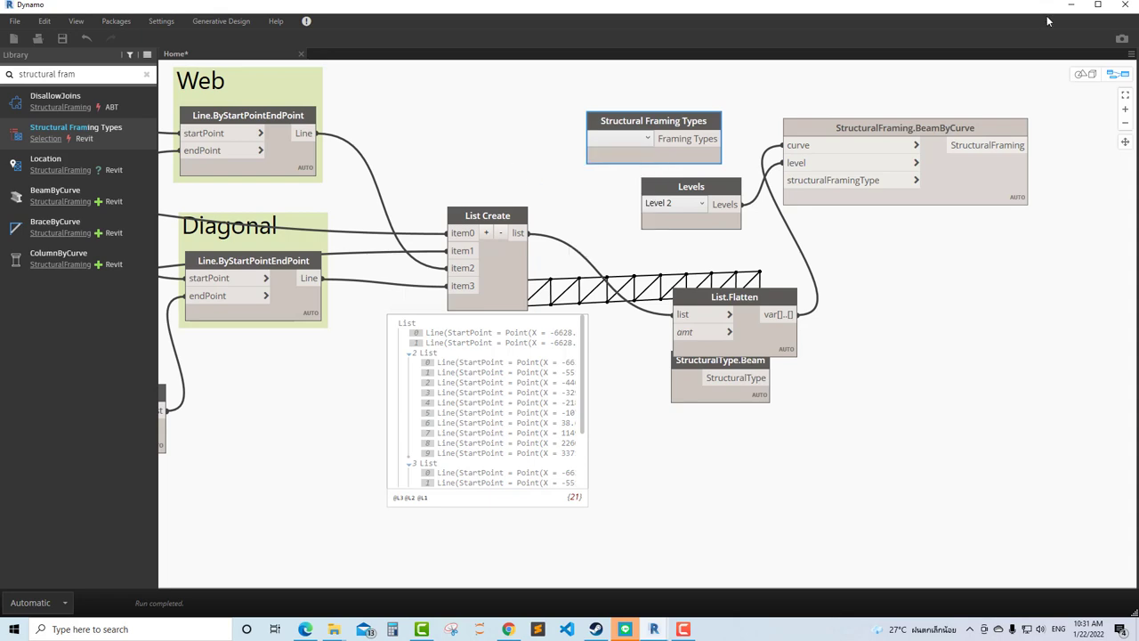
click(1071, 4)
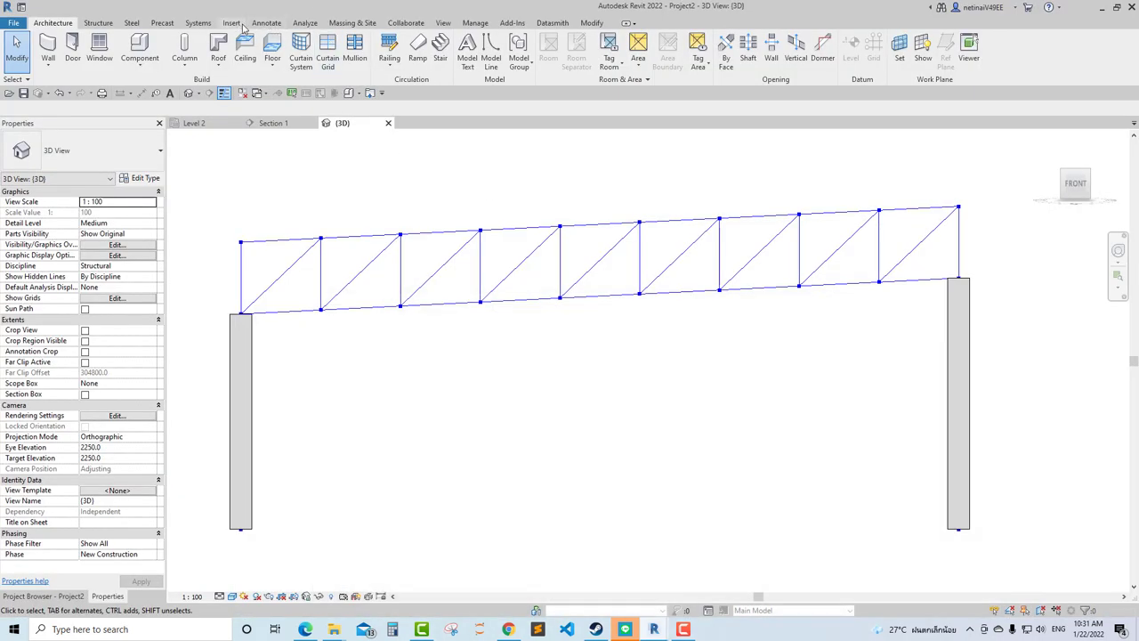
Start Load Family and browse to English > Thailand > Structural Framing > Steel > Thailand Specific.
click(233, 23)
click(466, 49)
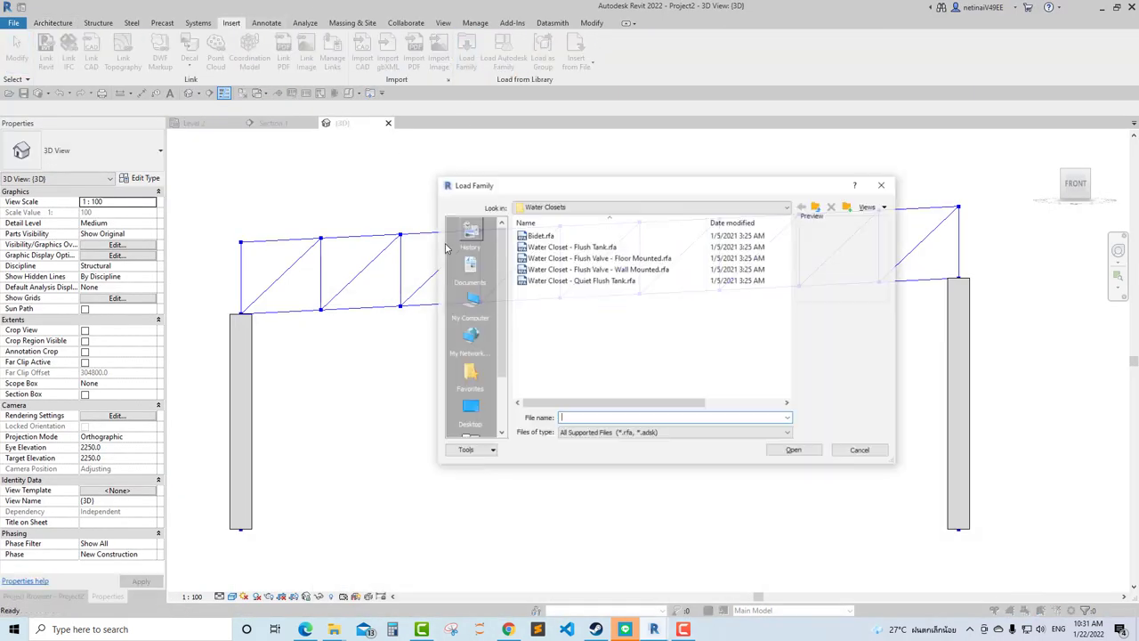
double_click(815, 208)
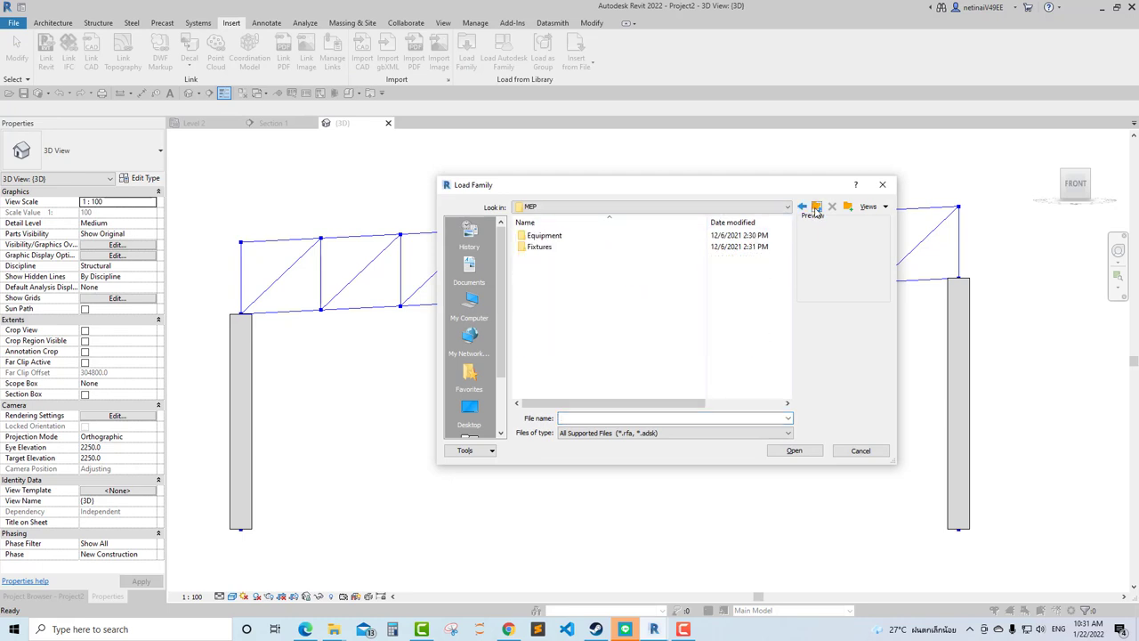
click(815, 212)
scroll(574, 365, down, 6)
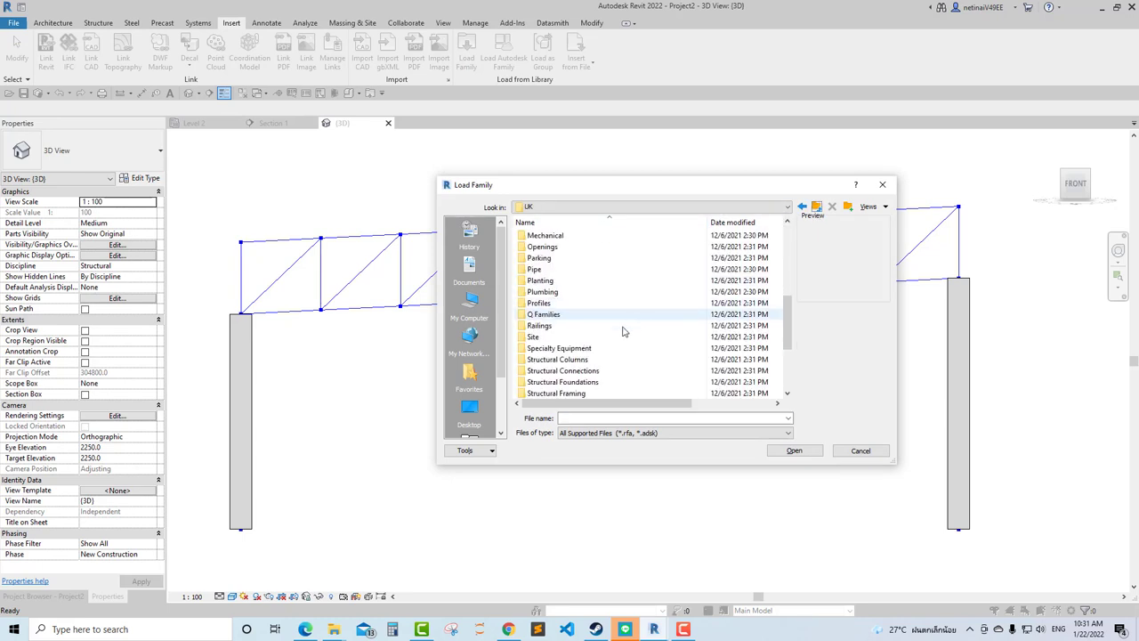
double_click(561, 393)
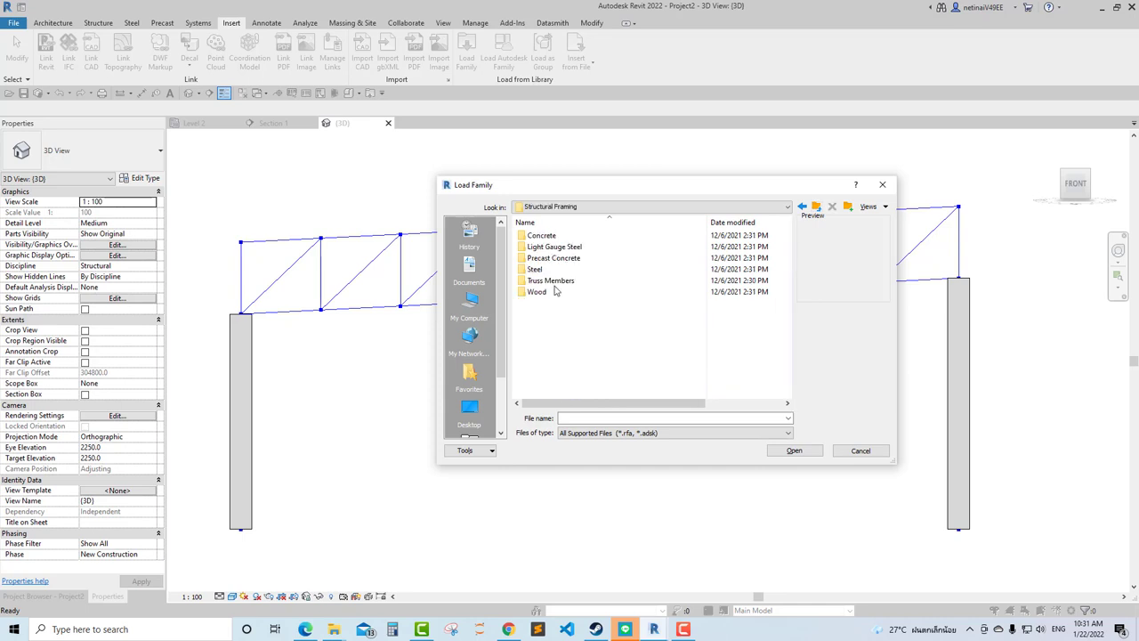
double_click(547, 269)
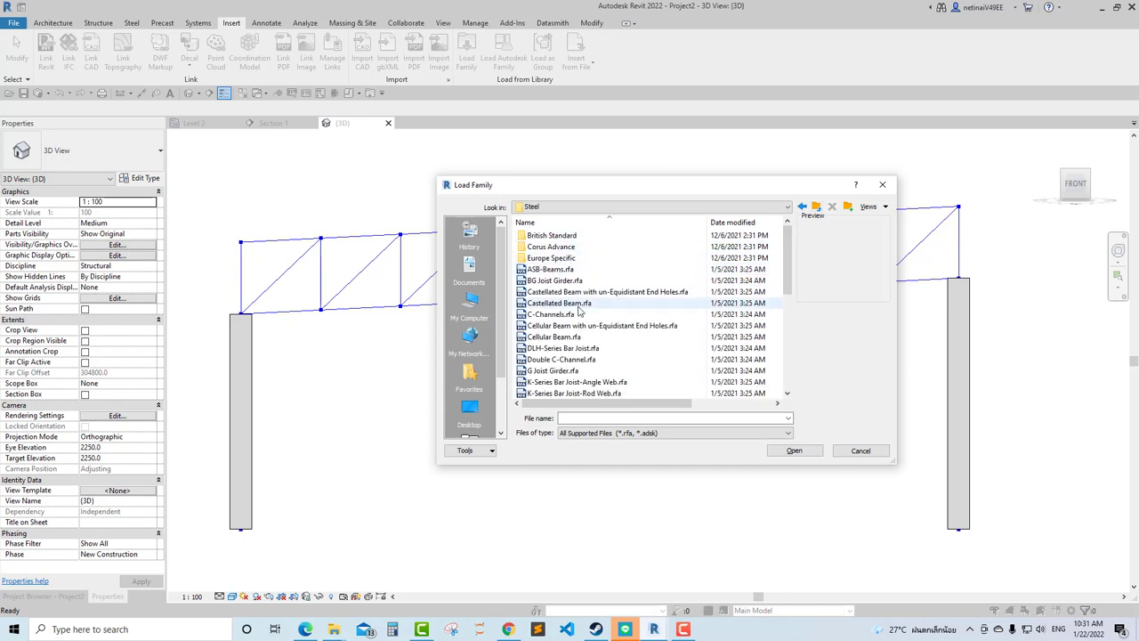
click(817, 207)
click(817, 206)
click(817, 206)
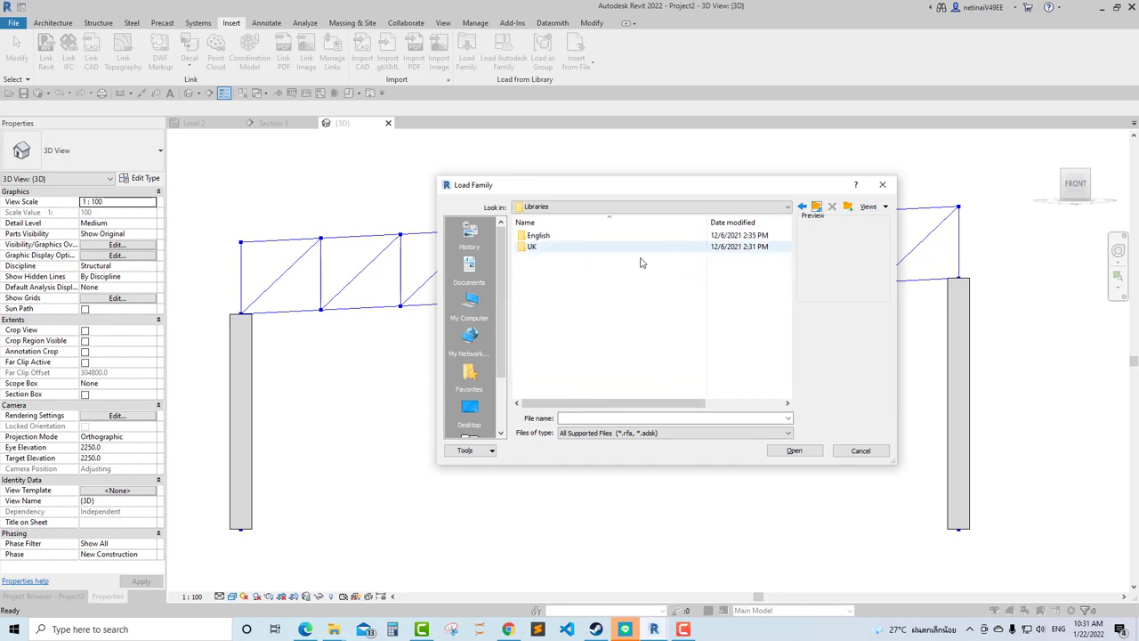
double_click(561, 236)
double_click(552, 264)
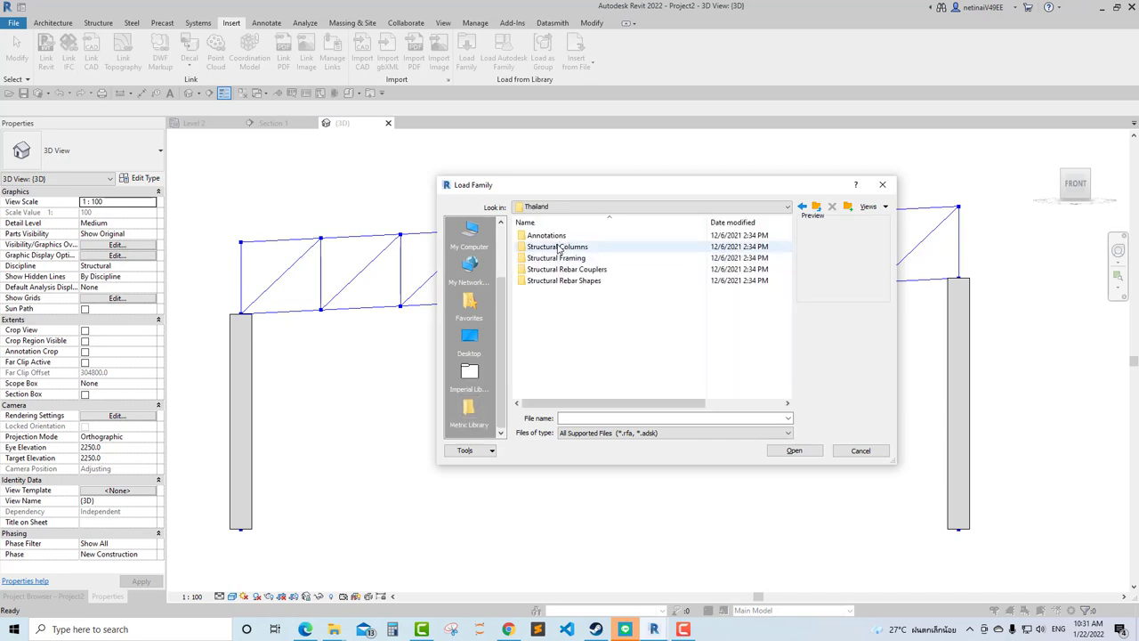
double_click(561, 260)
double_click(552, 237)
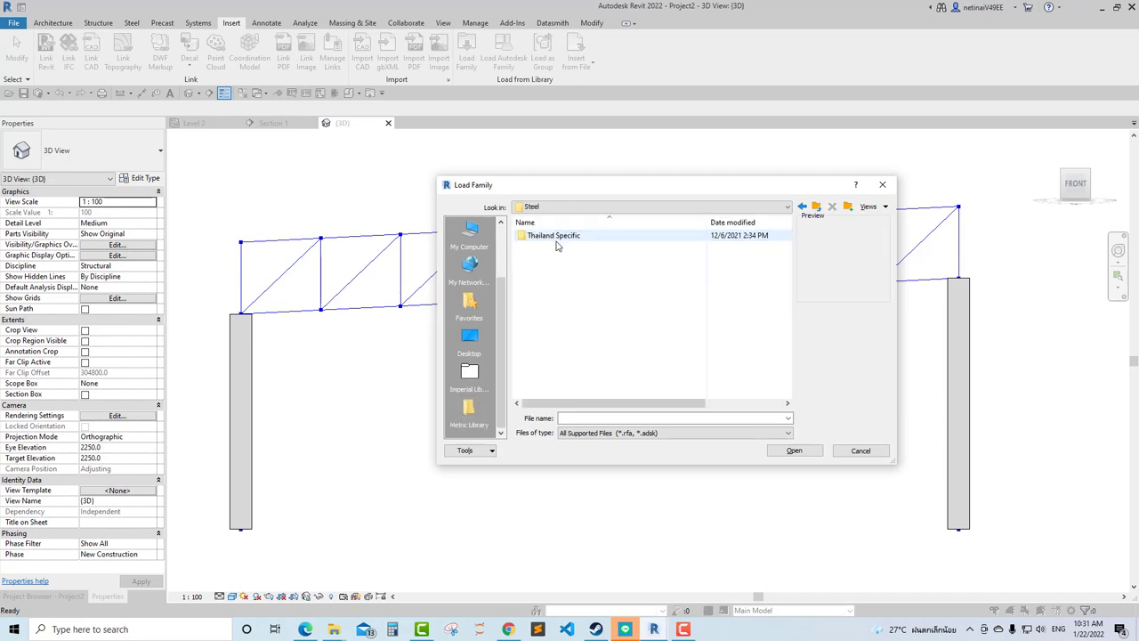
double_click(546, 236)
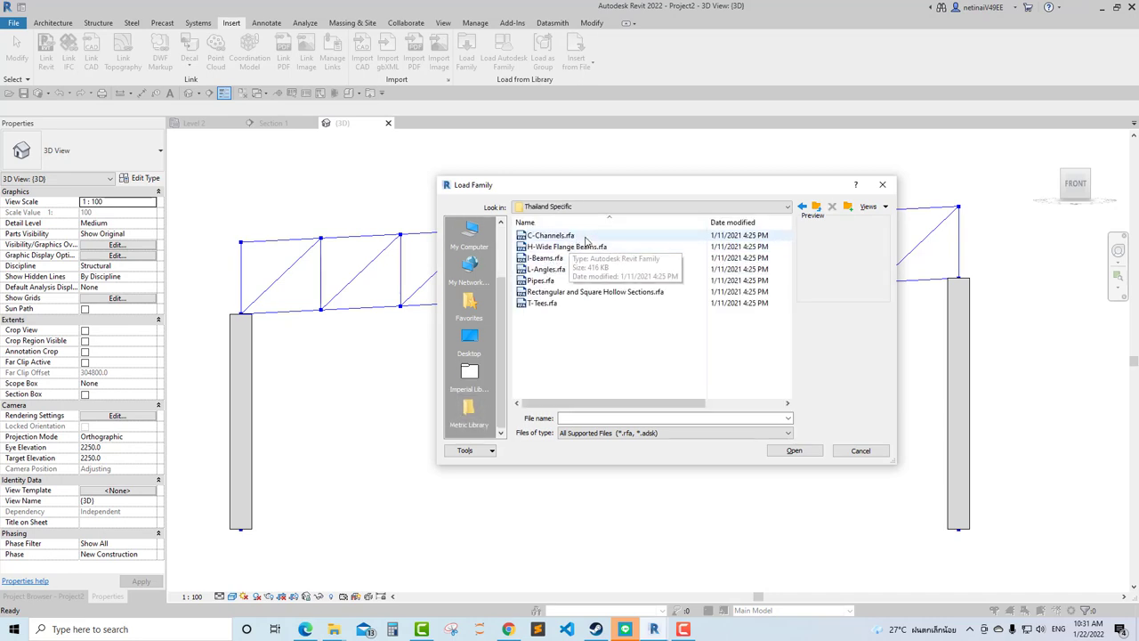
Load the Pipes.rfa family with the PIP80(3")x5.5 pipe type.
click(564, 292)
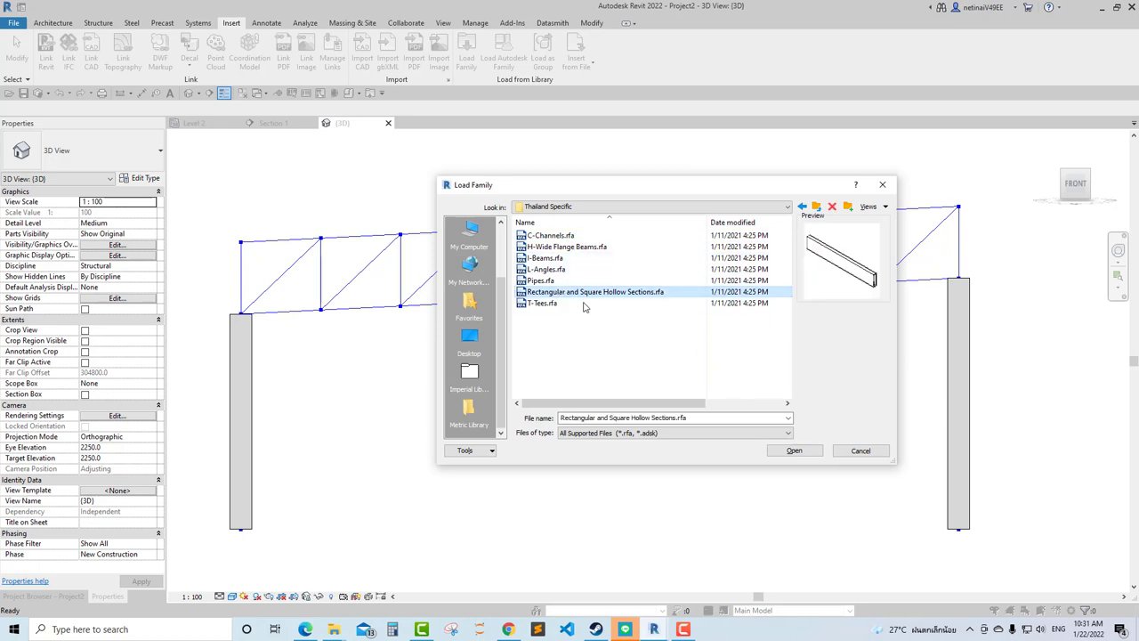
click(554, 281)
click(794, 451)
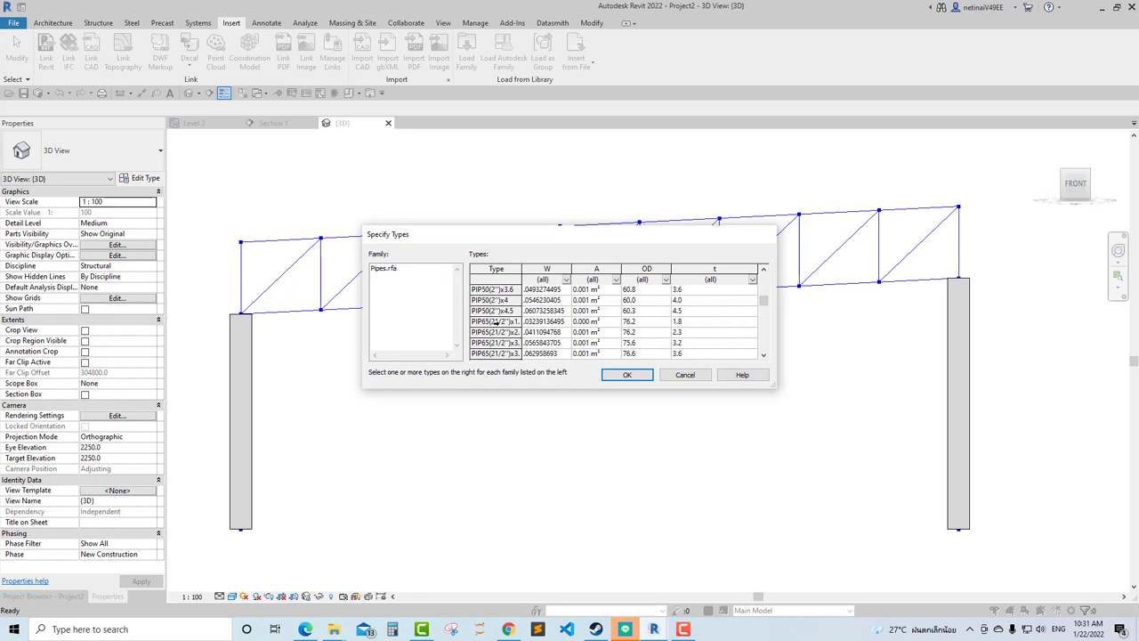
scroll(502, 329, down, 3)
scroll(492, 347, down, 2)
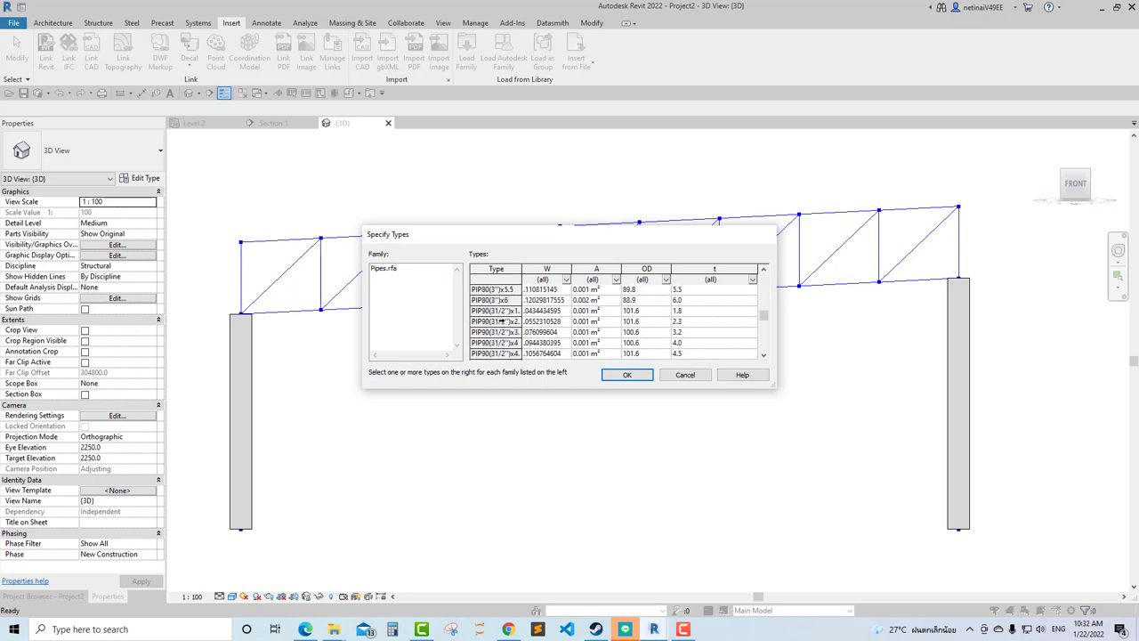
click(500, 299)
click(501, 289)
scroll(507, 310, up, 2)
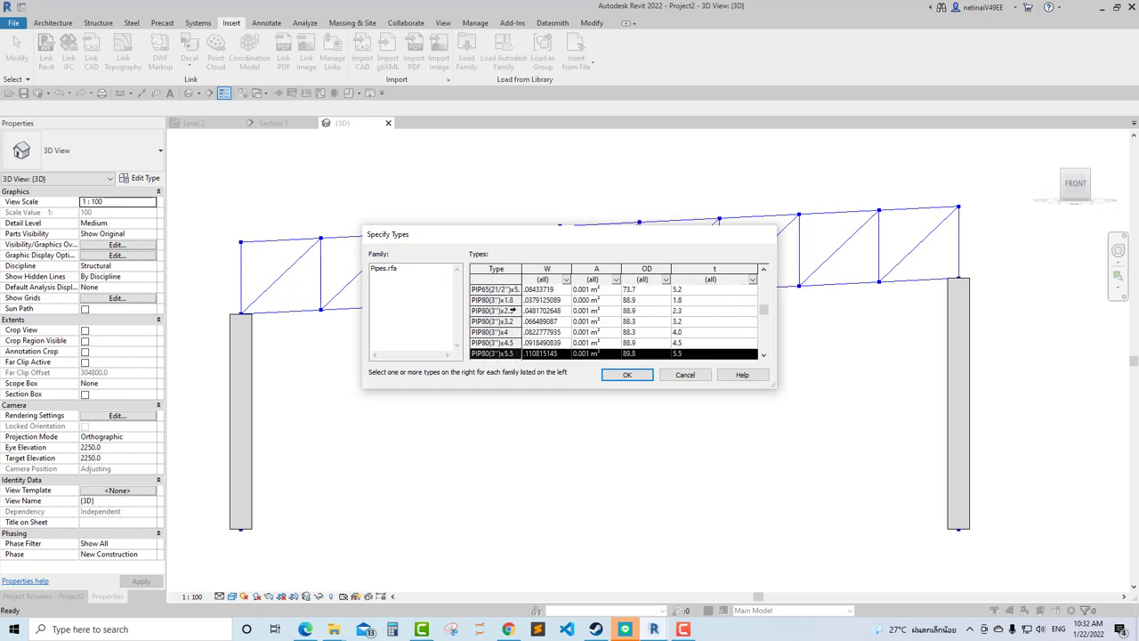
scroll(501, 331, down, 1)
click(626, 375)
mouse_move(653, 629)
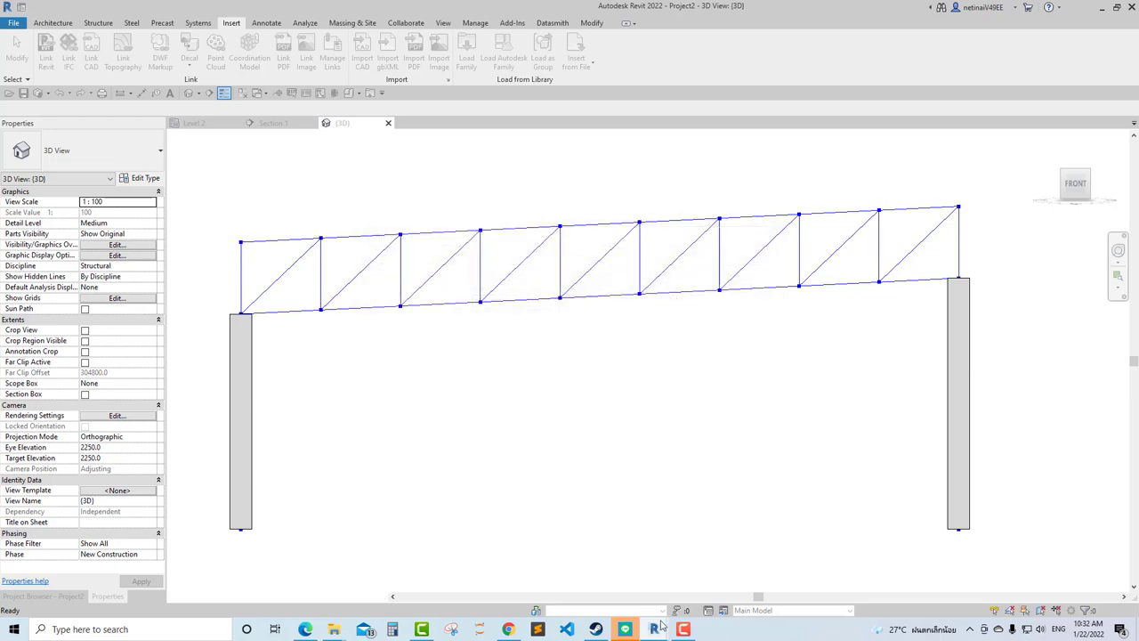
Delete StructuralType.Beam and feed PIP80(3")x3.2 from Structural Framing Types into BeamByCurve.
click(717, 579)
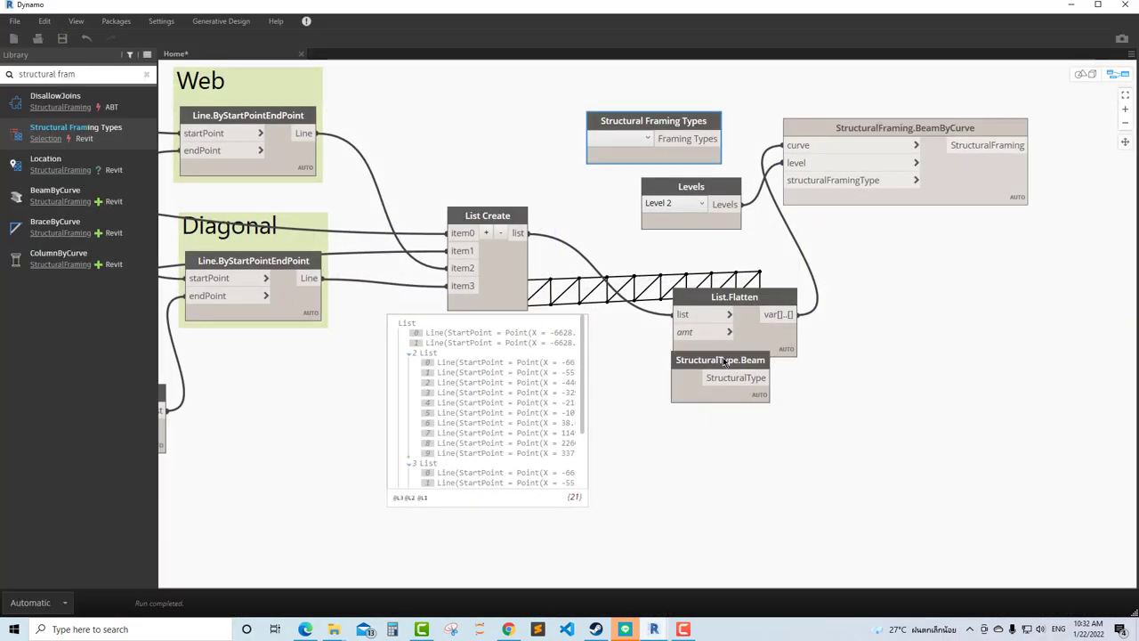
drag(683, 369, 669, 391)
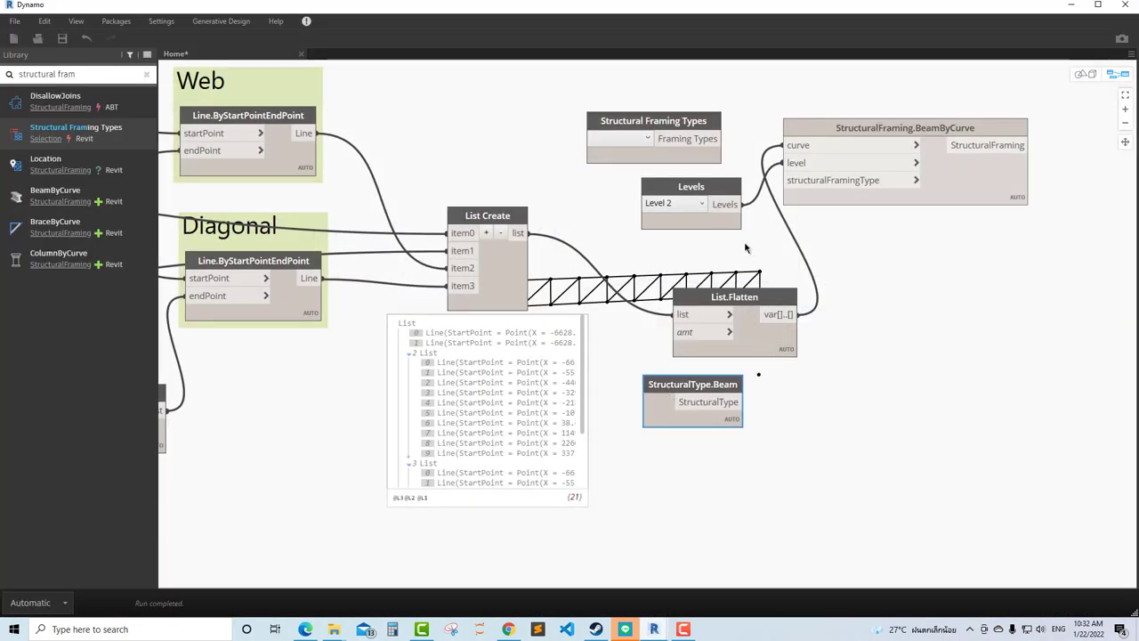
key(Delete)
click(645, 138)
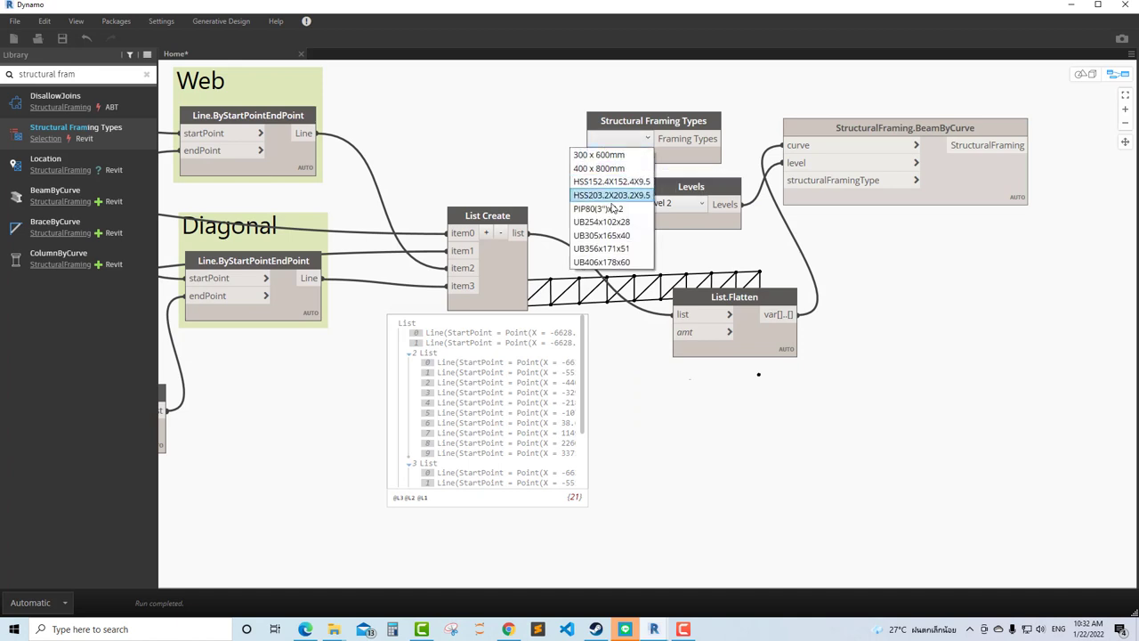
click(613, 208)
click(785, 179)
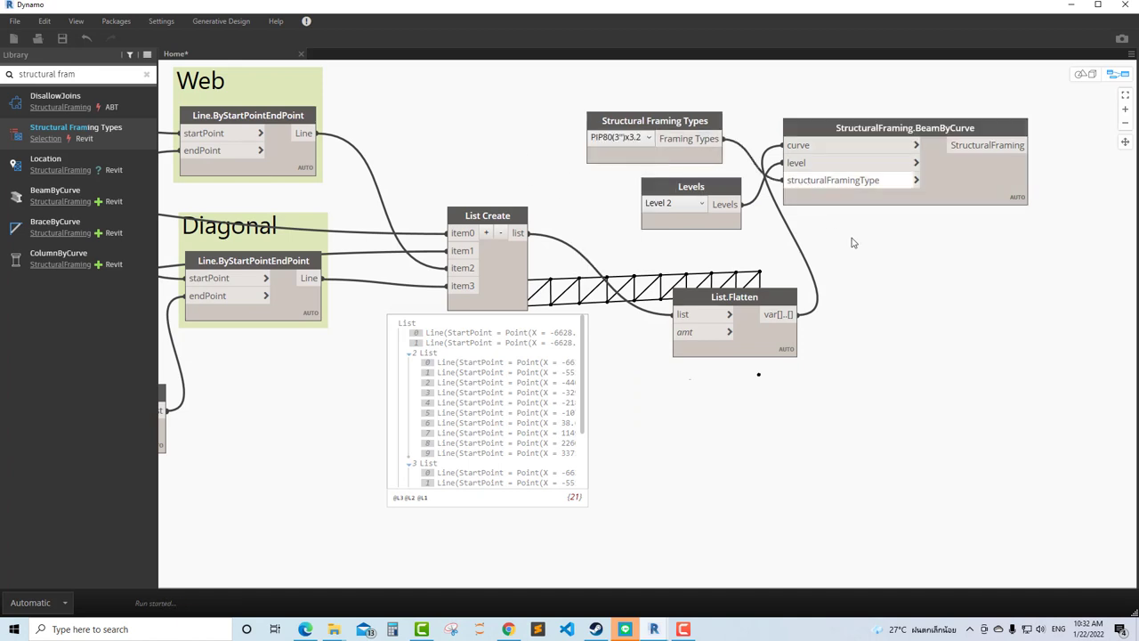
Orbit Revit's 3D view of the pipe truss and expand Sections in the Project Browser.
key(alt+Tab)
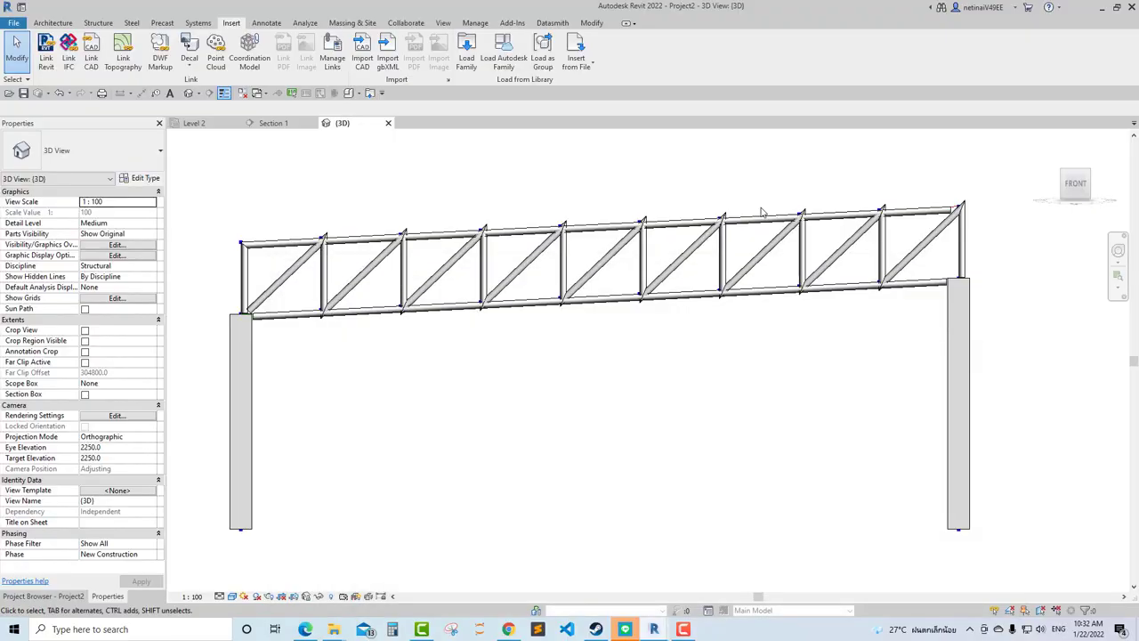
mouse_move(572, 353)
shift+middle_down()
mouse_move(753, 326)
mouse_move(523, 370)
mouse_move(694, 412)
mouse_move(686, 391)
mouse_move(591, 387)
mouse_move(661, 373)
mouse_move(534, 442)
shift+middle_up()
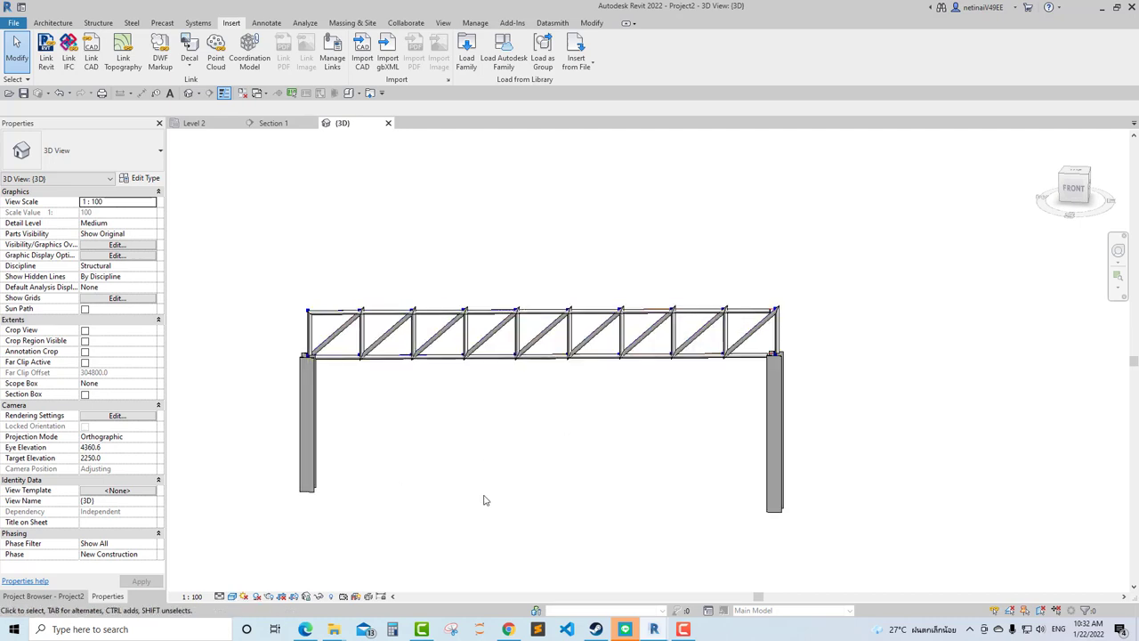
click(79, 591)
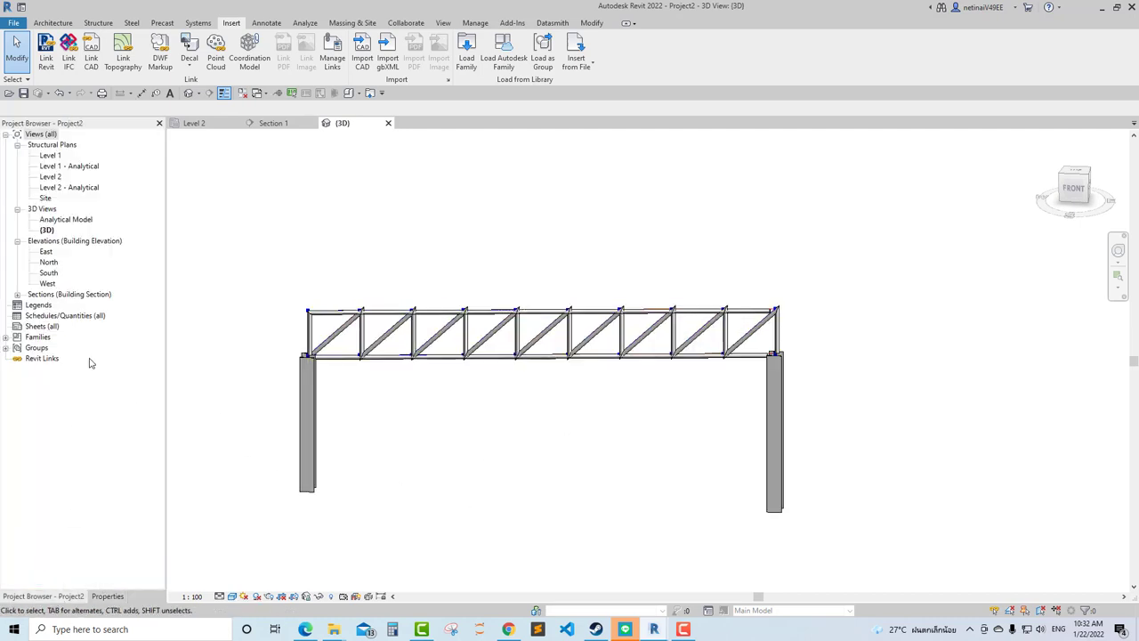
click(17, 294)
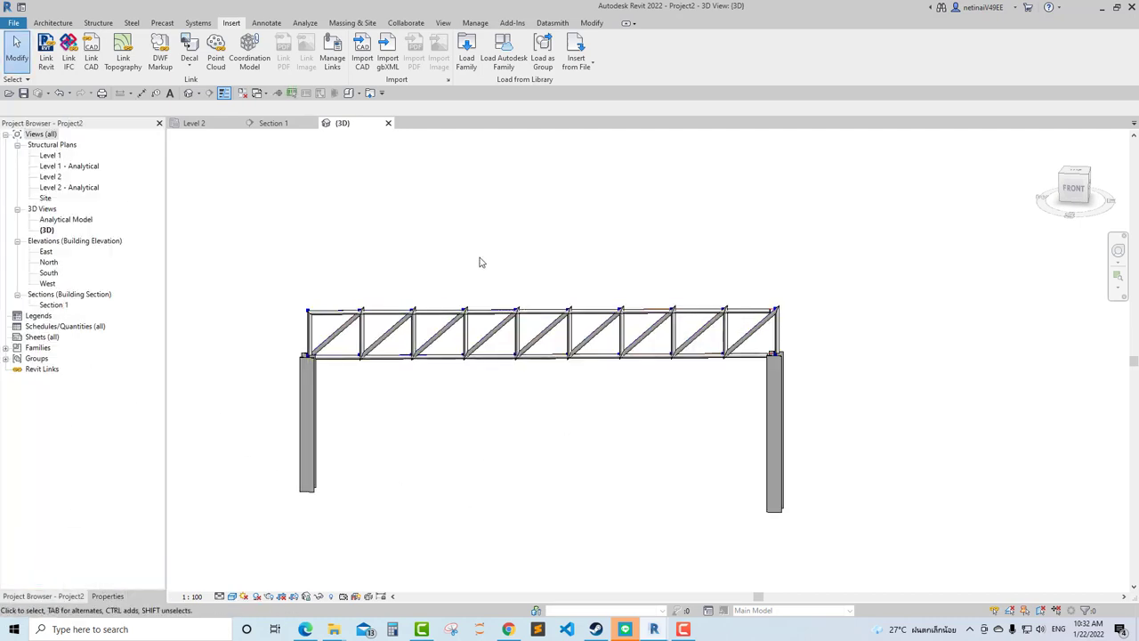
Turn on Analytical Model Categories in Visibility/Graphics and view the analytical truss.
key(g)
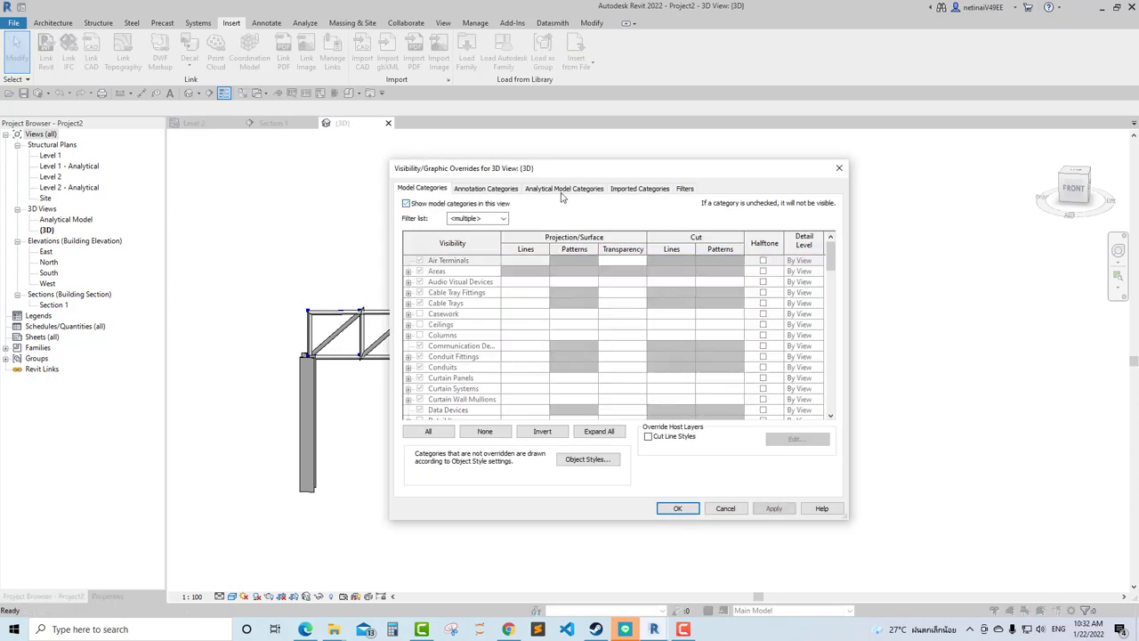
click(564, 189)
click(677, 508)
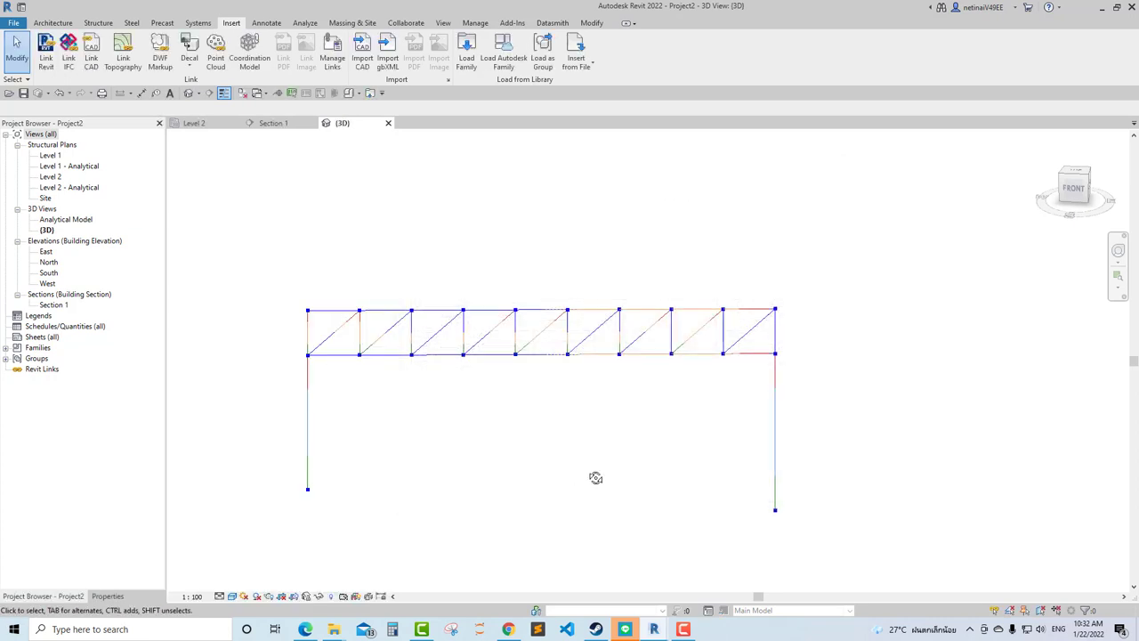
mouse_move(611, 458)
shift+middle_down()
mouse_move(635, 400)
mouse_move(572, 424)
shift+middle_up()
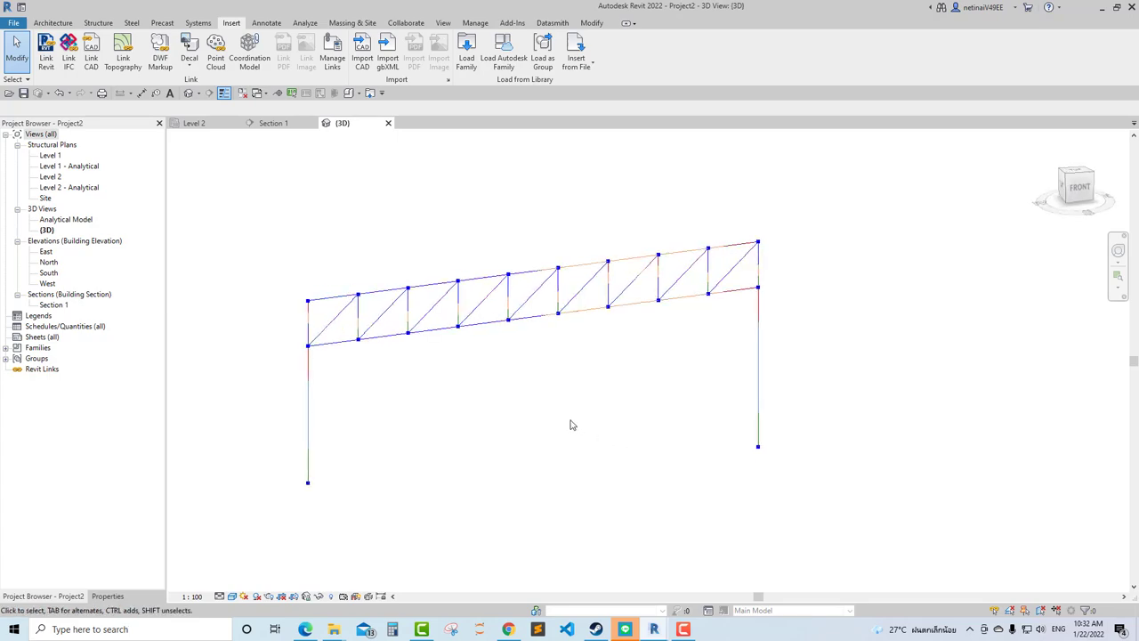